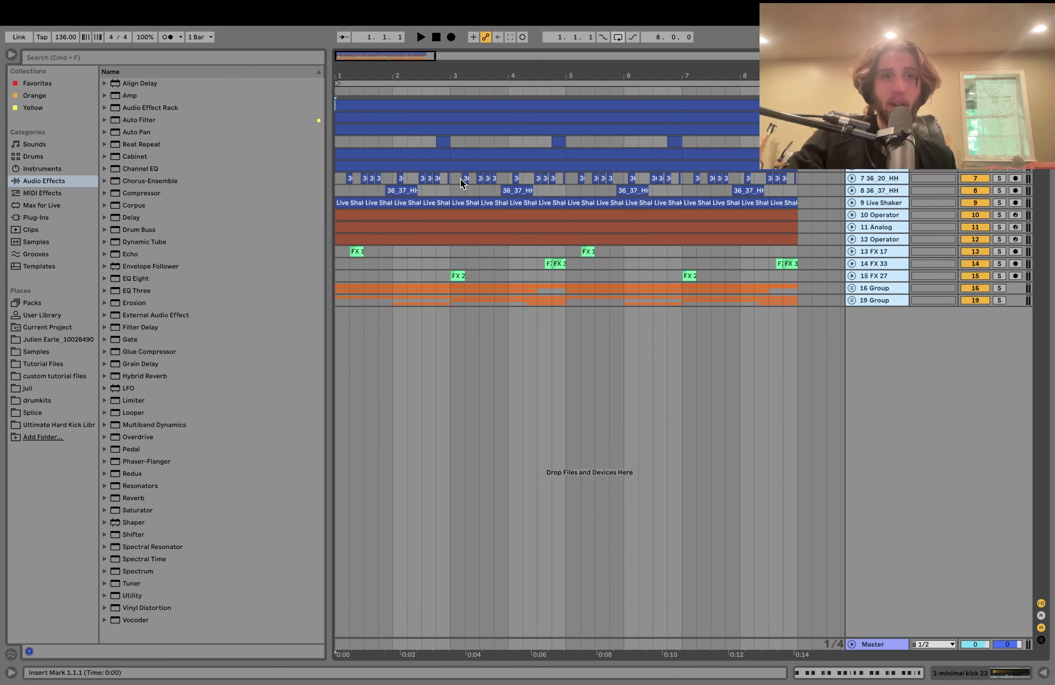
# Play the beat and select the time range from bar 1.2 to bar 9.
pyautogui.press('space')
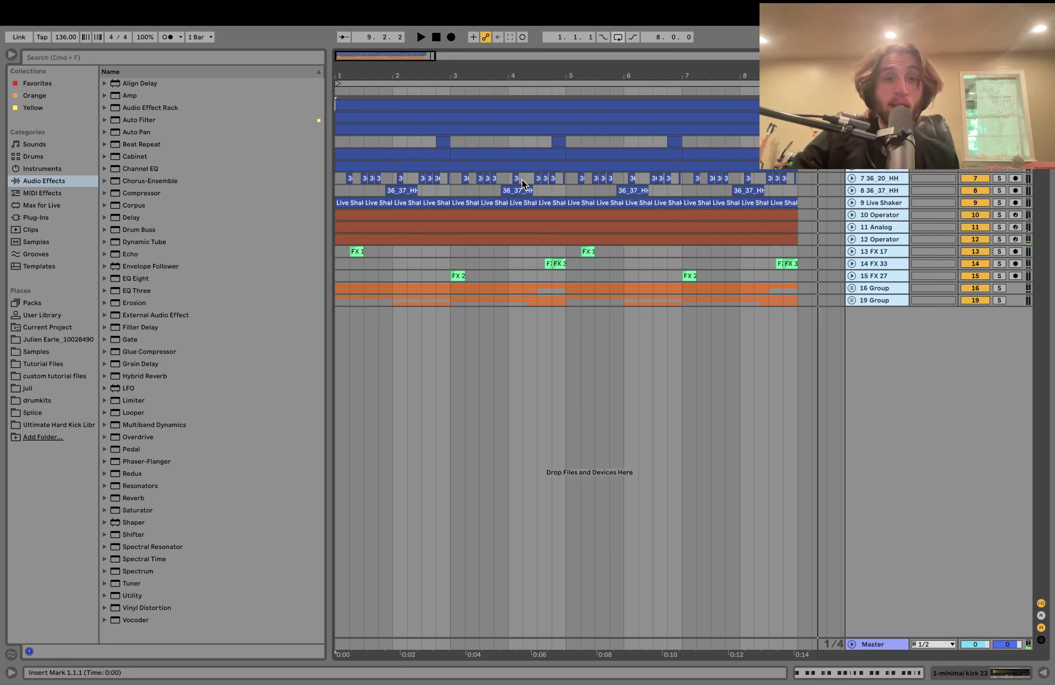
pyautogui.click(387, 165)
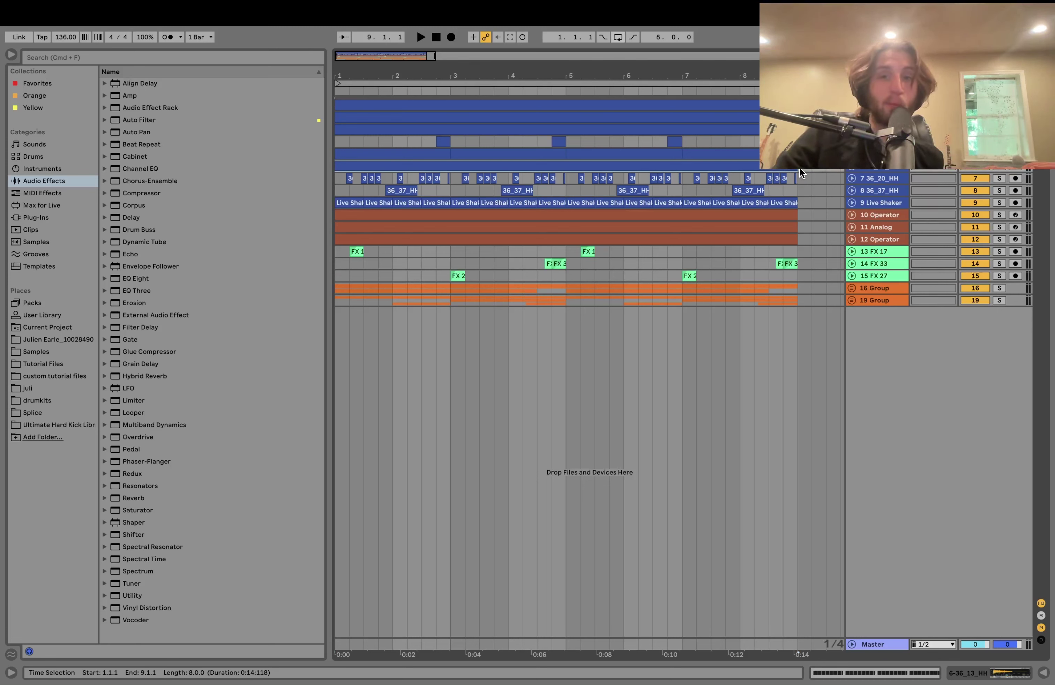
pyautogui.click(799, 167)
pyautogui.moveTo(800, 168); pyautogui.dragTo(333, 168)
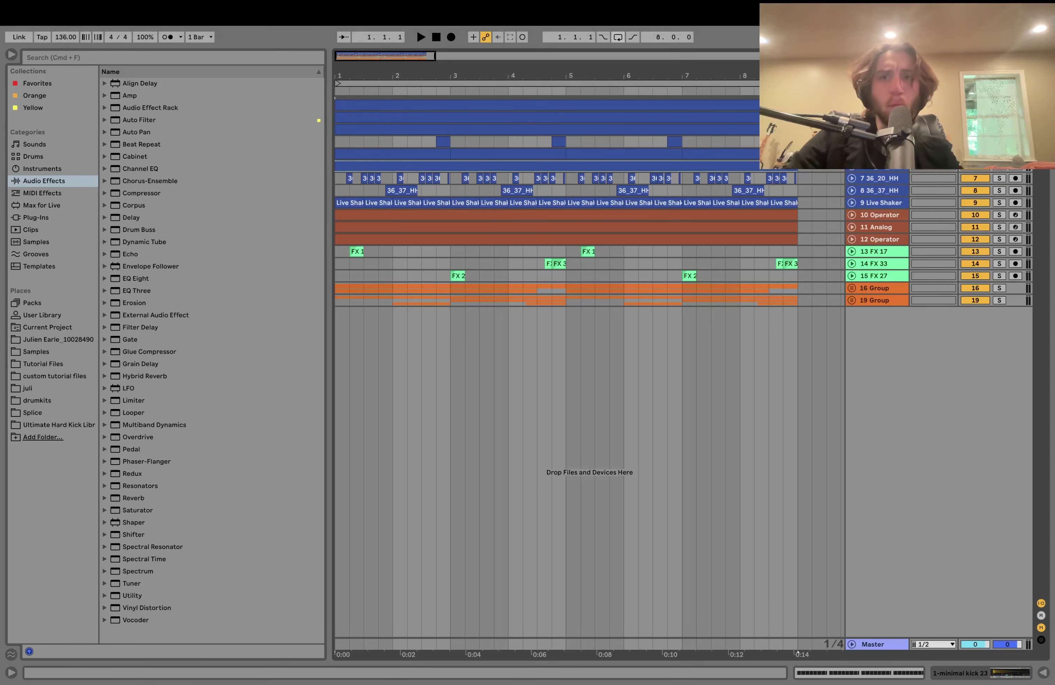
pyautogui.click(878, 129)
# Audition the beat and unsolo the 33_45_SD snare track.
pyautogui.press('space')
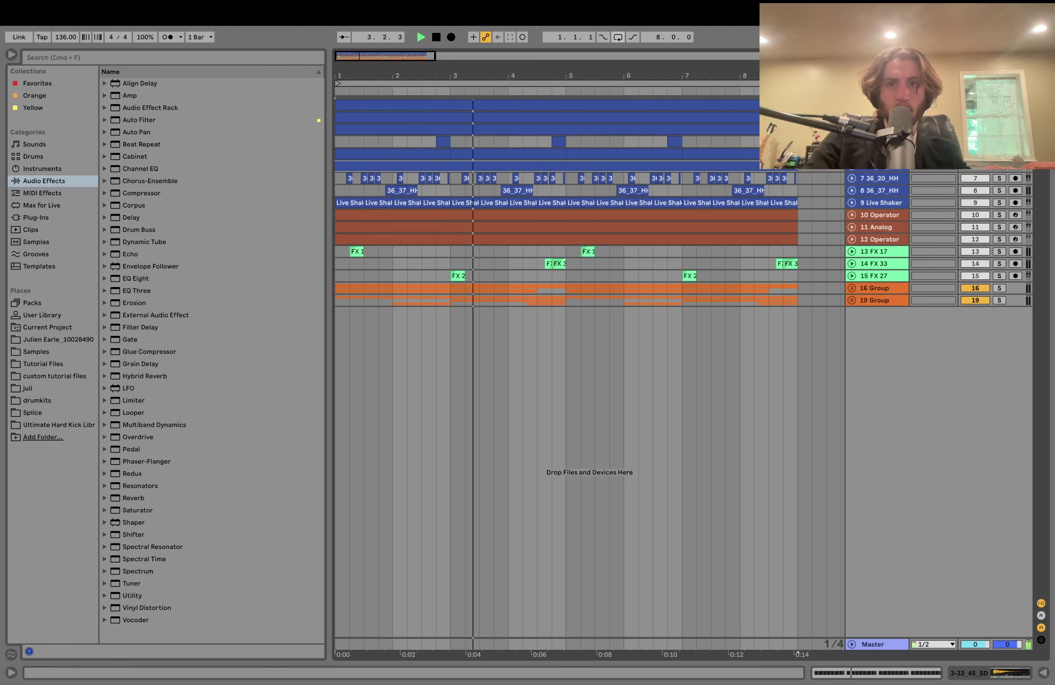
pyautogui.scroll(5, 589, 311)
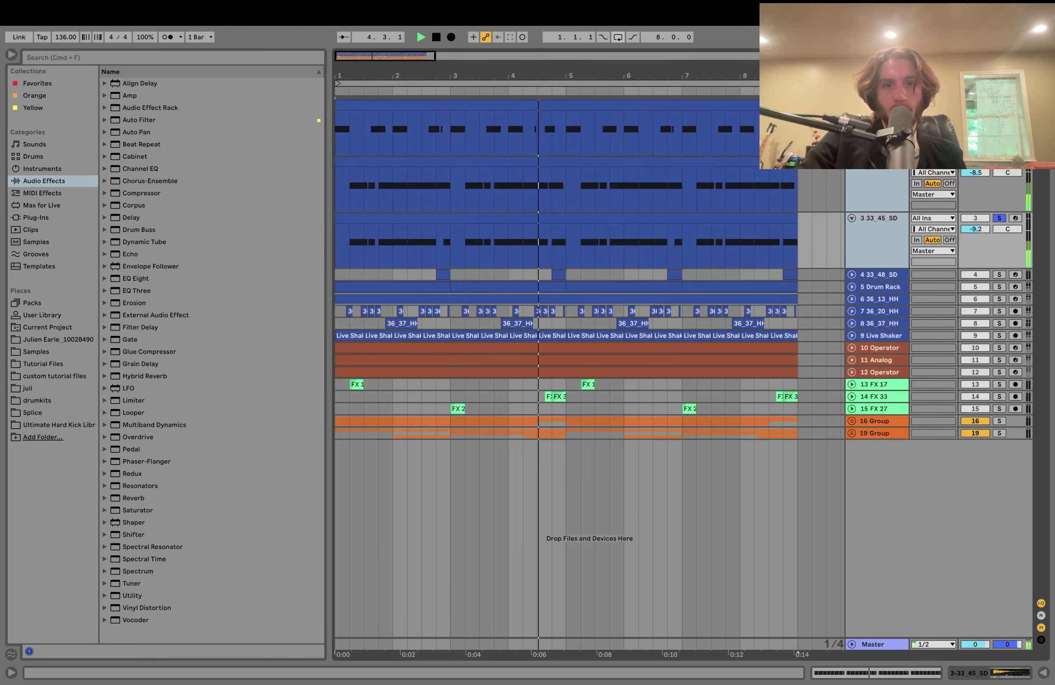
pyautogui.press('space')
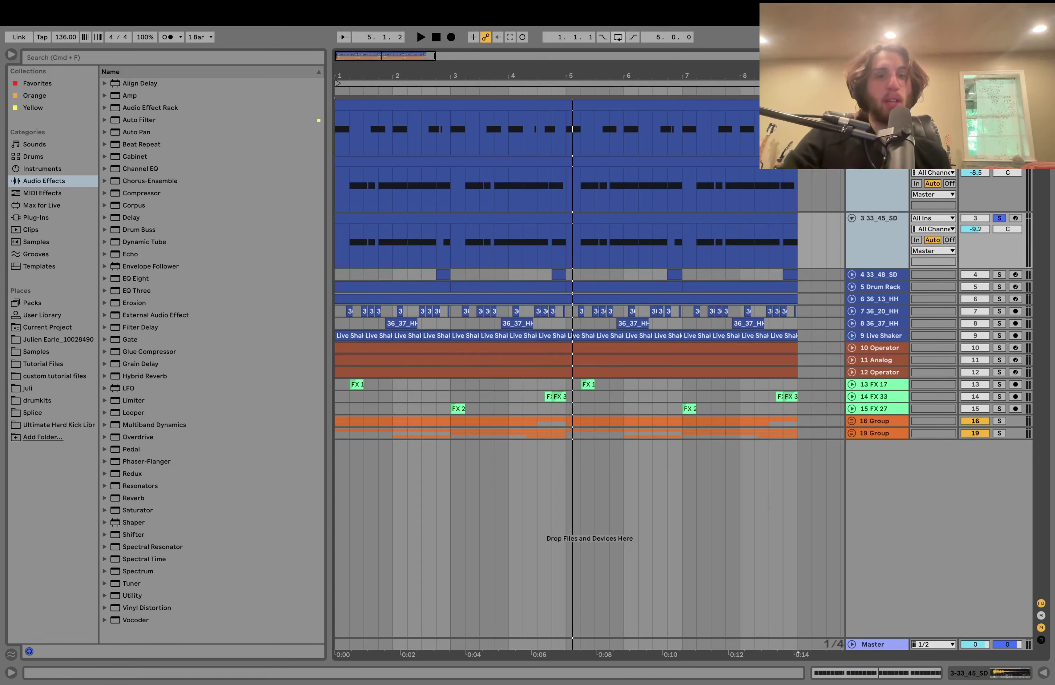
pyautogui.press('space')
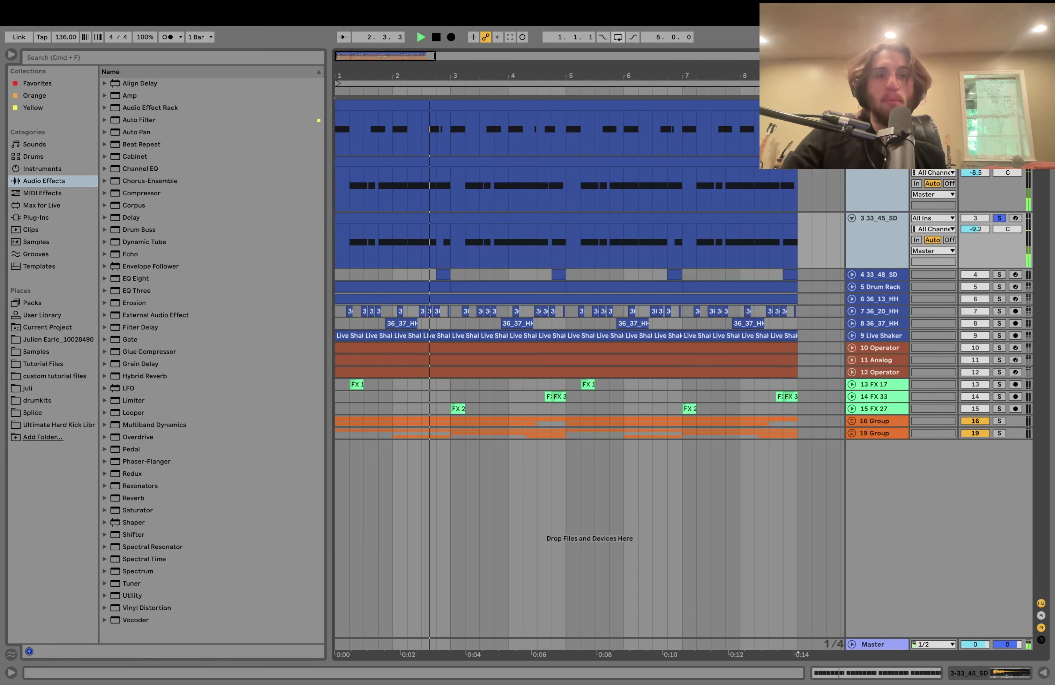
pyautogui.press('space')
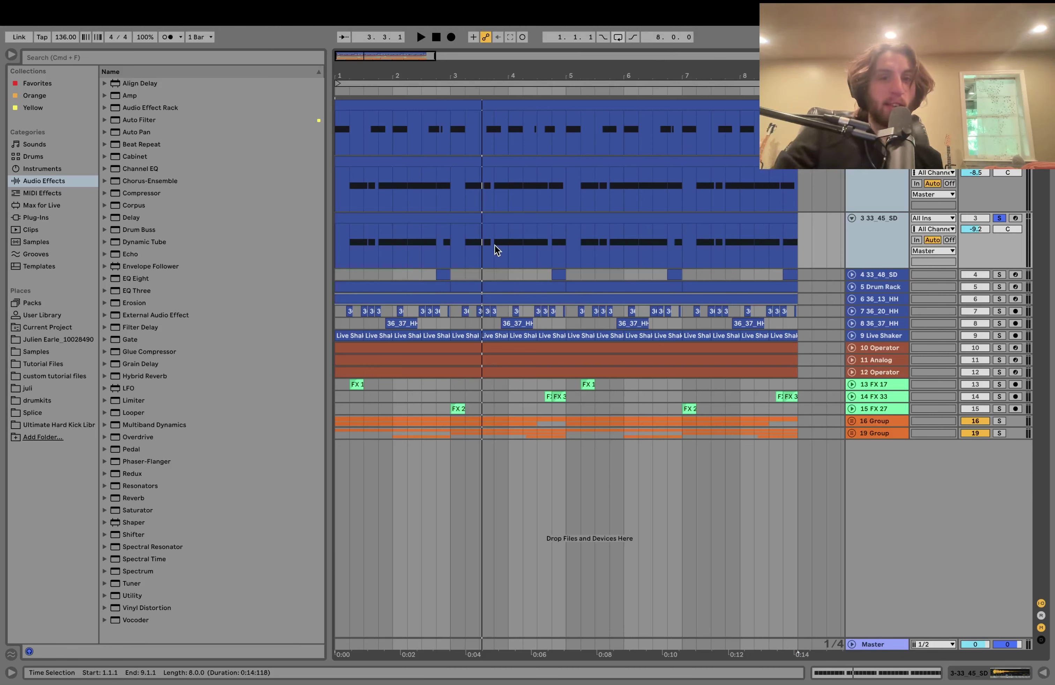
pyautogui.click(999, 218)
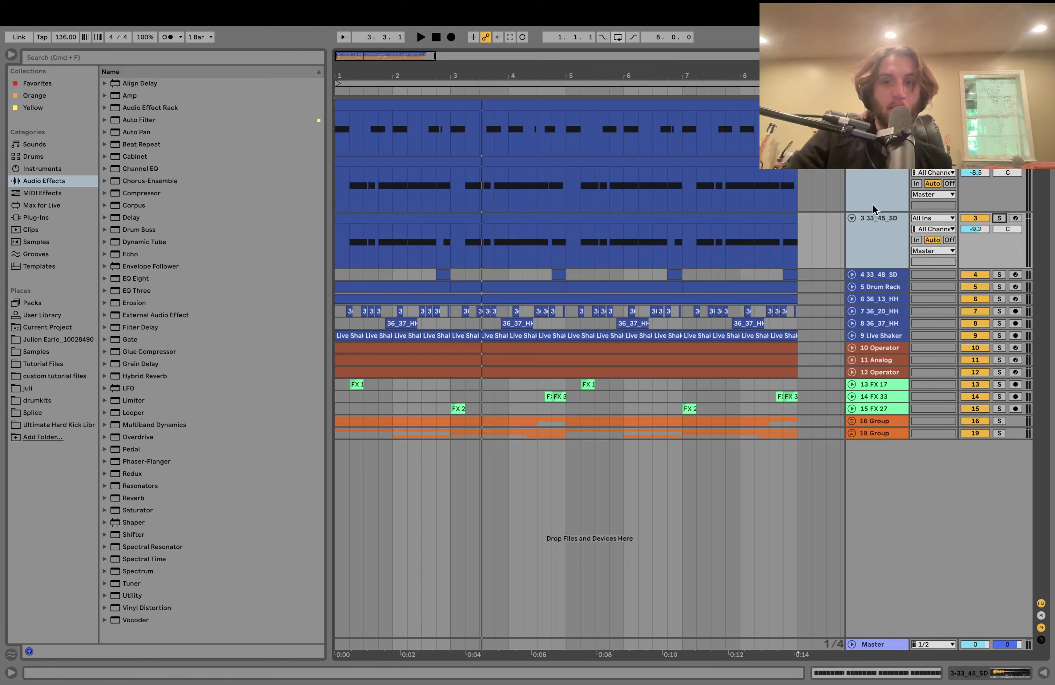
pyautogui.press('space')
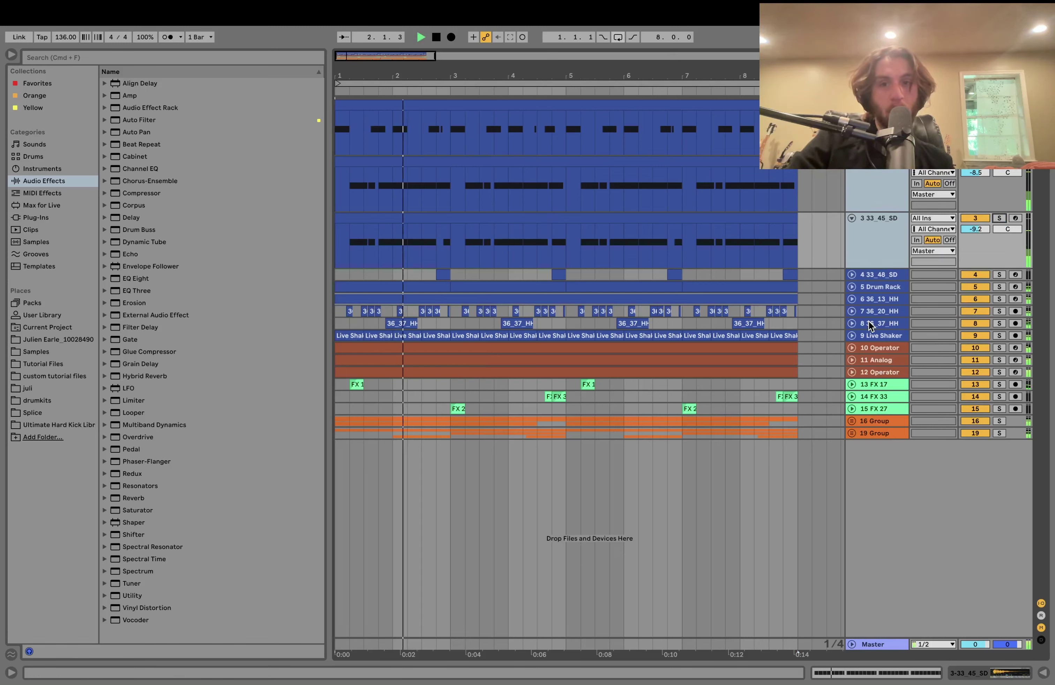
pyautogui.press('space')
# Audition the soloed bass tracks 10–12, unsolo them, and open the minimal kick 23 Simpler.
pyautogui.click(878, 347)
pyautogui.keyDown('shift'); pyautogui.click(878, 372); pyautogui.keyUp('shift')
pyautogui.click(999, 347)
pyautogui.press('space')
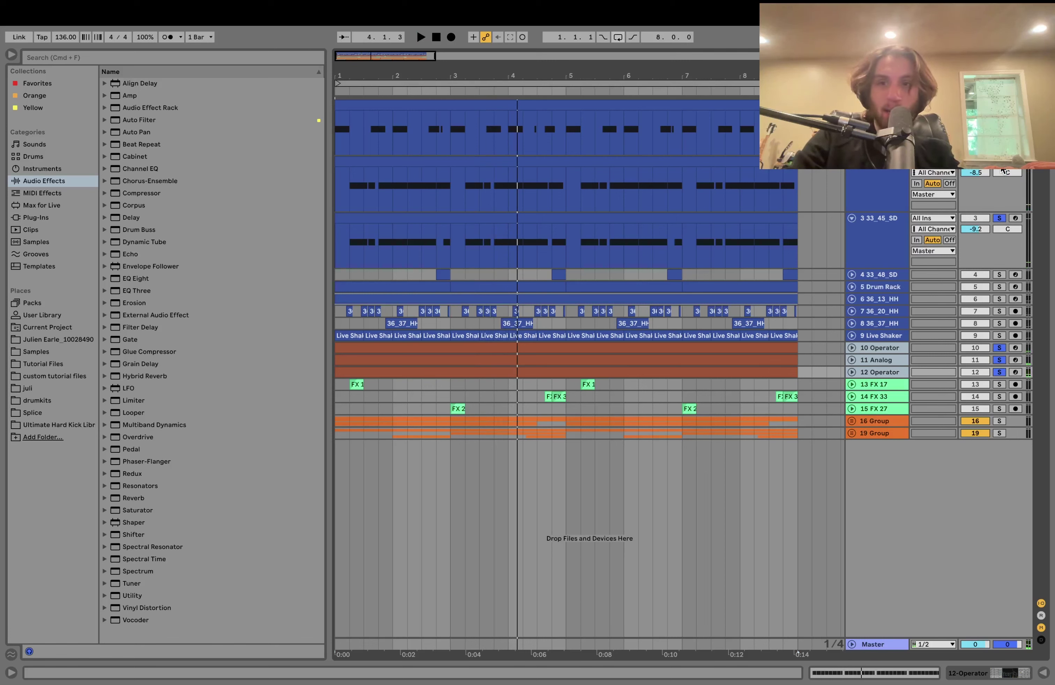
pyautogui.click(1000, 217)
pyautogui.press('space')
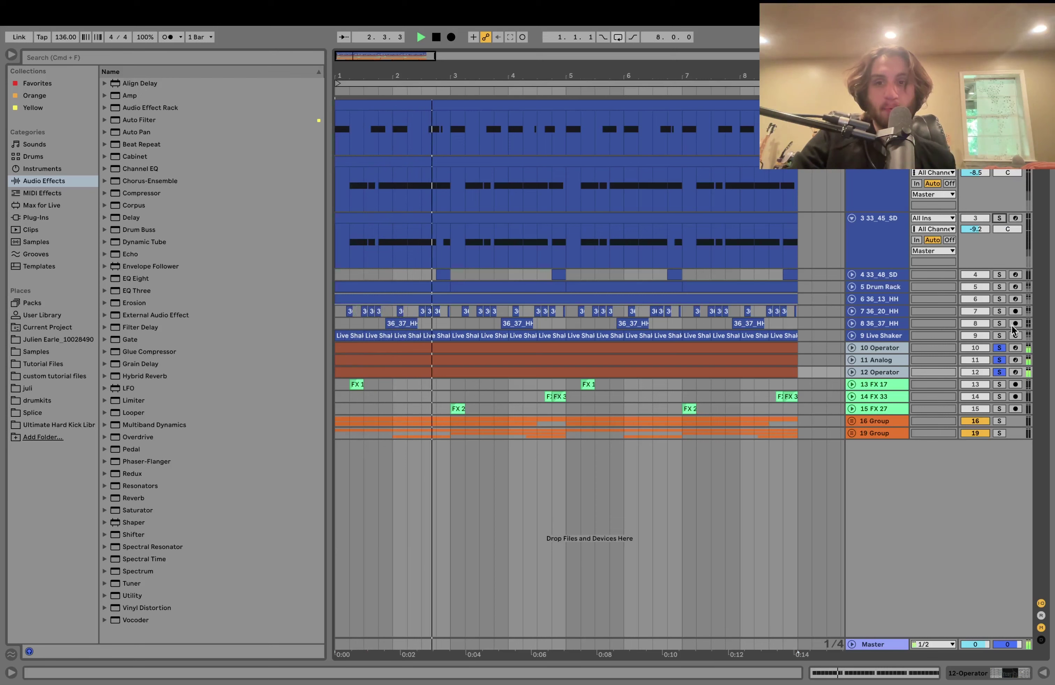
pyautogui.click(1001, 371)
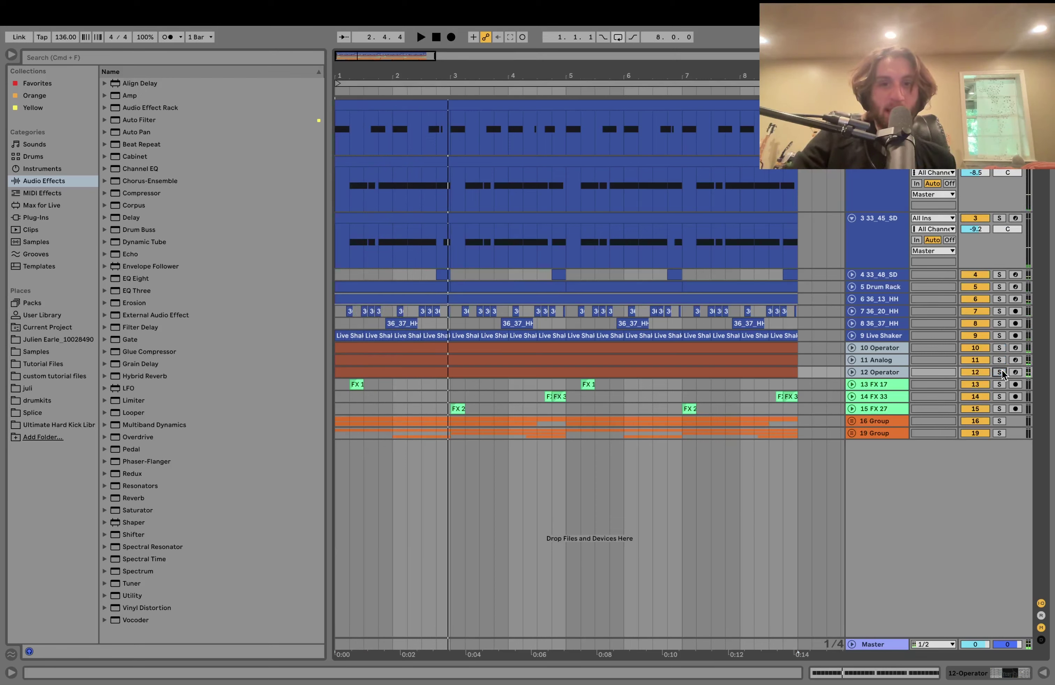
pyautogui.doubleClick(974, 159)
# Solo the minimal kick 23 track and play it back to hear the kick alone.
pyautogui.click(999, 105)
pyautogui.press('space')
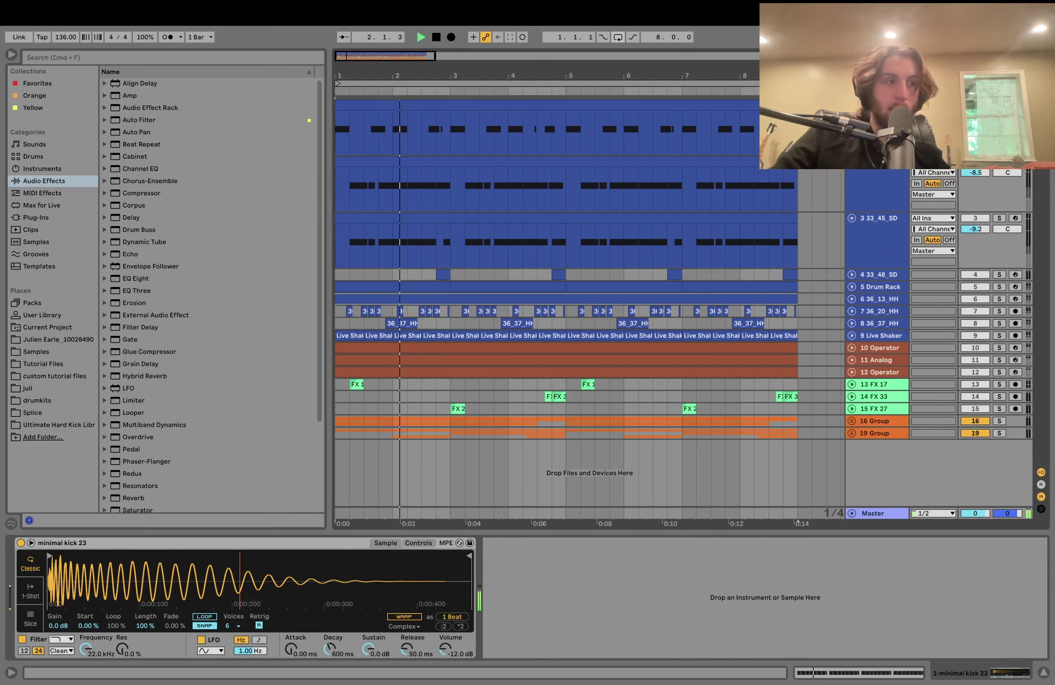
pyautogui.press('space')
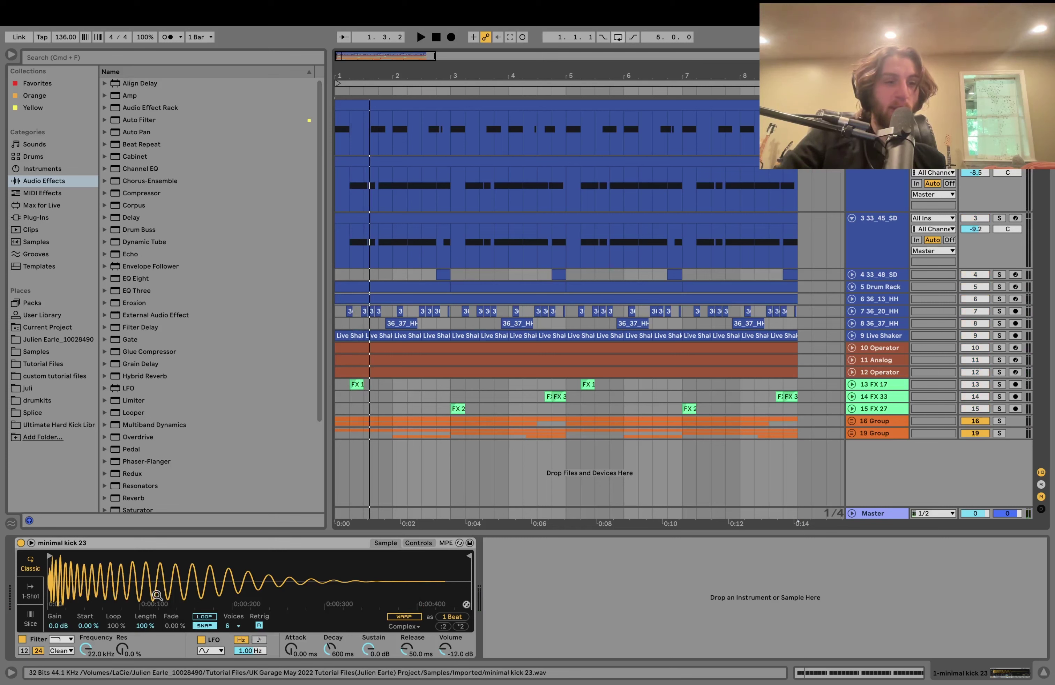
pyautogui.press('space')
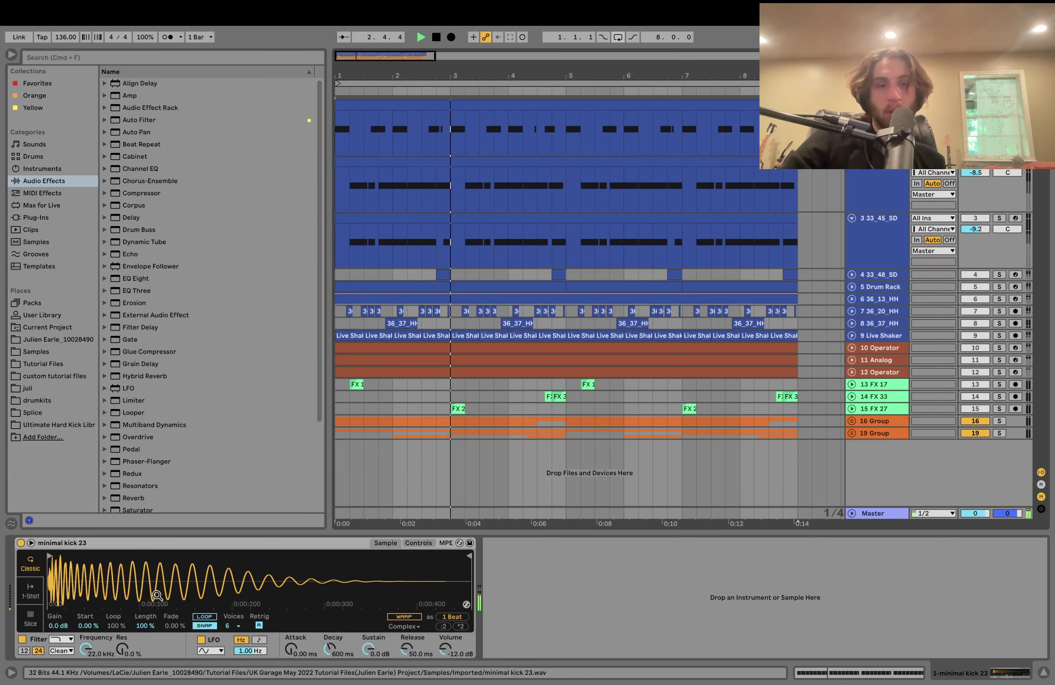
# Toggle Solo on the 33_45_SD snare and view the 34_21_SD snare sample.
pyautogui.click(998, 218)
pyautogui.click(868, 231)
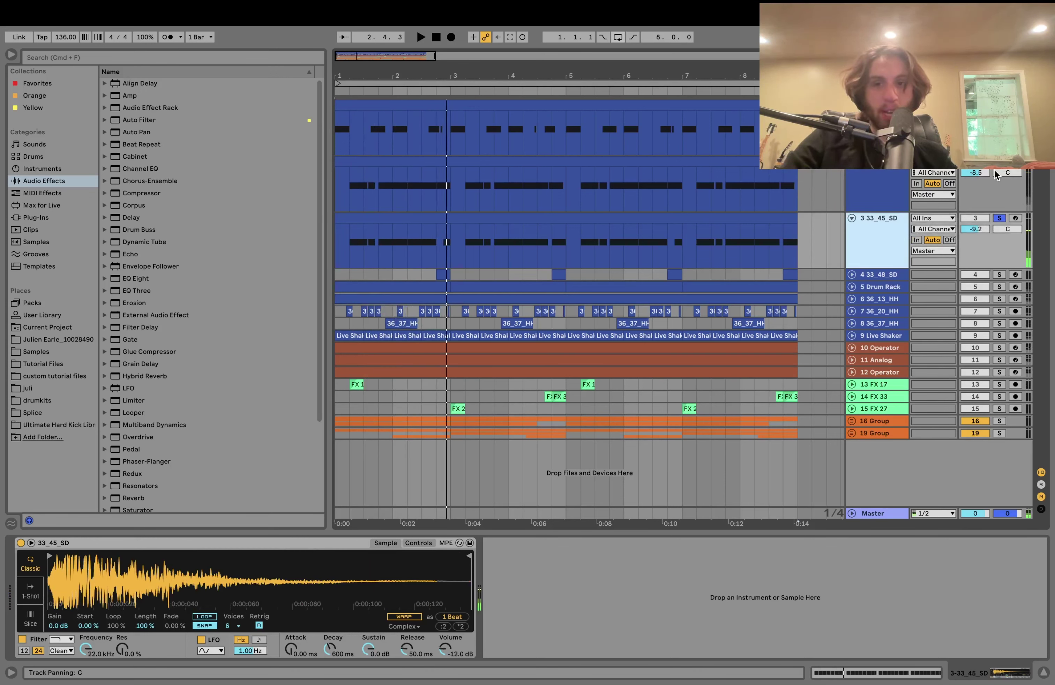
pyautogui.click(999, 218)
pyautogui.click(999, 218)
pyautogui.click(996, 219)
pyautogui.press('space')
pyautogui.press('space')
pyautogui.click(889, 232)
pyautogui.press('space')
pyautogui.click(876, 191)
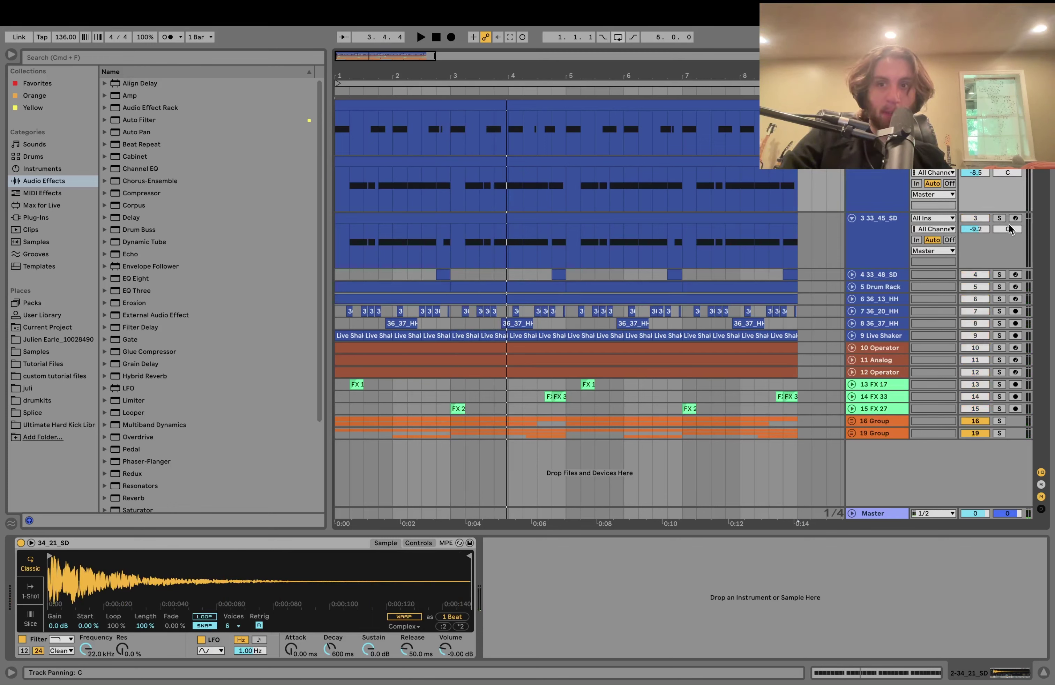
# Audition the soloed 33_45_SD snare from bars 2.2 and 2.4, then unsolo it.
pyautogui.click(998, 218)
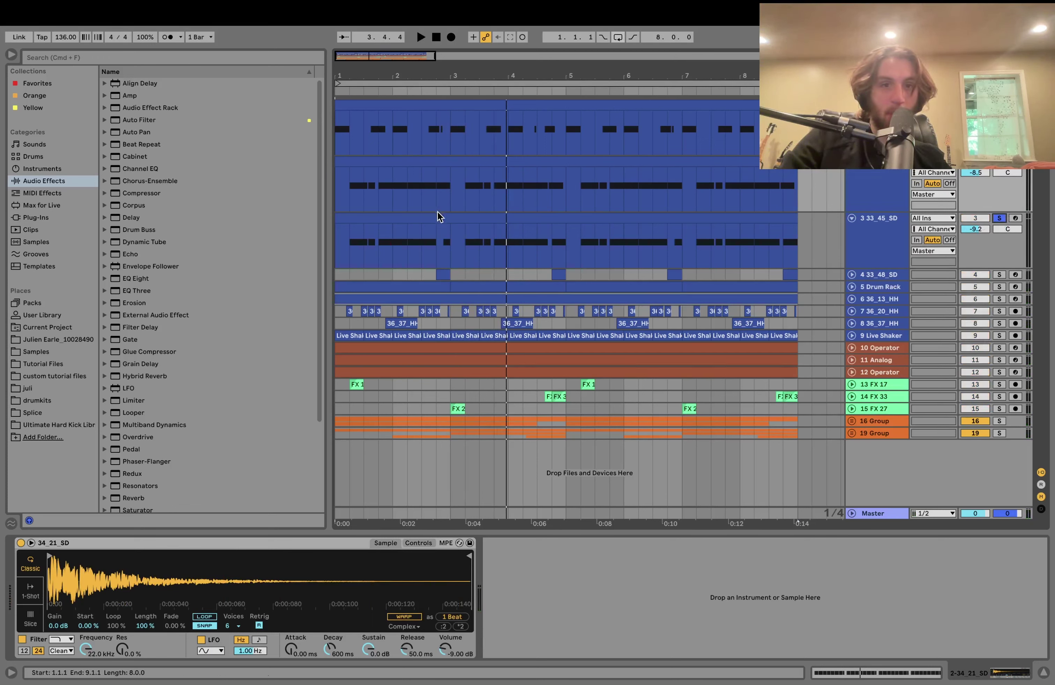
pyautogui.click(406, 200)
pyautogui.press('space')
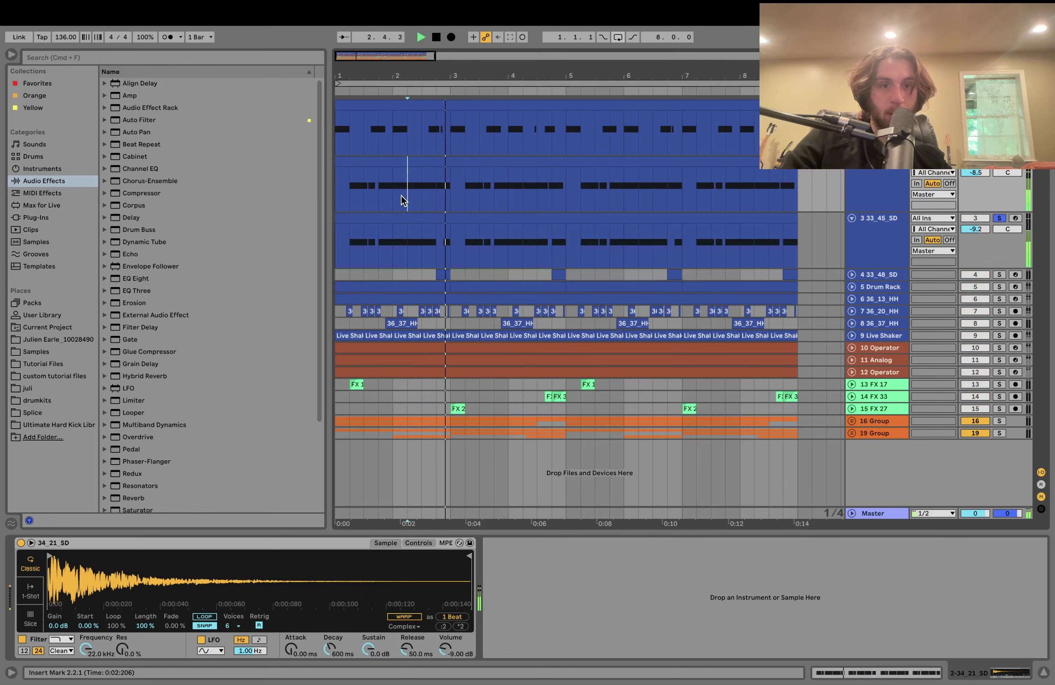
pyautogui.click(433, 196)
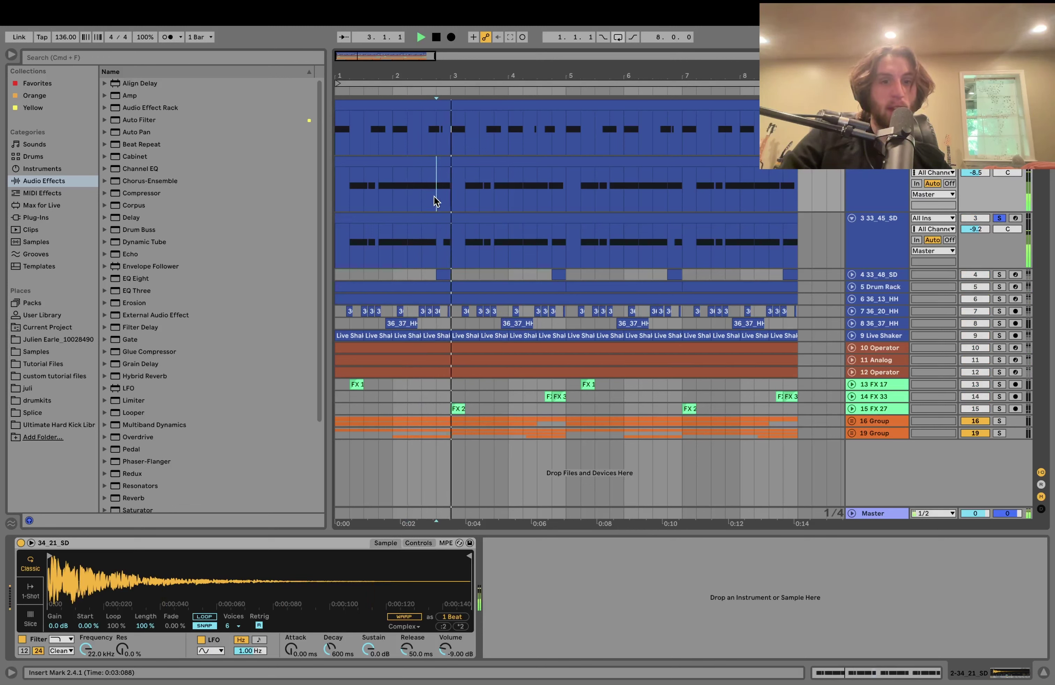
pyautogui.press('space')
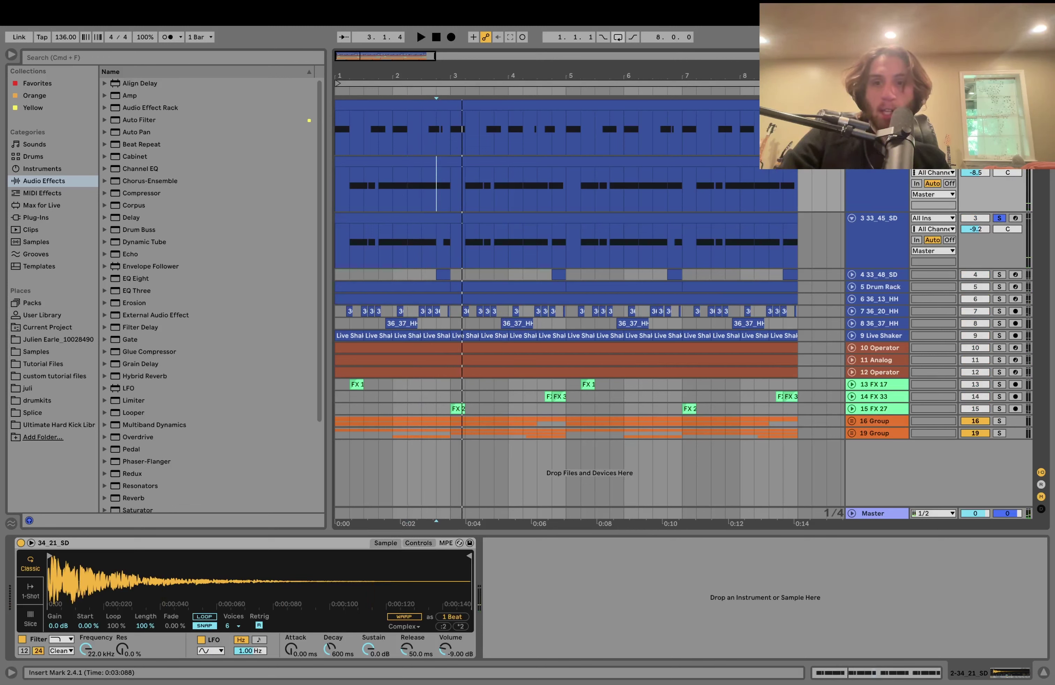
pyautogui.click(876, 227)
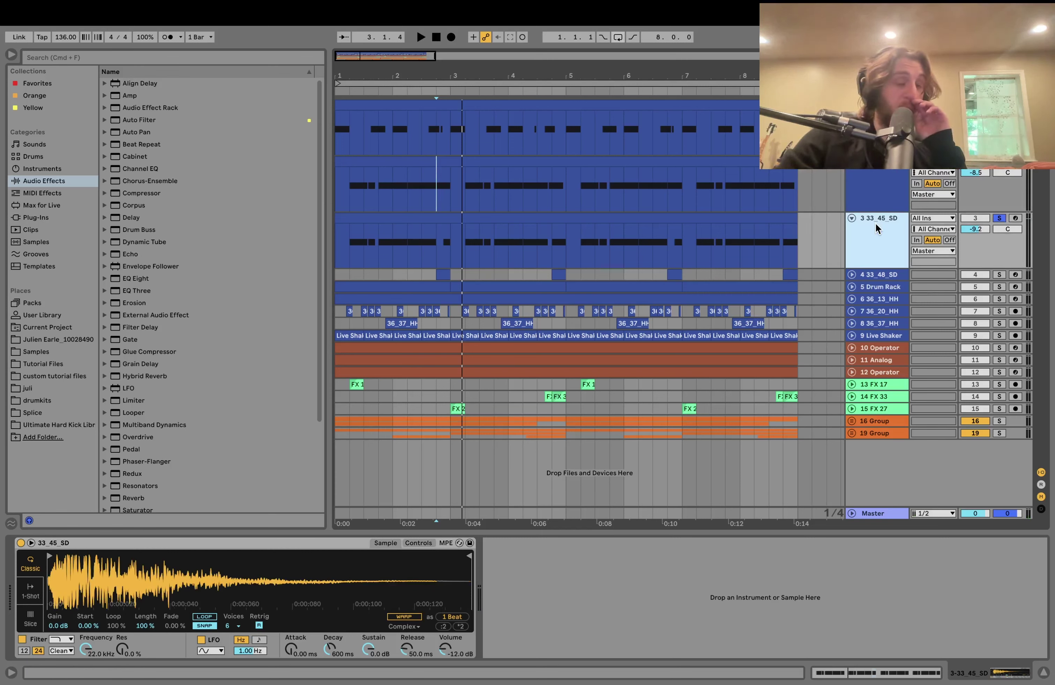
pyautogui.press('Up')
pyautogui.press('Up')
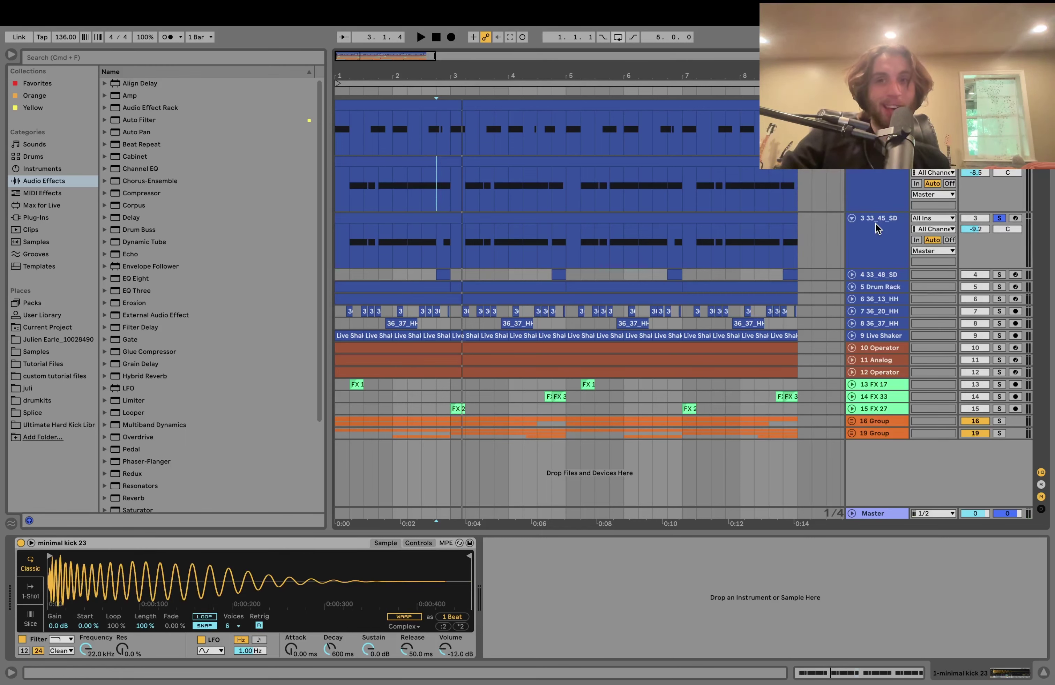
pyautogui.click(999, 218)
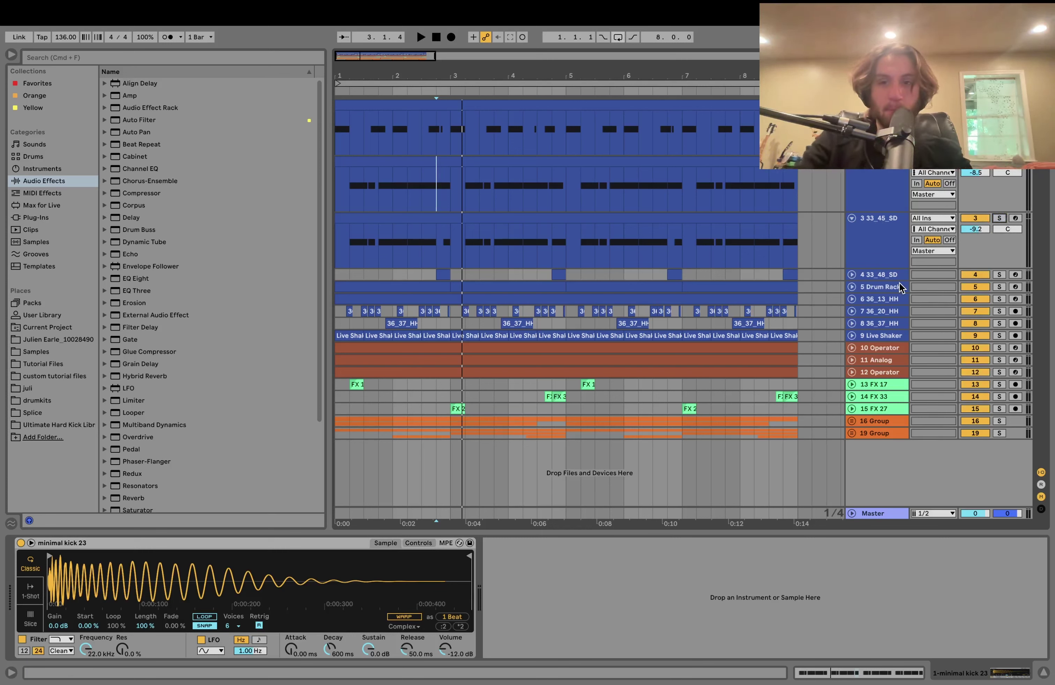
# Move the 36_13_HH hi-hat track to position 4, expand it, and play it soloed.
pyautogui.moveTo(893, 302); pyautogui.dragTo(951, 267)
pyautogui.click(1000, 275)
pyautogui.click(852, 275)
pyautogui.press('space')
pyautogui.click(856, 284)
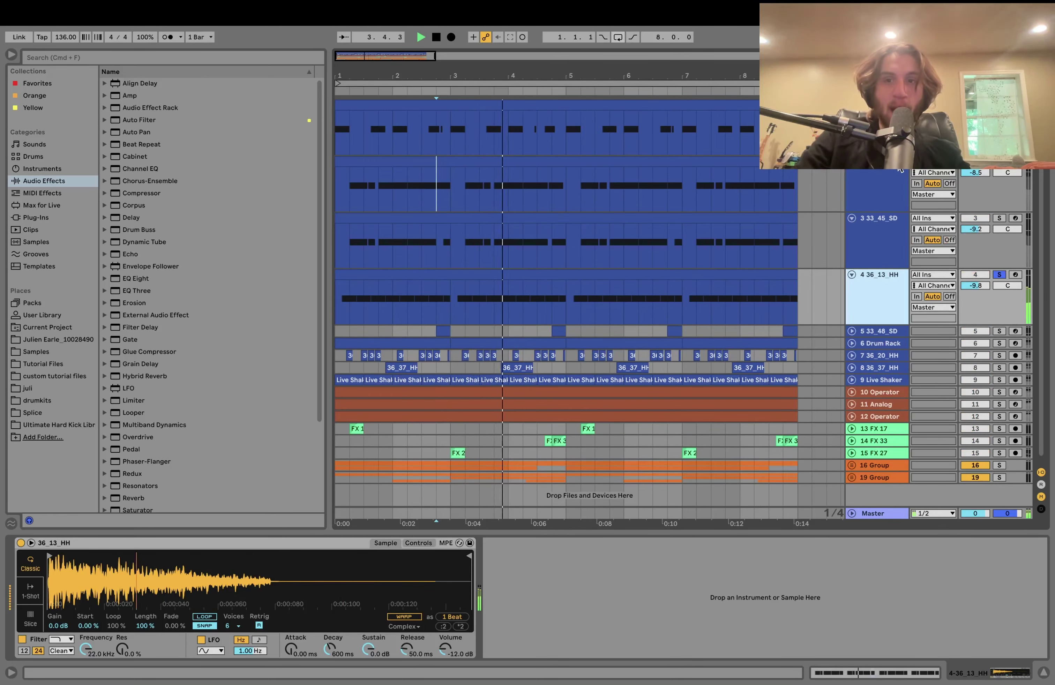
# Add the snare solo, show the 36_13_HH sample in Simpler, then unsolo the hi-hat.
pyautogui.click(901, 202)
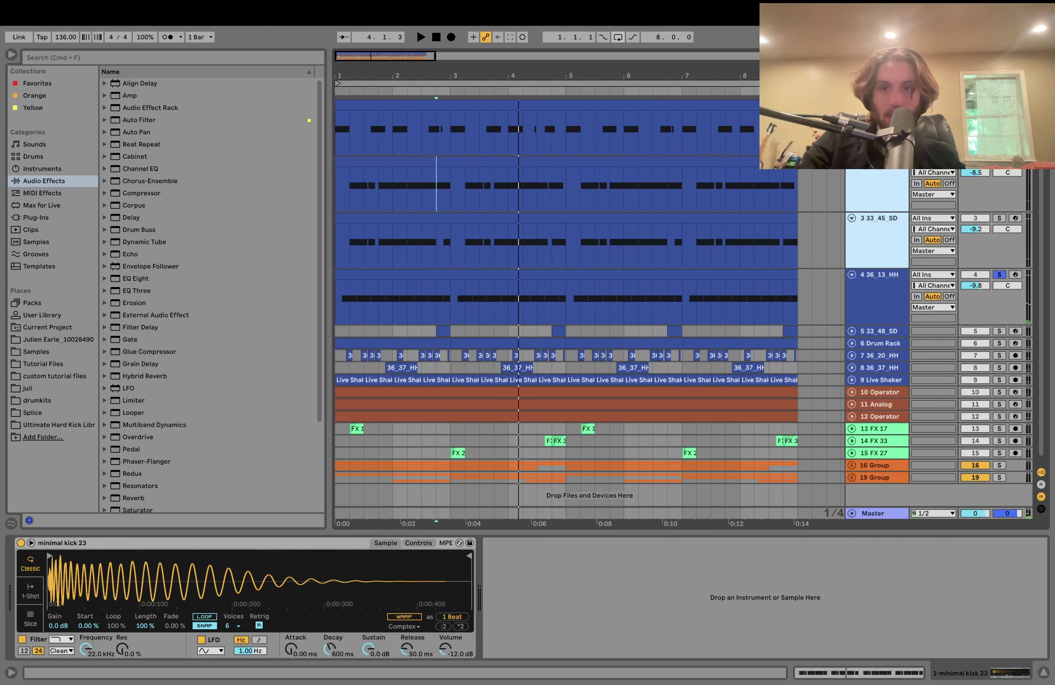
pyautogui.click(999, 218)
pyautogui.press('space')
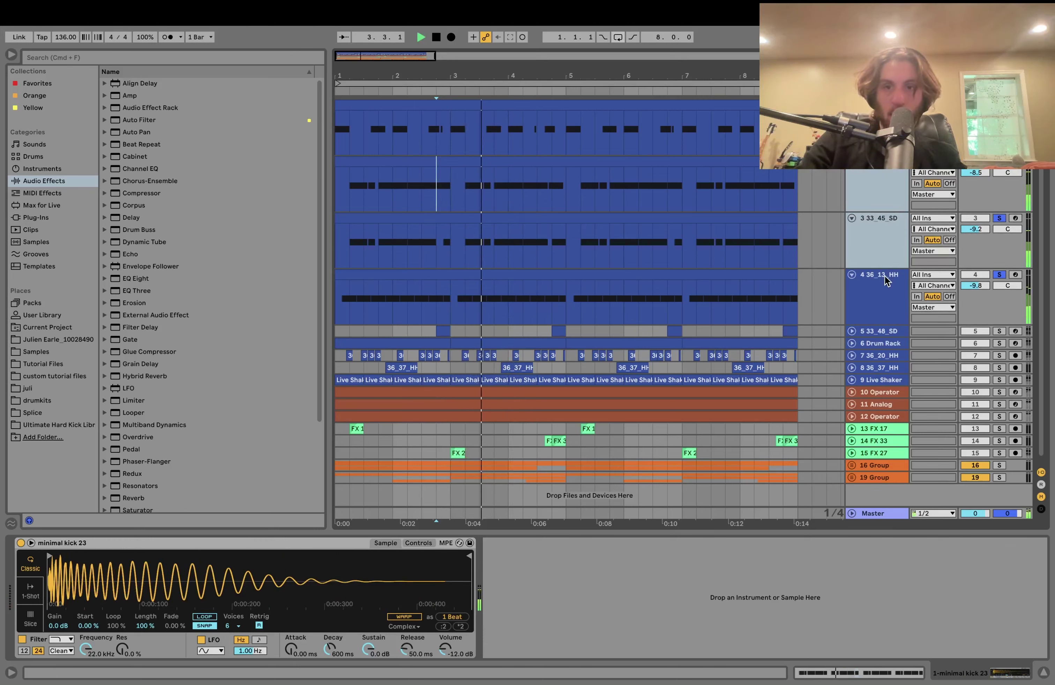
pyautogui.click(884, 282)
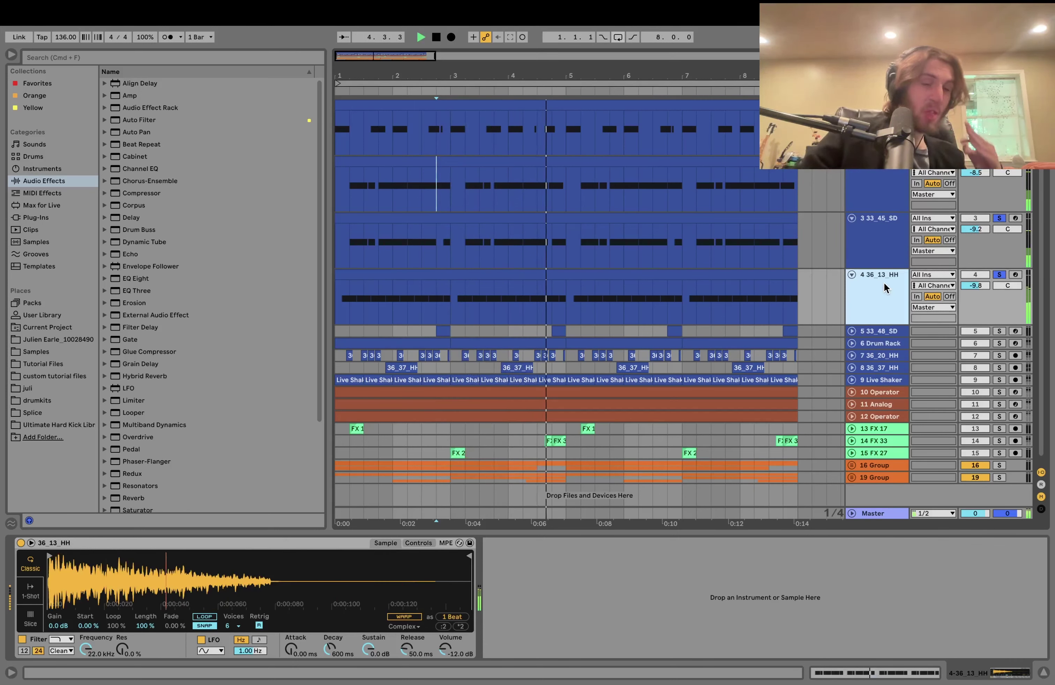
pyautogui.press('space')
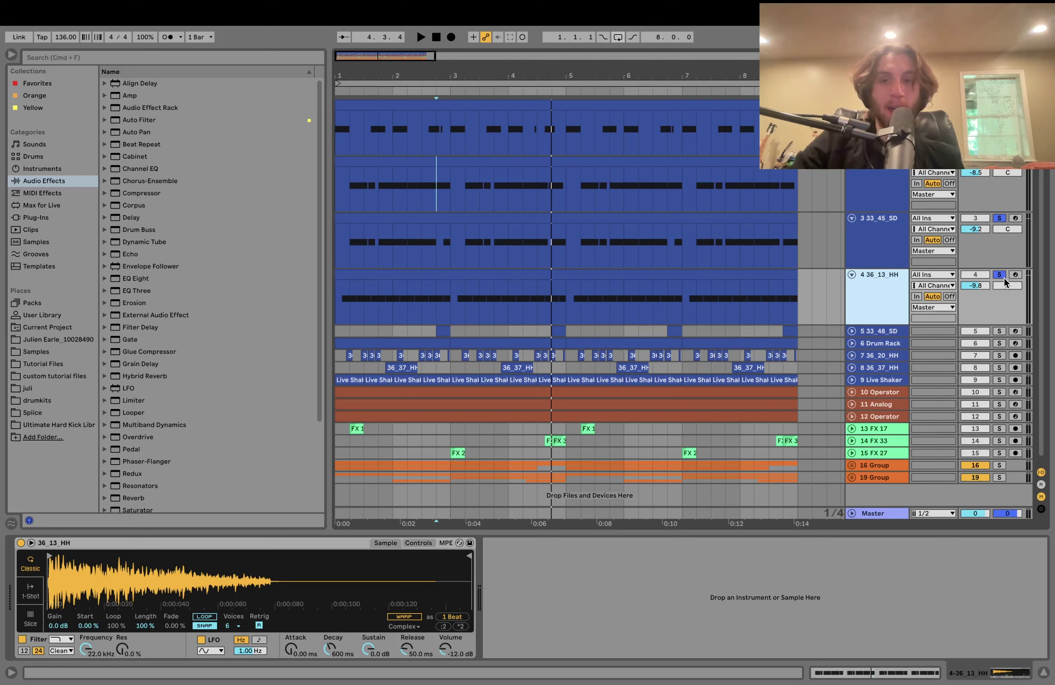
pyautogui.press('space')
pyautogui.click(999, 274)
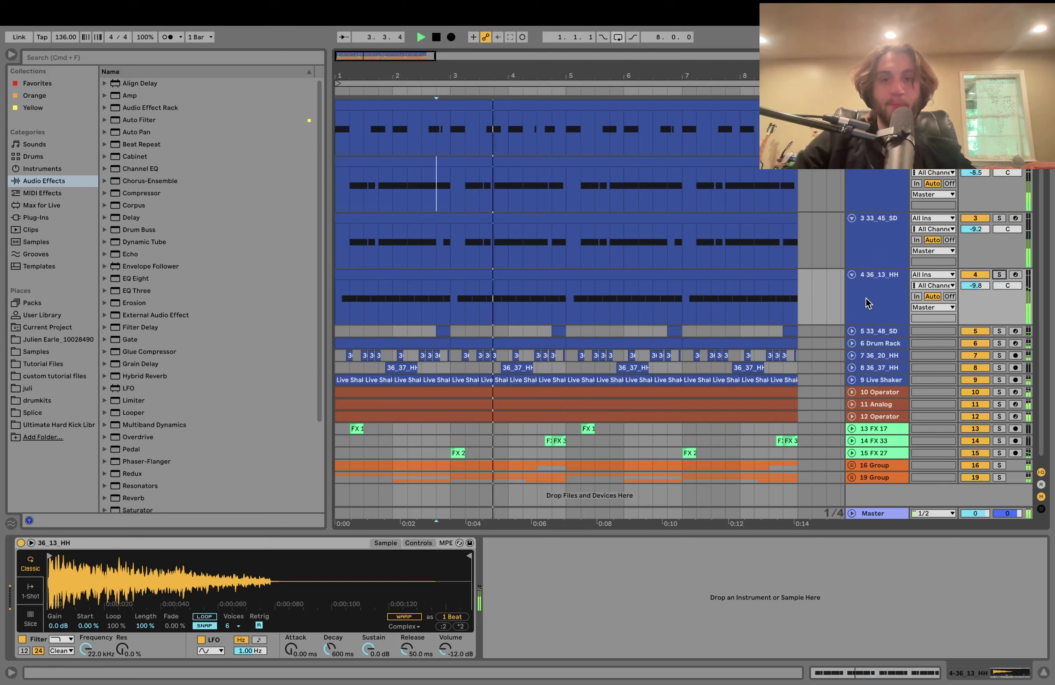
# Solo tracks 5–8 together, then switch the solo to tracks 1–4.
pyautogui.press('space')
pyautogui.click(879, 334)
pyautogui.click(886, 369)
pyautogui.click(999, 331)
pyautogui.press('space')
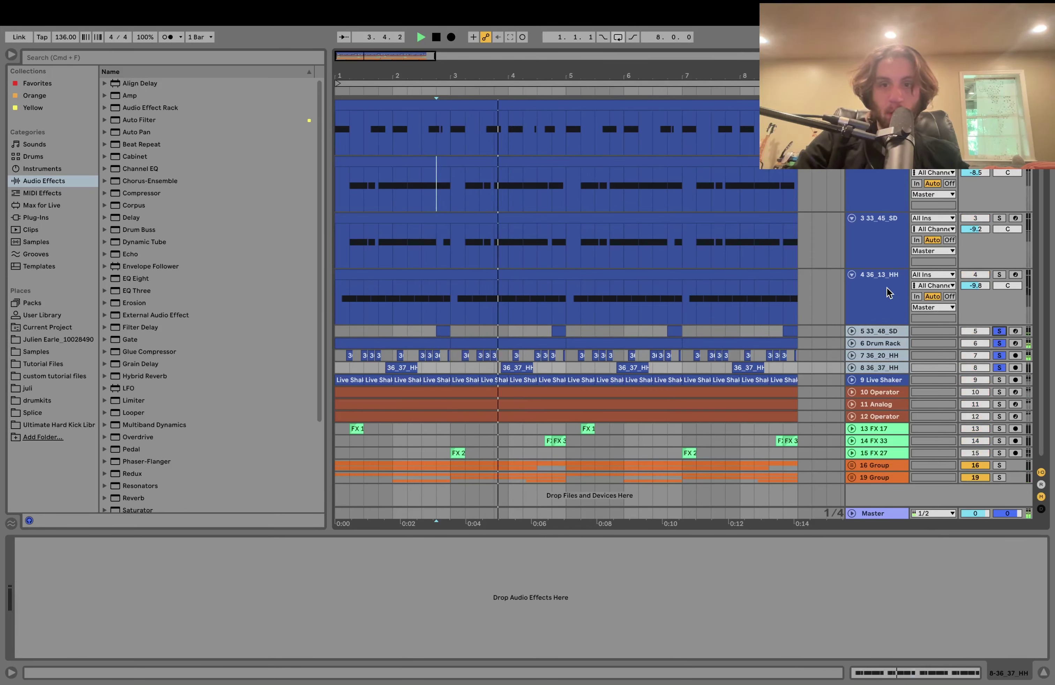
pyautogui.click(887, 287)
pyautogui.keyDown('shift'); pyautogui.click(878, 105); pyautogui.keyUp('shift')
pyautogui.click(999, 275)
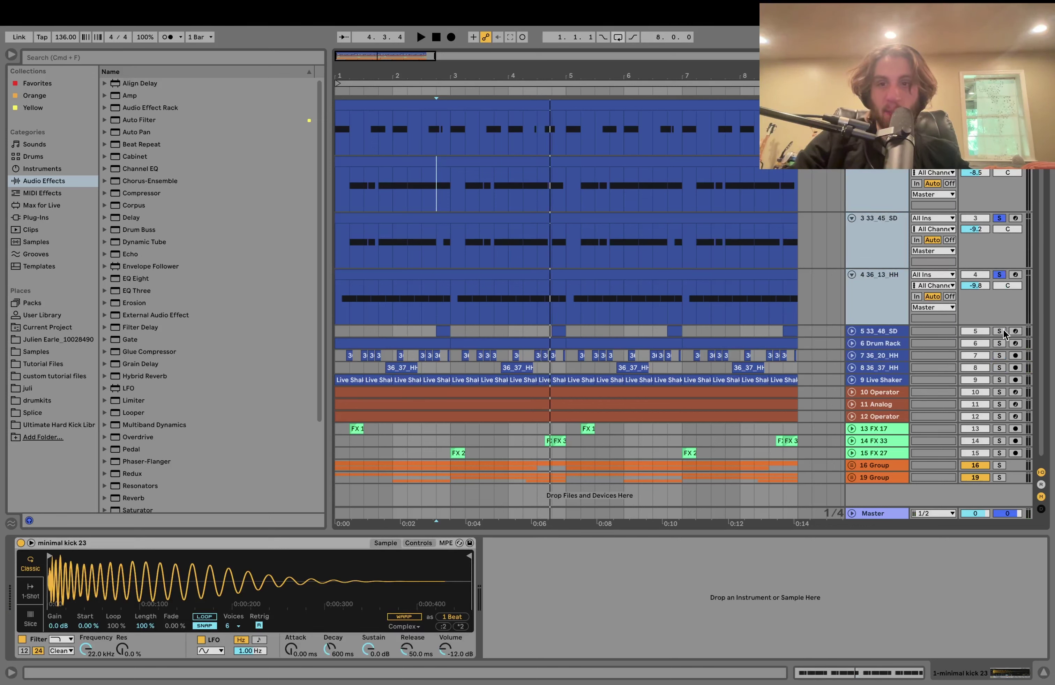
# Solo the Drum Rack and 36_20_HH tracks and unfold tracks 5–8 to show their clips.
pyautogui.click(999, 343)
pyautogui.click(998, 355)
pyautogui.press('space')
pyautogui.click(851, 367)
pyautogui.click(851, 356)
pyautogui.click(851, 343)
pyautogui.click(851, 331)
pyautogui.scroll(-5, 851, 334)
pyautogui.scroll(-3, 864, 263)
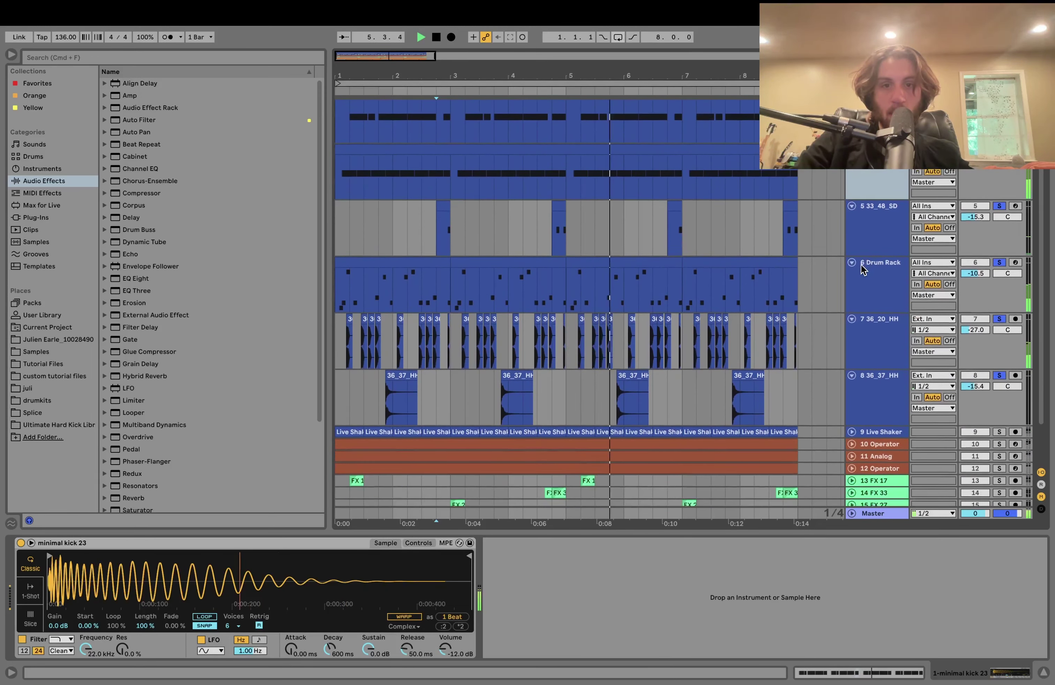
# Audition the Drum Rack's 34_31_SD pad from bar 2.4.1, leaving only 36_20_HH soloed.
pyautogui.click(440, 234)
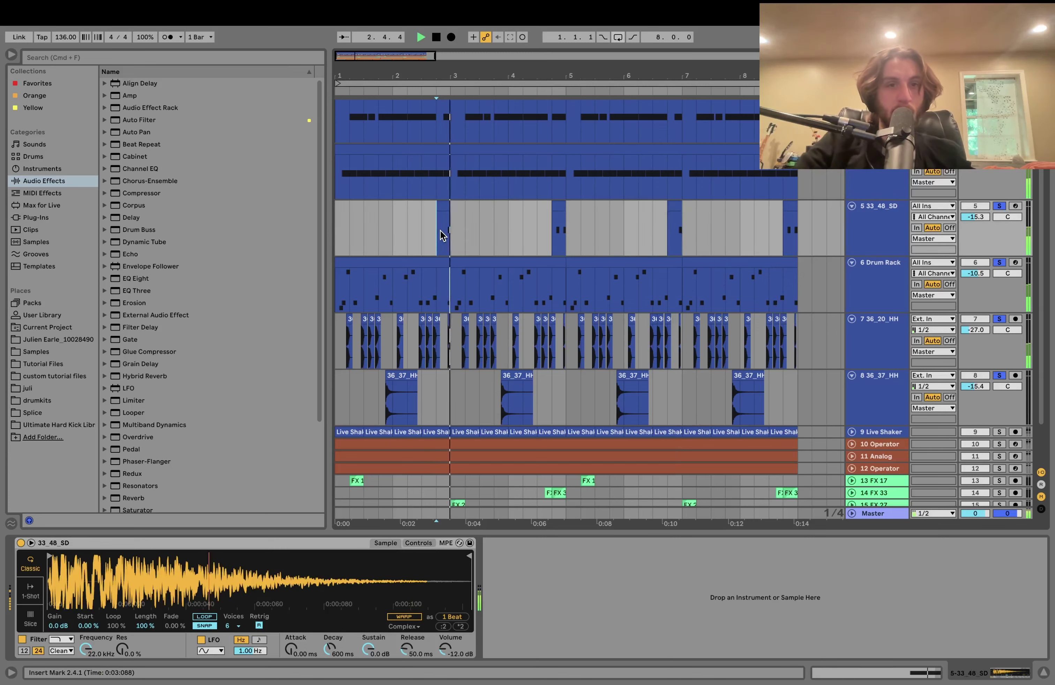
pyautogui.press('space')
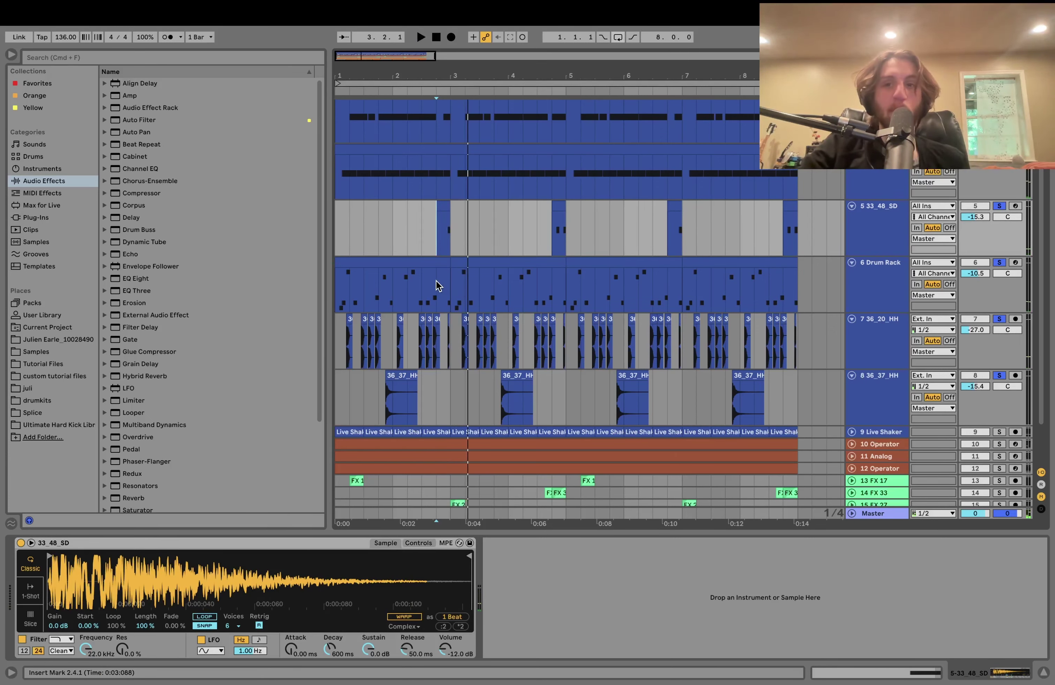
pyautogui.click(414, 275)
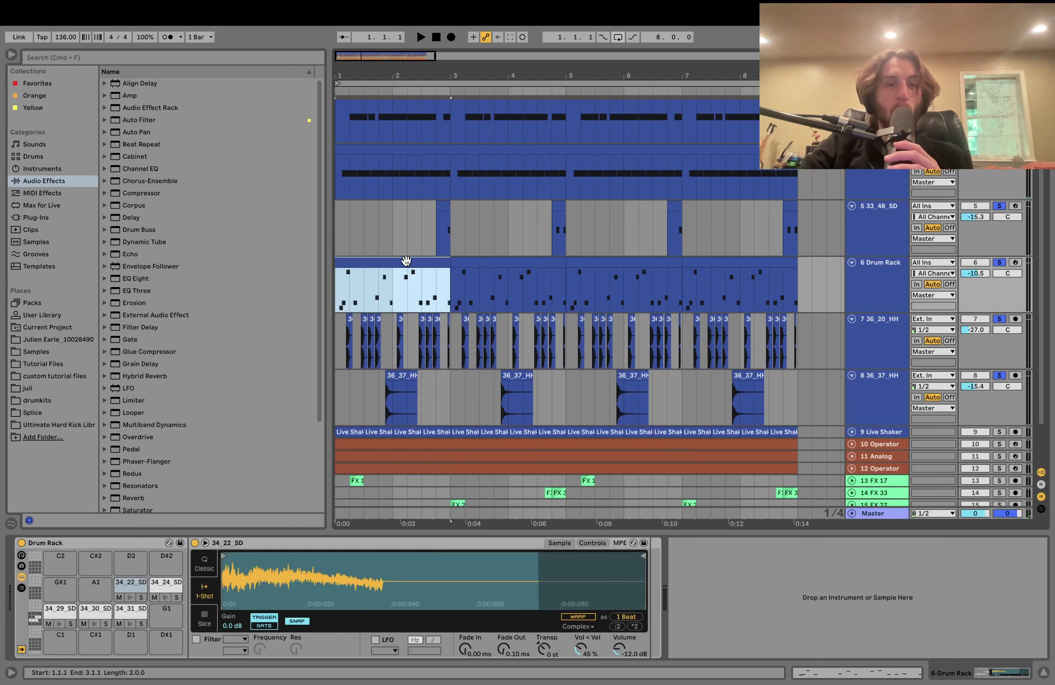
pyautogui.click(131, 624)
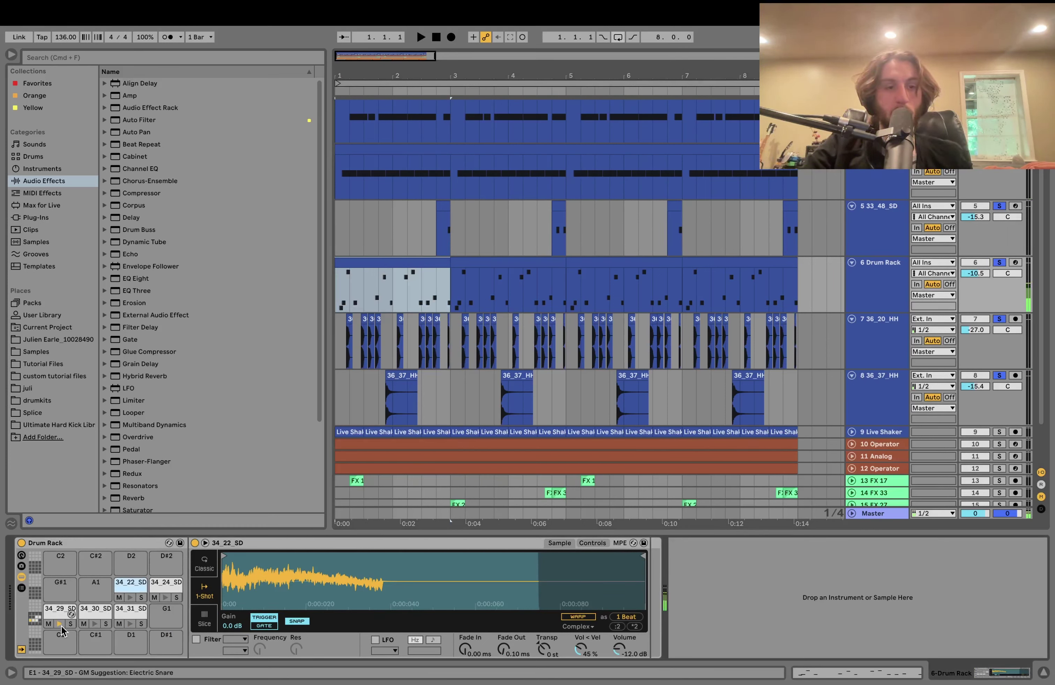
pyautogui.press('space')
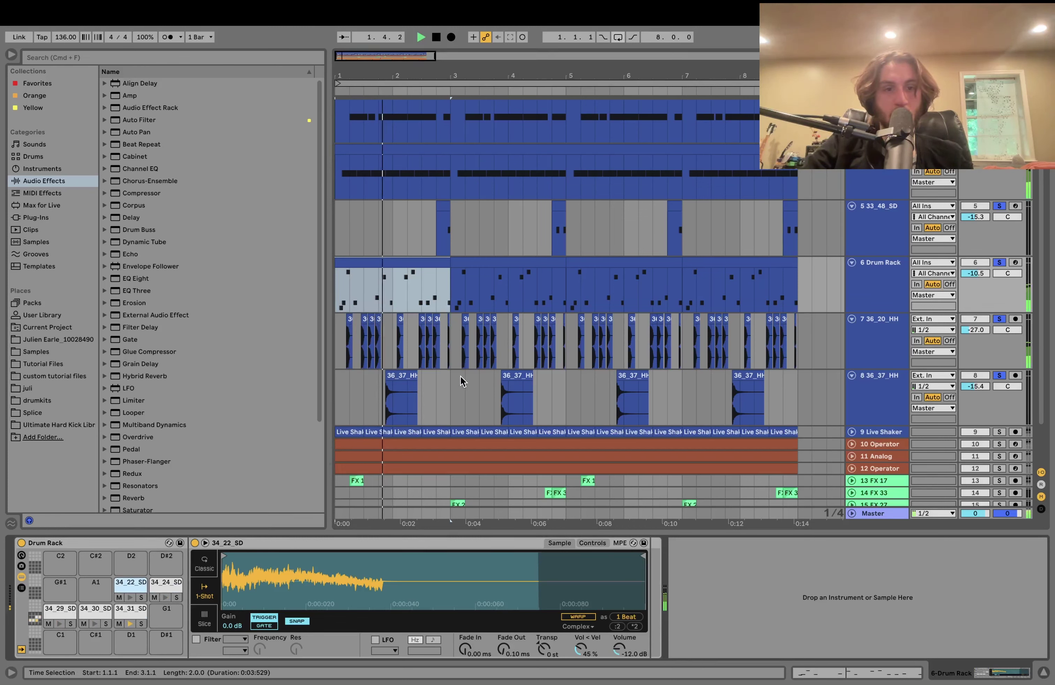
pyautogui.press('space')
pyautogui.click(999, 318)
# Audition the soloed 36_20_HH hi-hat track from bar 1.
pyautogui.click(885, 352)
pyautogui.press('space')
pyautogui.scroll(5, 538, 365)
pyautogui.scroll(-1, 536, 365)
pyautogui.press('space')
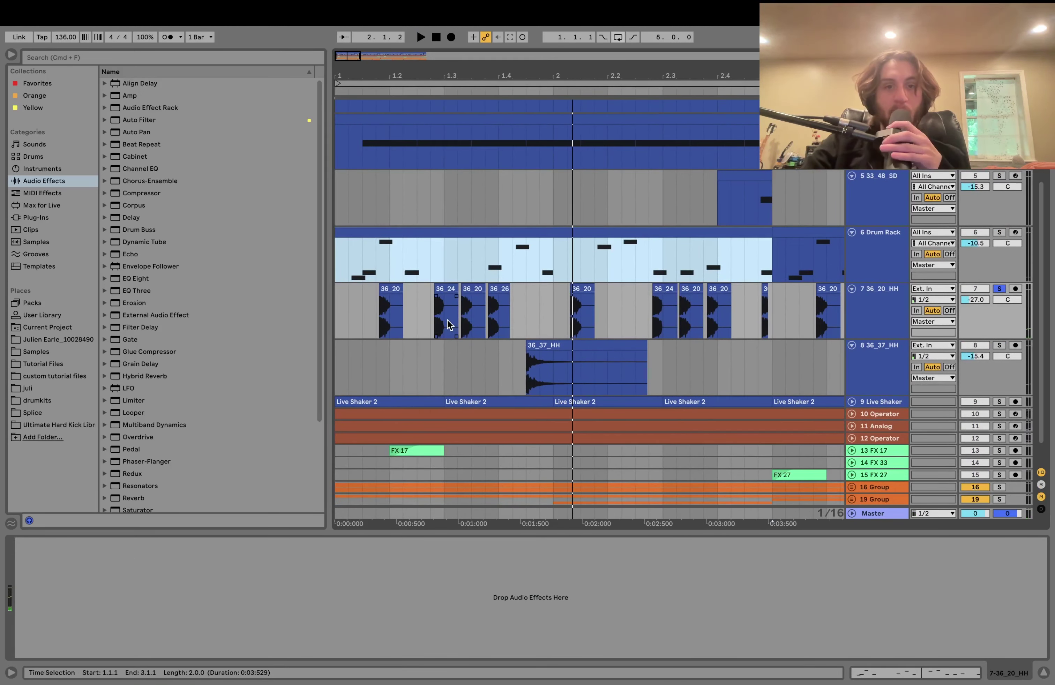
pyautogui.press('space')
pyautogui.press('space')
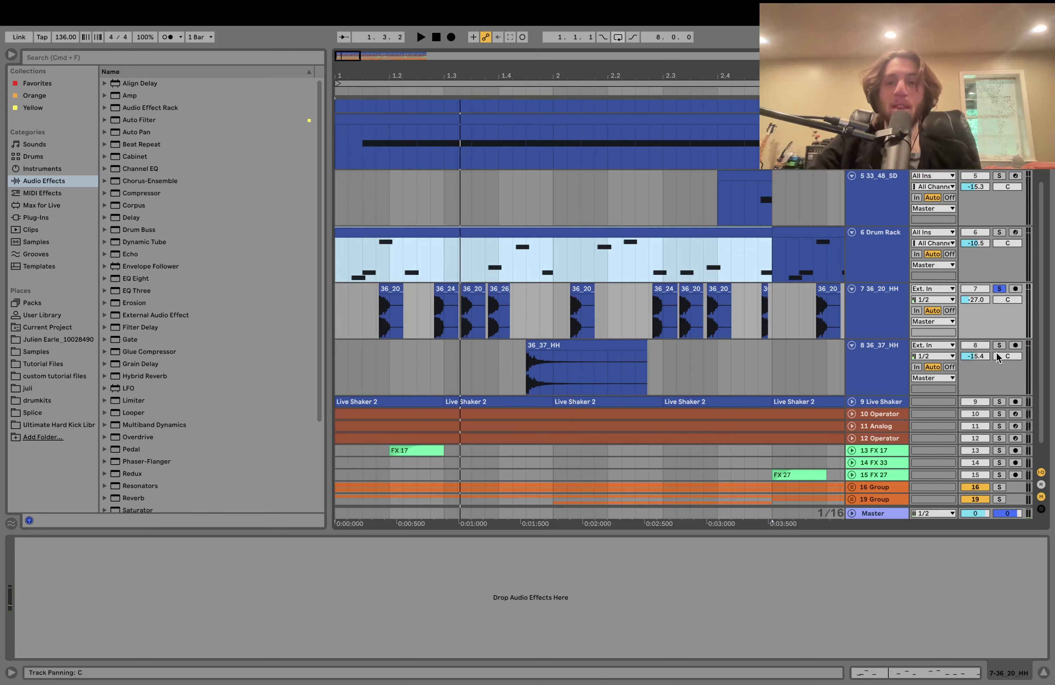
# Move the solo to the 36_37_HH track, play it, and zoom out to bars 1–7.
pyautogui.click(998, 347)
pyautogui.scroll(4, 991, 218)
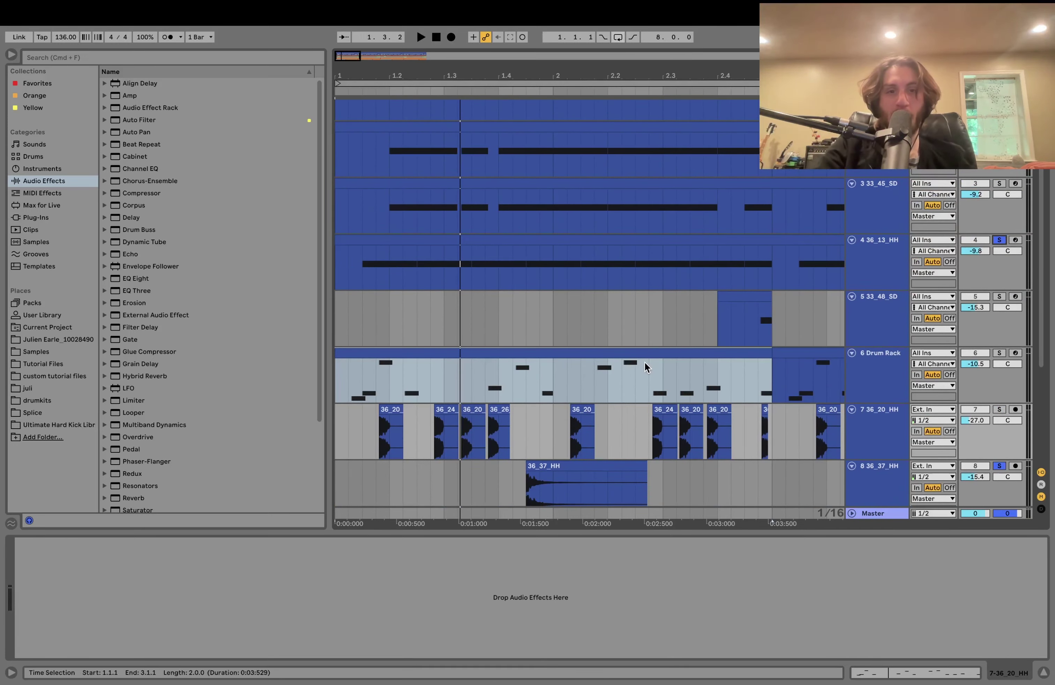
pyautogui.press('space')
pyautogui.scroll(-3, 645, 367)
pyautogui.scroll(-1, 645, 367)
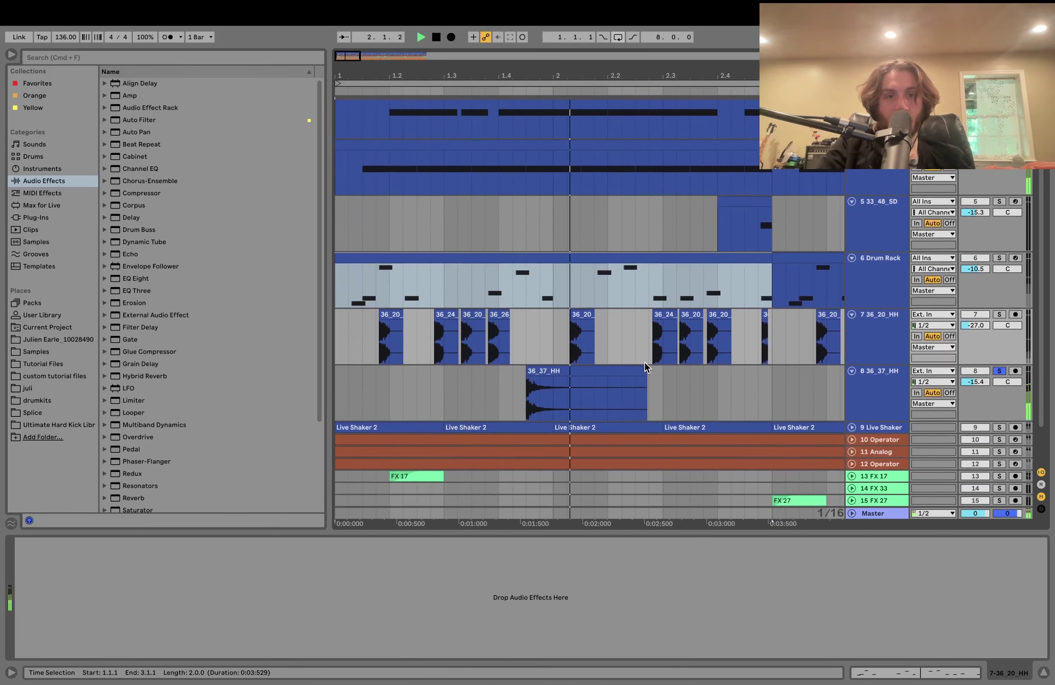
pyautogui.press('-')
pyautogui.press('-')
pyautogui.click(999, 371)
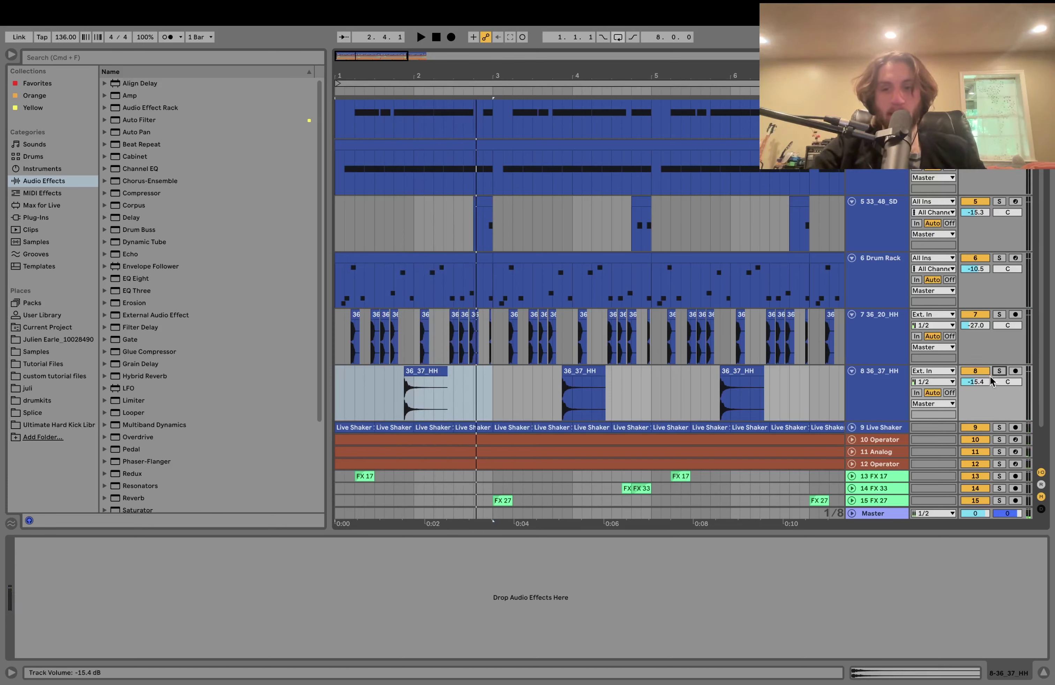
# Solo 36_37_HH with the 10 Operator track, play the time selection, then clear both solos.
pyautogui.click(1000, 371)
pyautogui.click(999, 440)
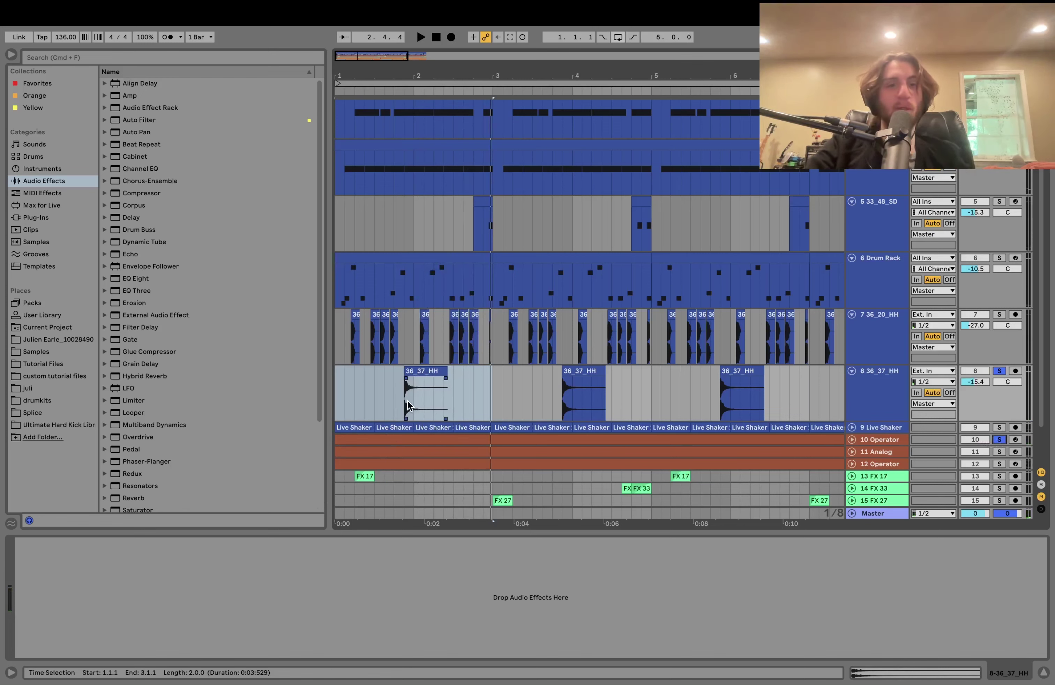
pyautogui.press('space')
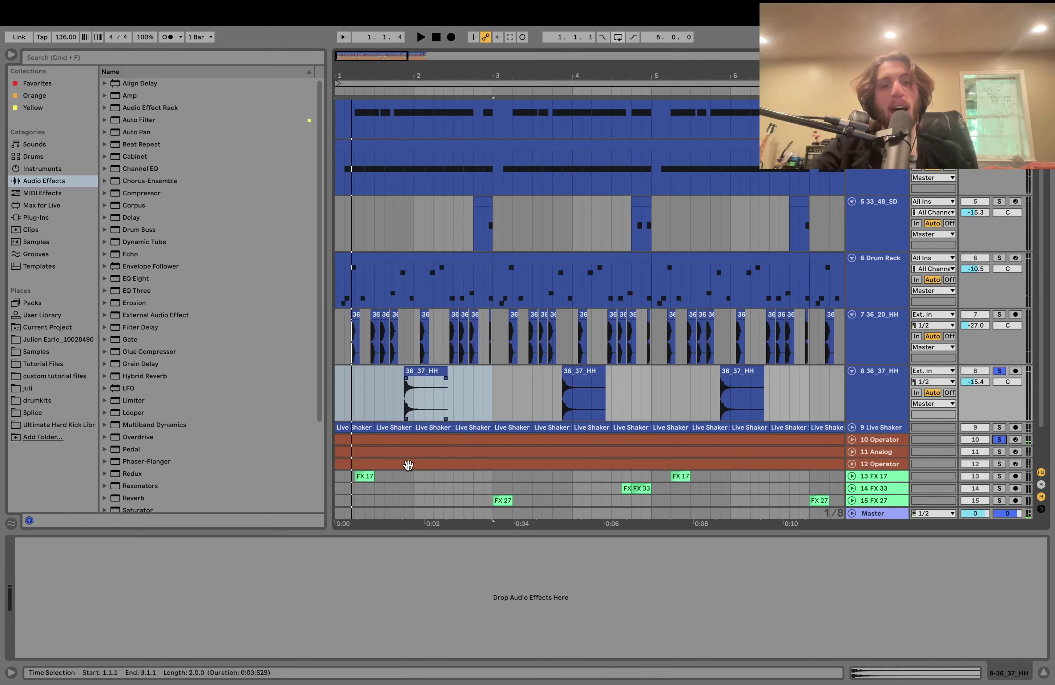
pyautogui.click(1000, 372)
pyautogui.click(883, 388)
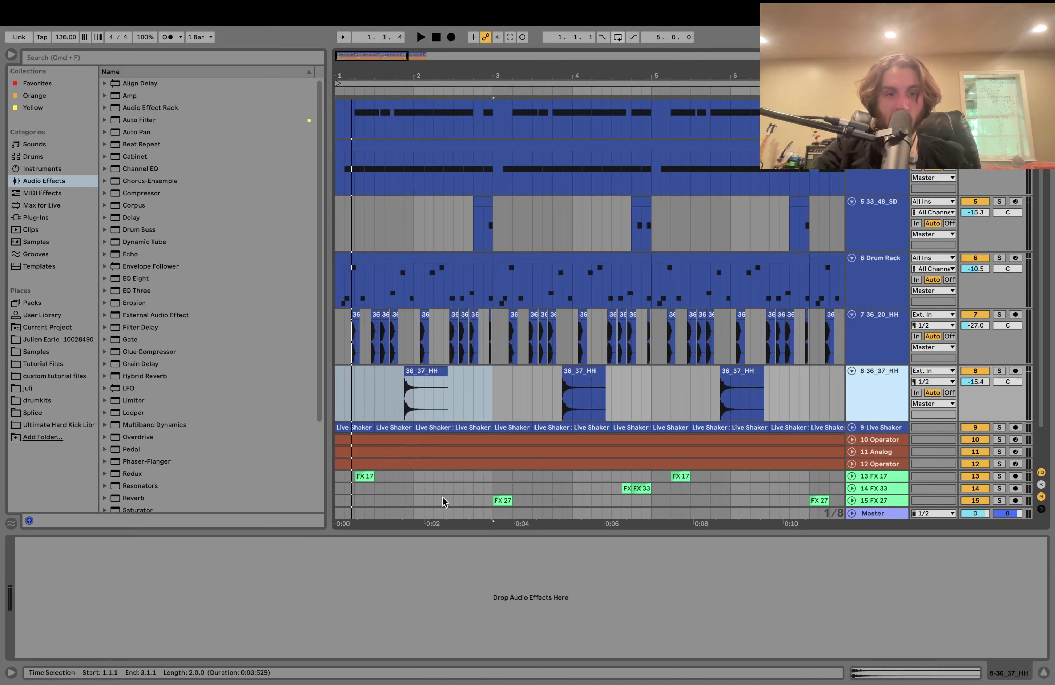
# Solo the Live Shaker track and unfold it to show its waveform.
pyautogui.click(999, 430)
pyautogui.click(999, 428)
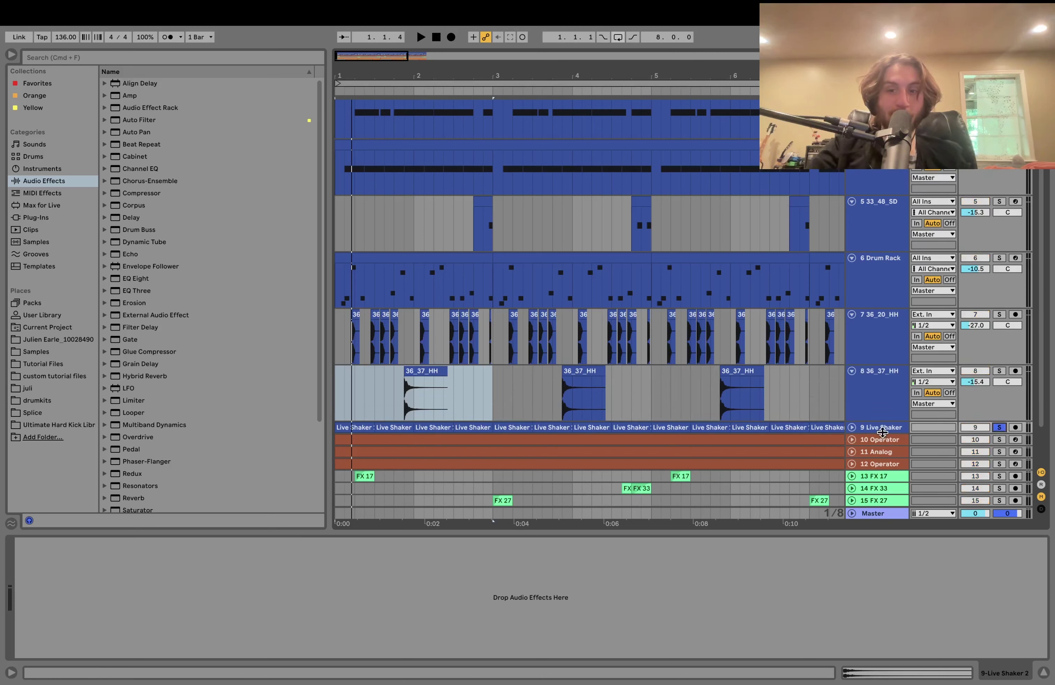
pyautogui.press('space')
pyautogui.click(850, 426)
pyautogui.scroll(-3, 849, 424)
pyautogui.press('space')
pyautogui.scroll(4, 885, 260)
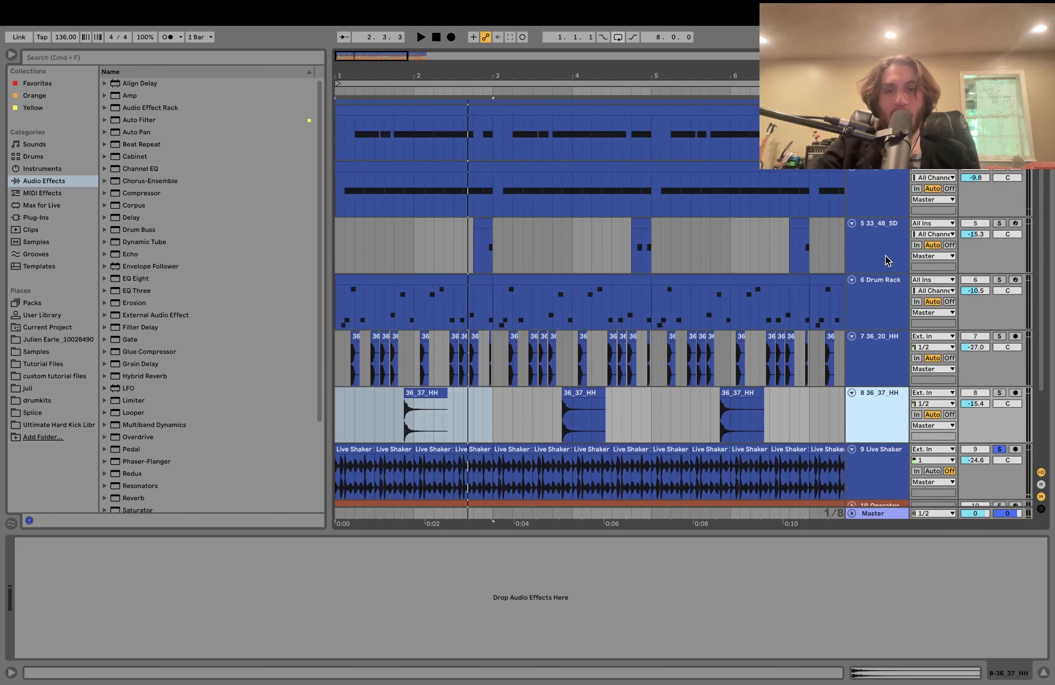
# Solo tracks 5–8 for playback, then unsolo them.
pyautogui.click(885, 260)
pyautogui.click(999, 223)
pyautogui.press('space')
pyautogui.press('space')
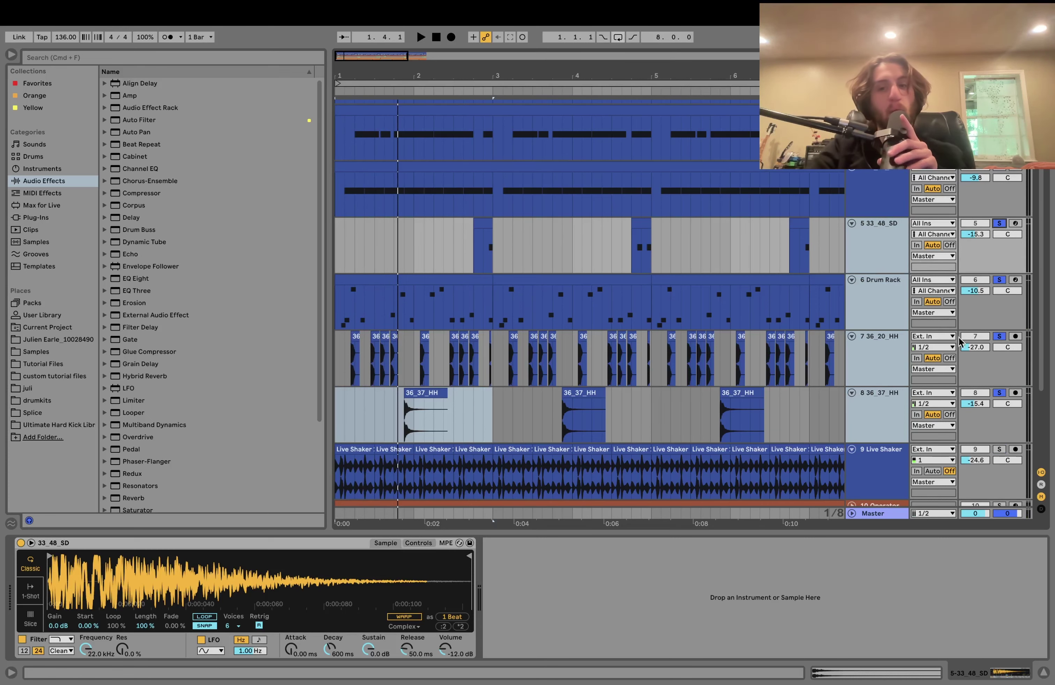
pyautogui.click(998, 392)
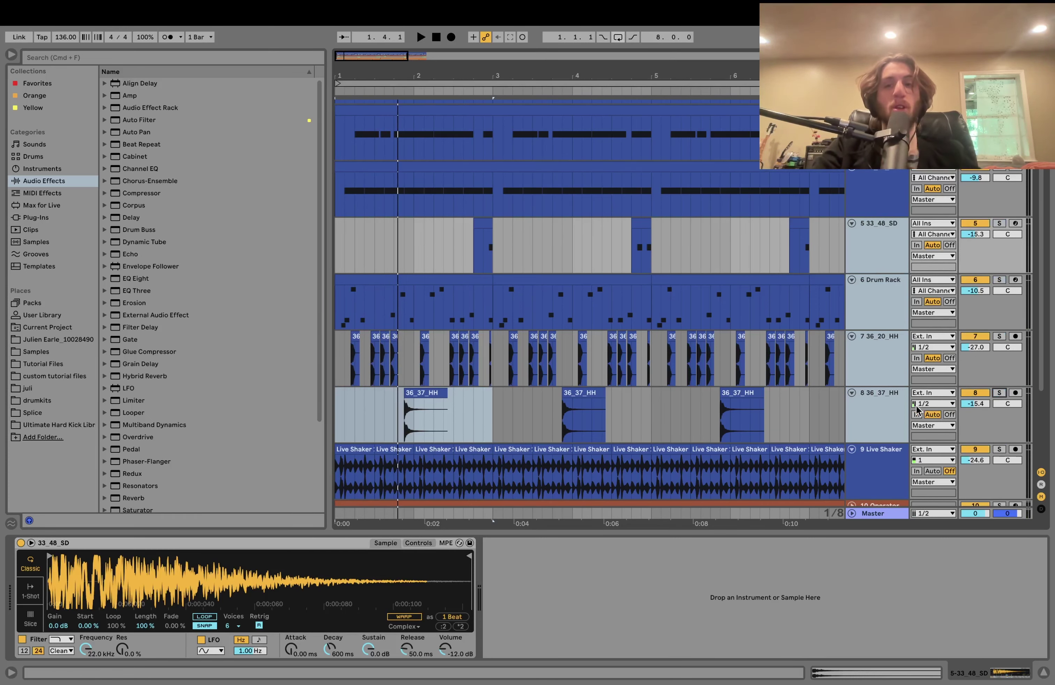
# Solo hi-hat tracks 7 and 8 for playback, then select the Live Shaker track.
pyautogui.click(878, 416)
pyautogui.scroll(4, 876, 418)
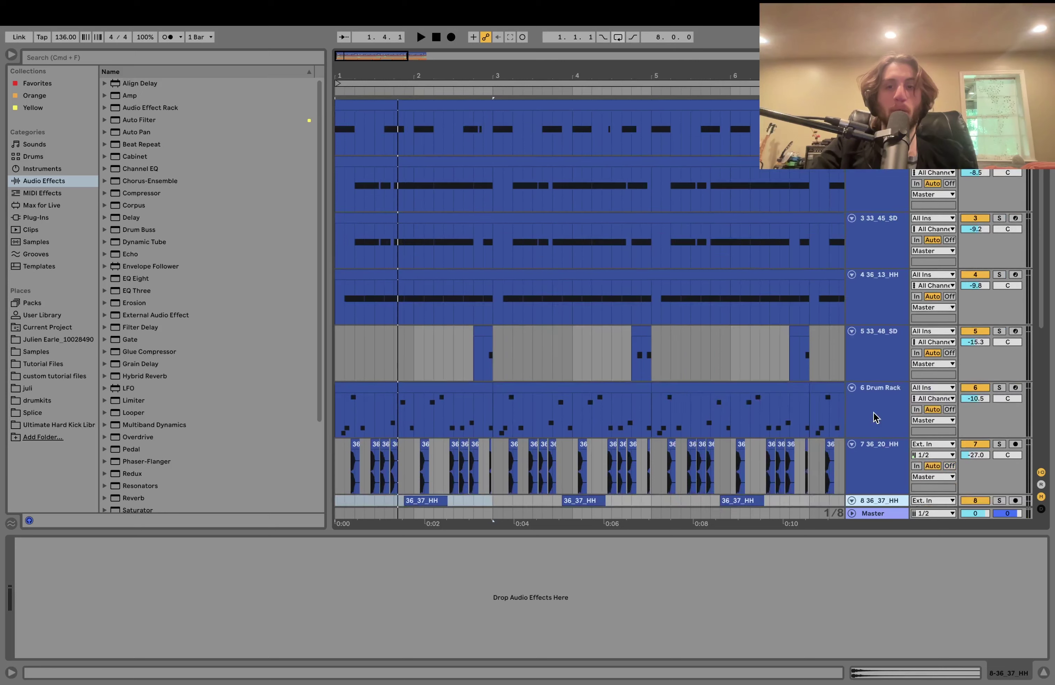
pyautogui.keyDown('shift'); pyautogui.click(871, 169); pyautogui.keyUp('shift')
pyautogui.click(998, 501)
pyautogui.scroll(-5, 589, 312)
pyautogui.press('space')
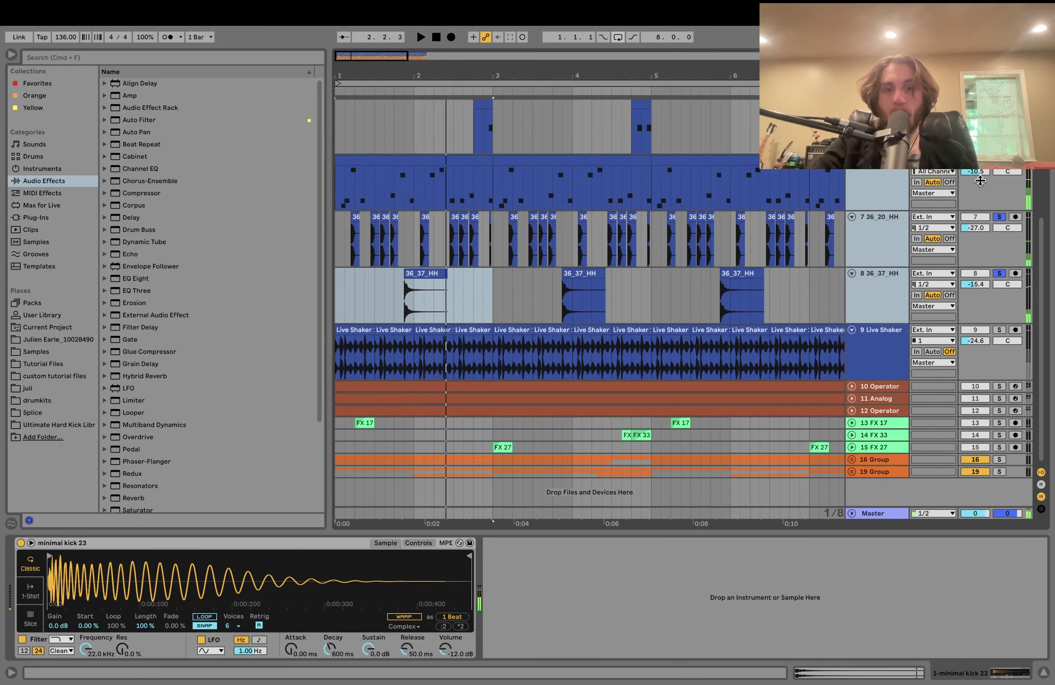
pyautogui.press('space')
pyautogui.press('space')
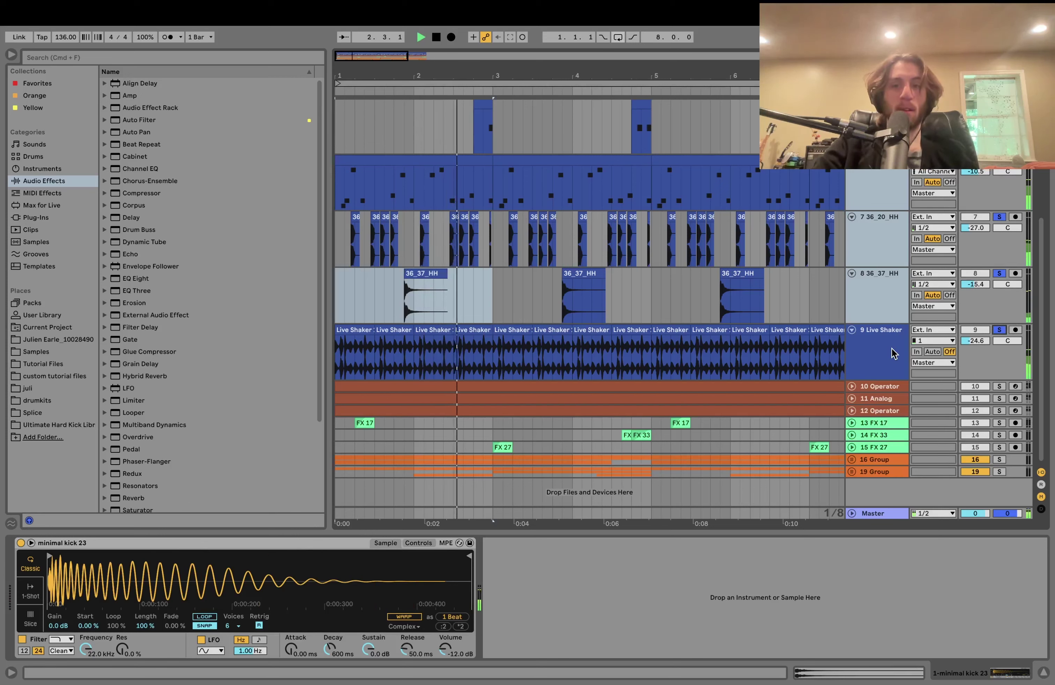
pyautogui.click(1005, 372)
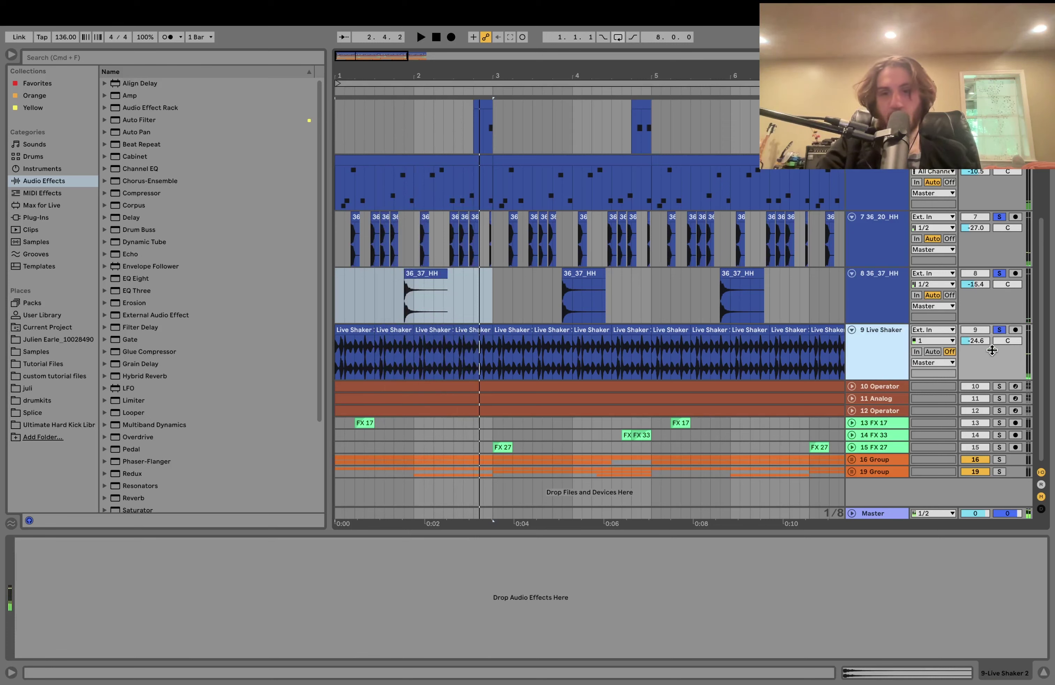
pyautogui.click(999, 386)
pyautogui.moveTo(997, 403); pyautogui.dragTo(999, 411)
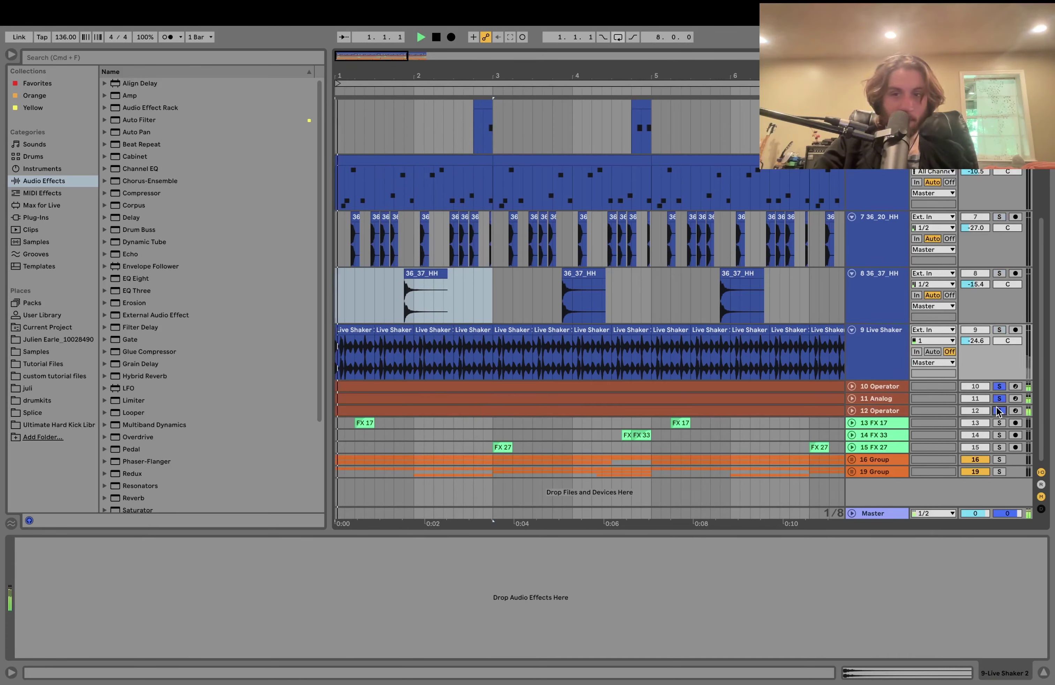
pyautogui.click(851, 410)
pyautogui.click(850, 398)
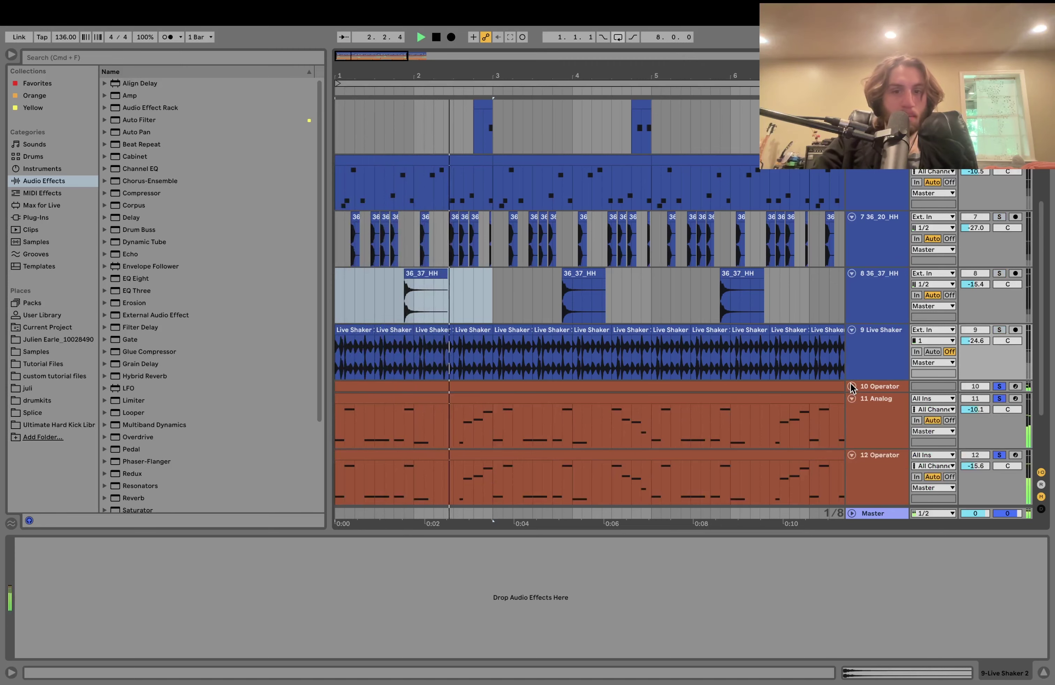
pyautogui.click(851, 386)
pyautogui.doubleClick(738, 381)
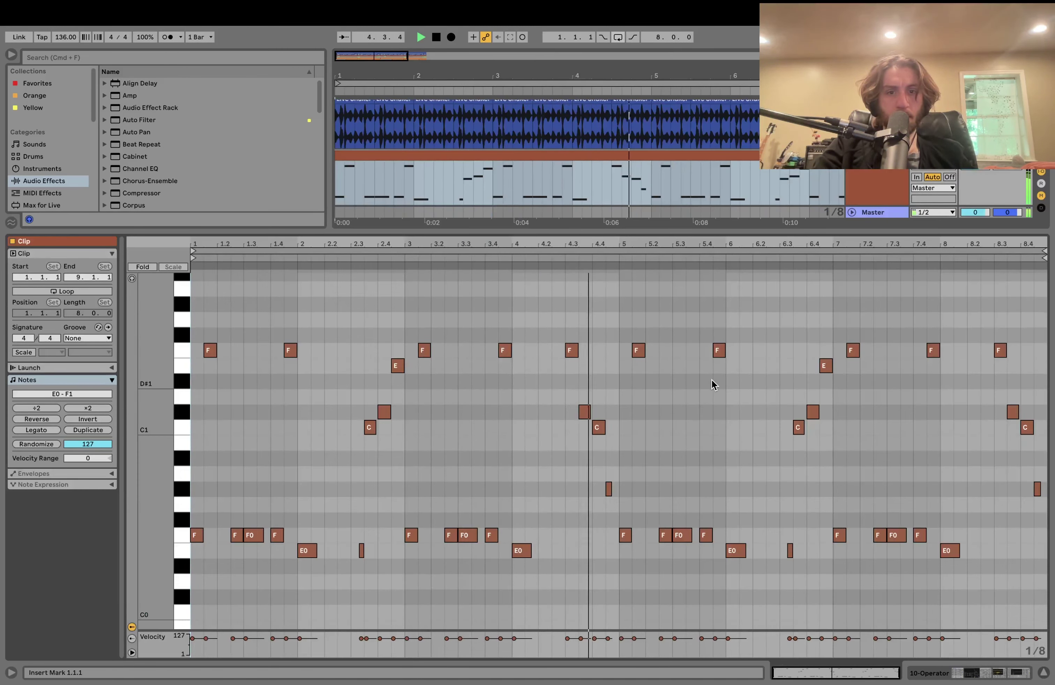
pyautogui.press('space')
pyautogui.press('space')
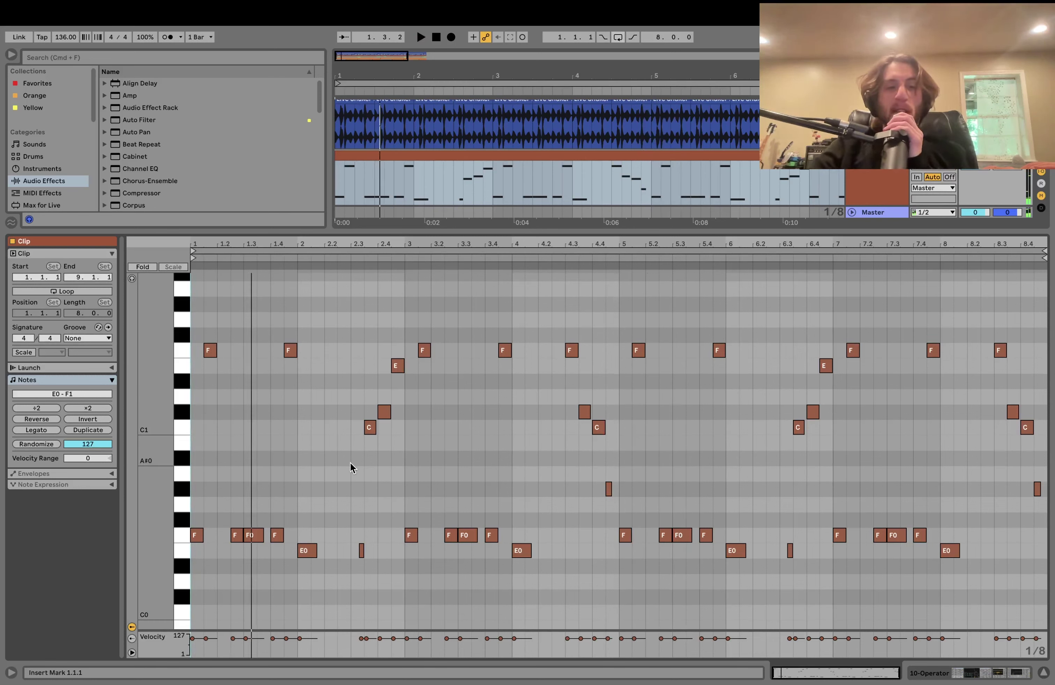
pyautogui.press('space')
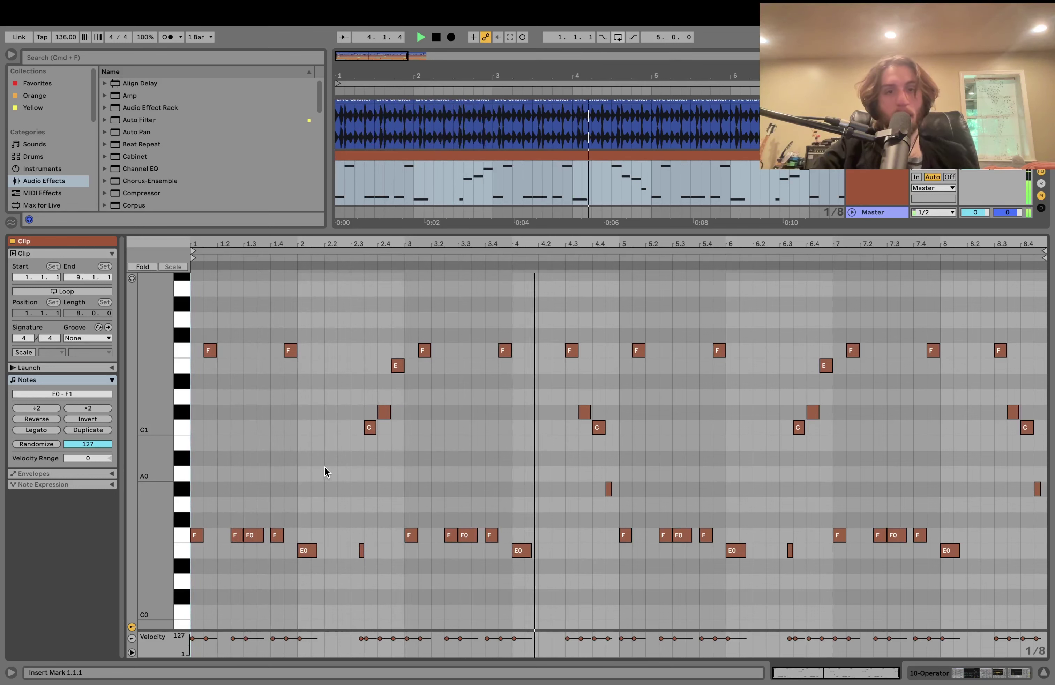
pyautogui.press('space')
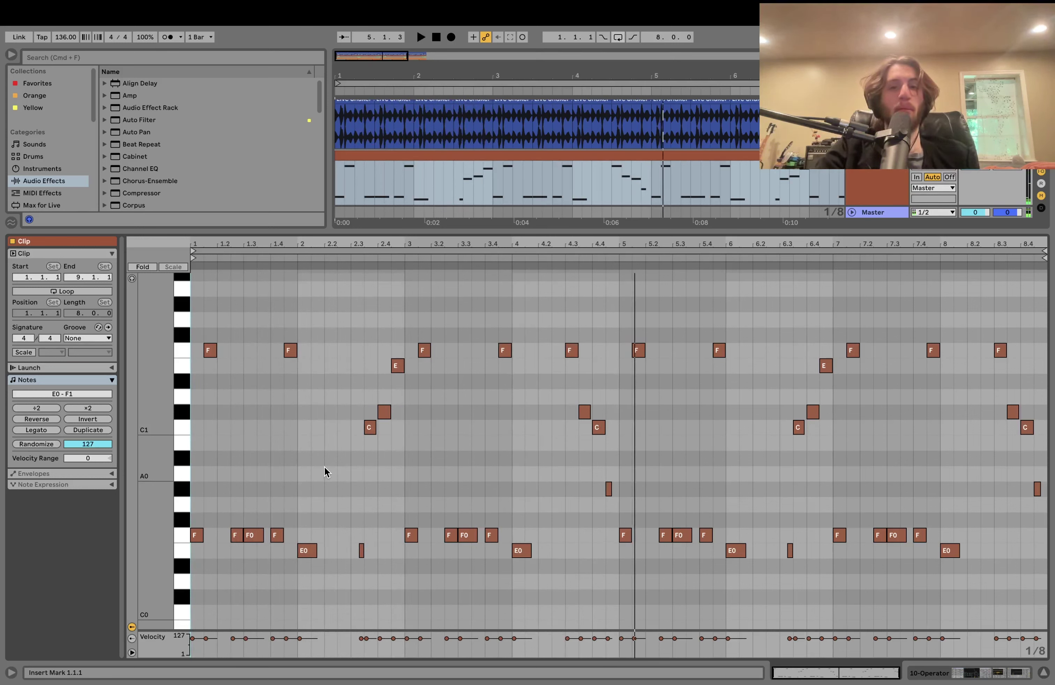
pyautogui.click(181, 551)
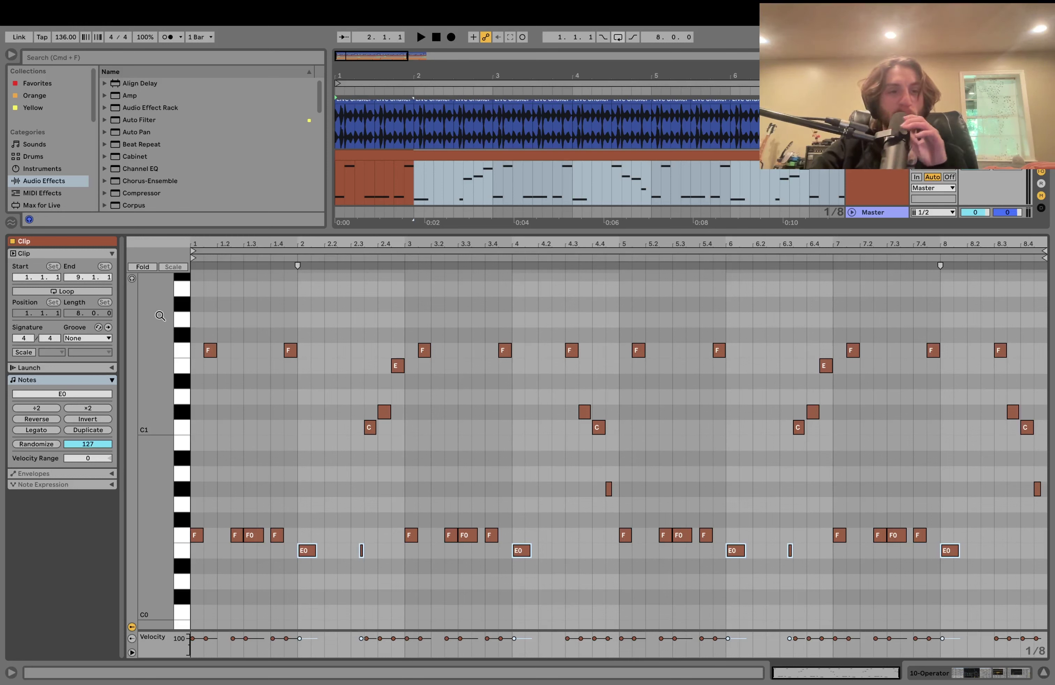
pyautogui.click(181, 535)
pyautogui.click(184, 491)
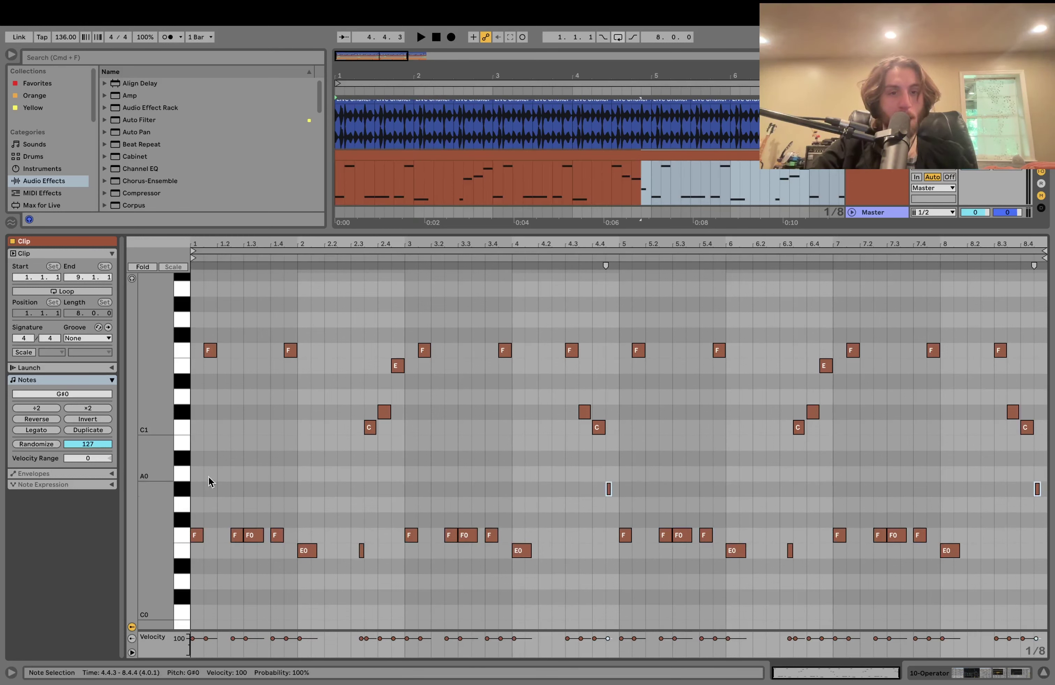
pyautogui.click(182, 430)
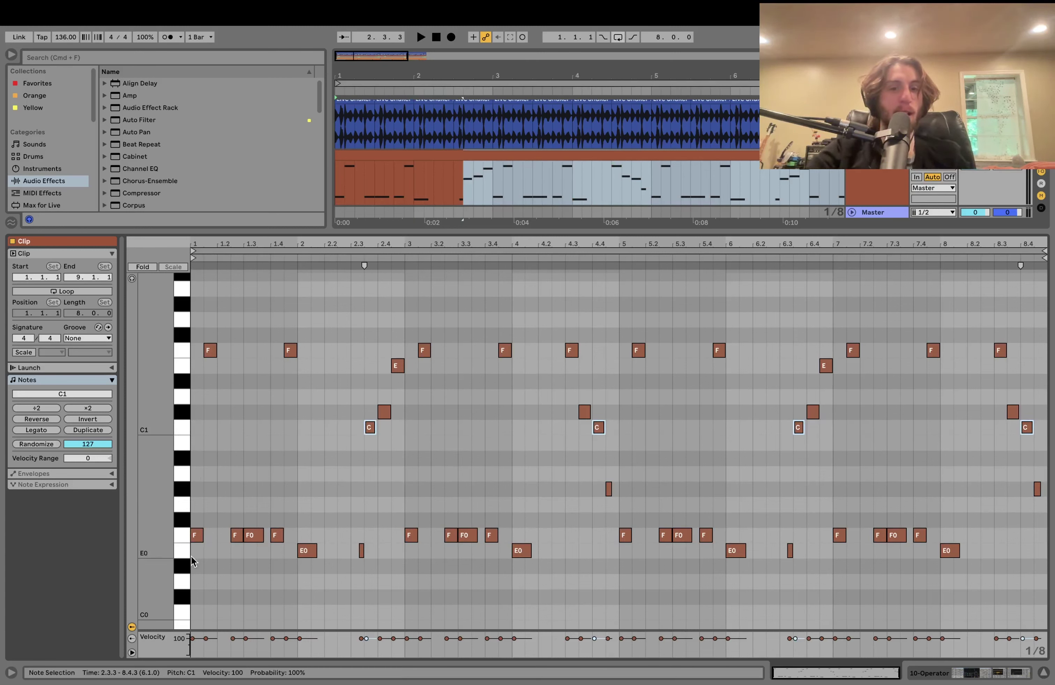
pyautogui.click(179, 415)
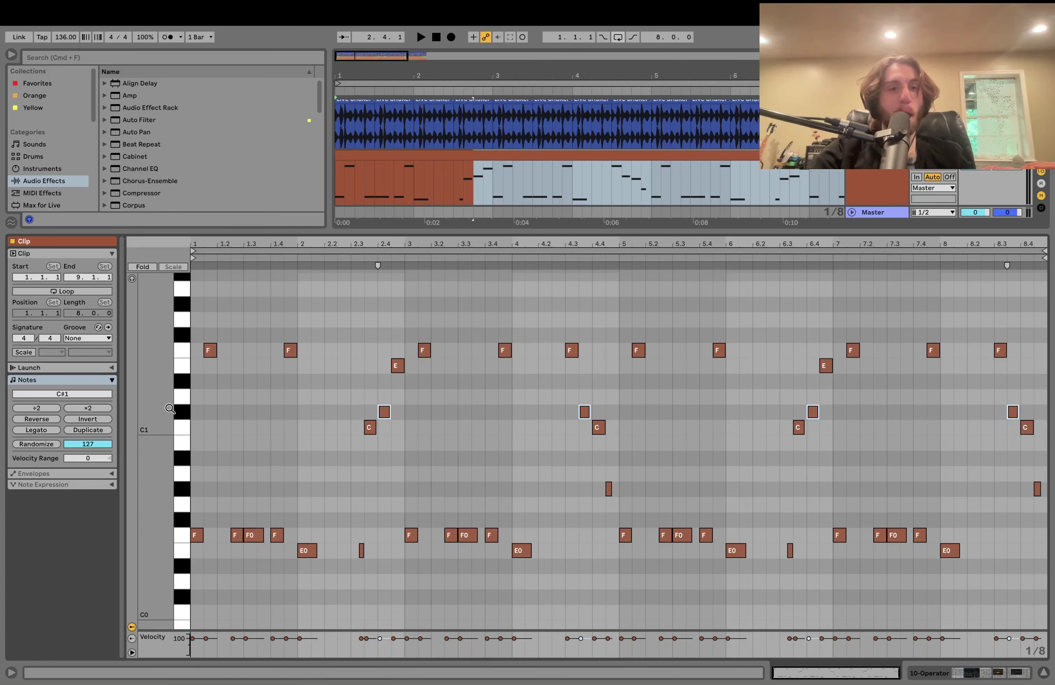
pyautogui.click(182, 365)
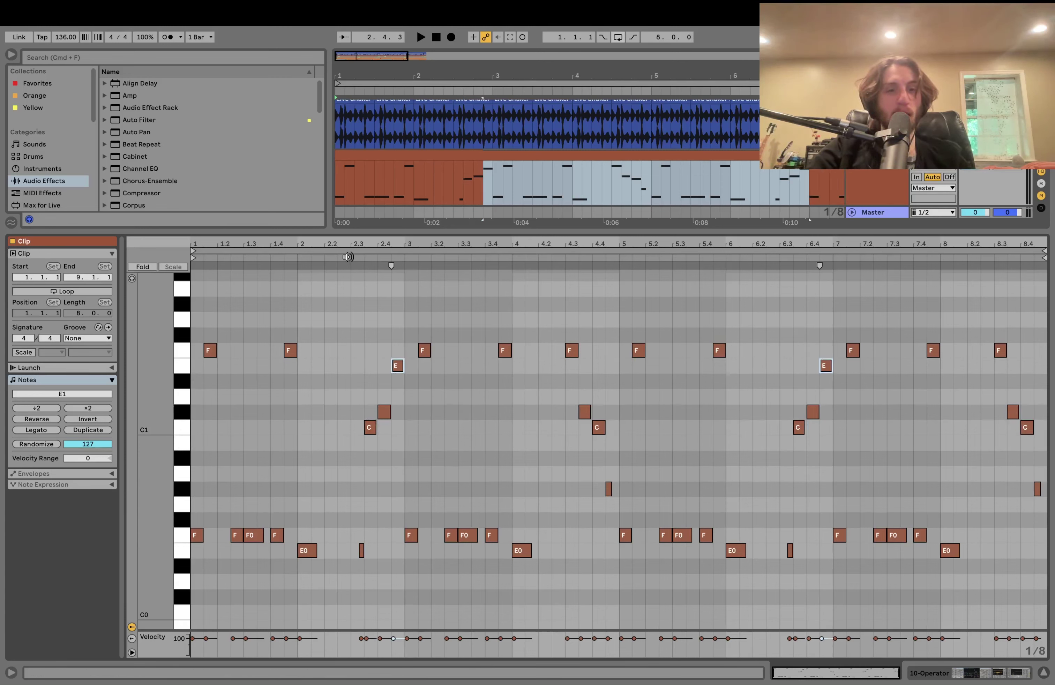
pyautogui.click(348, 257)
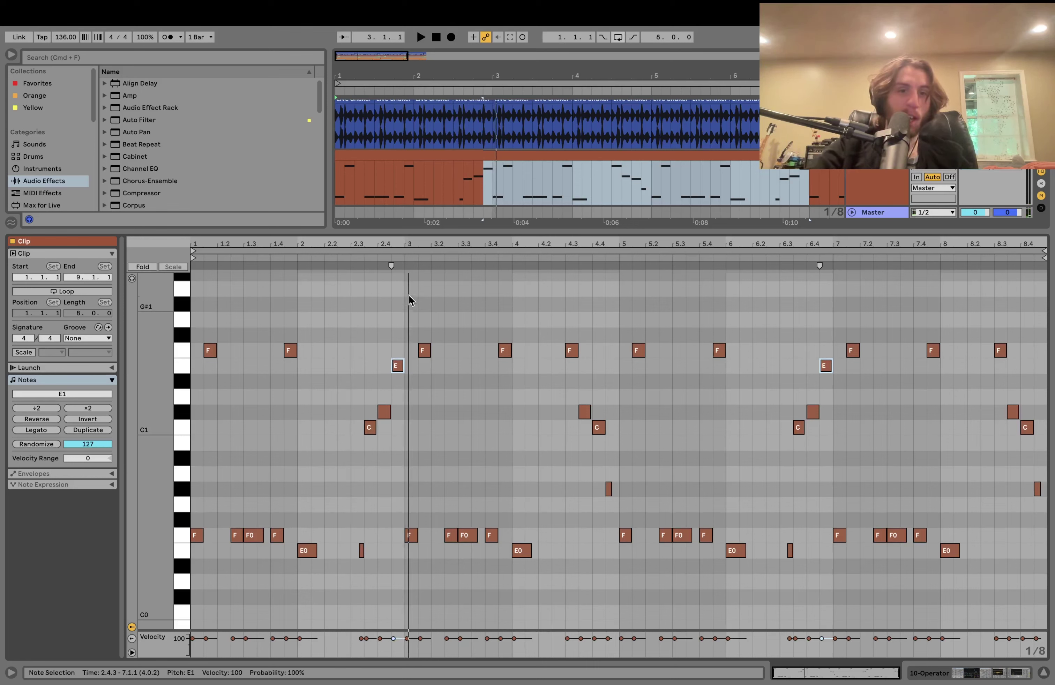
pyautogui.click(354, 258)
pyautogui.press('space')
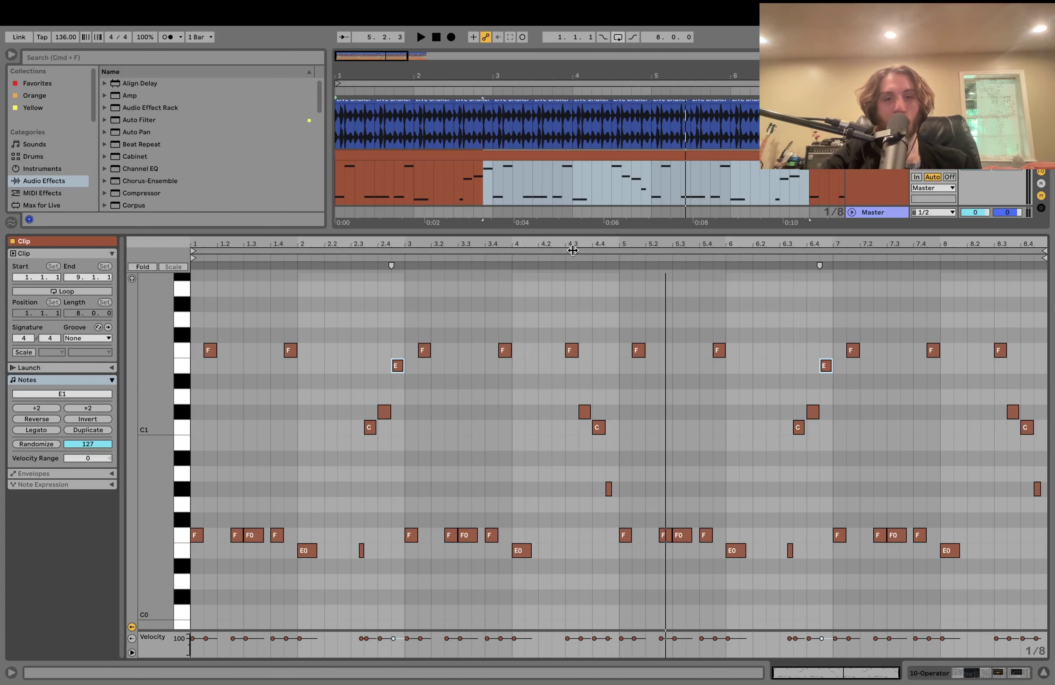
pyautogui.click(563, 256)
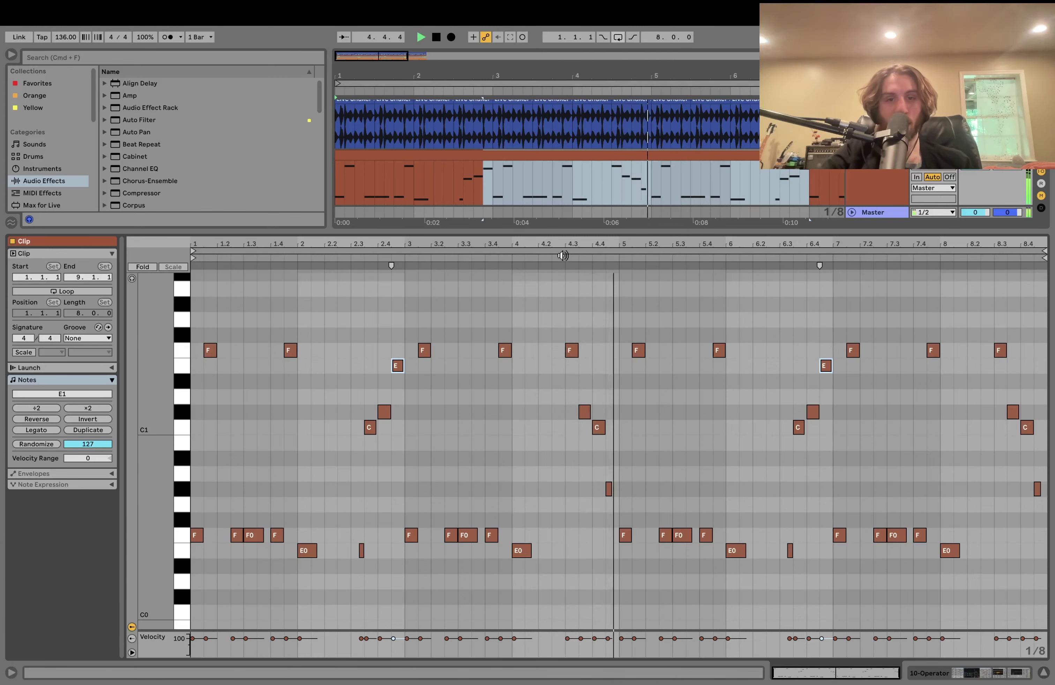
pyautogui.click(347, 255)
pyautogui.click(347, 258)
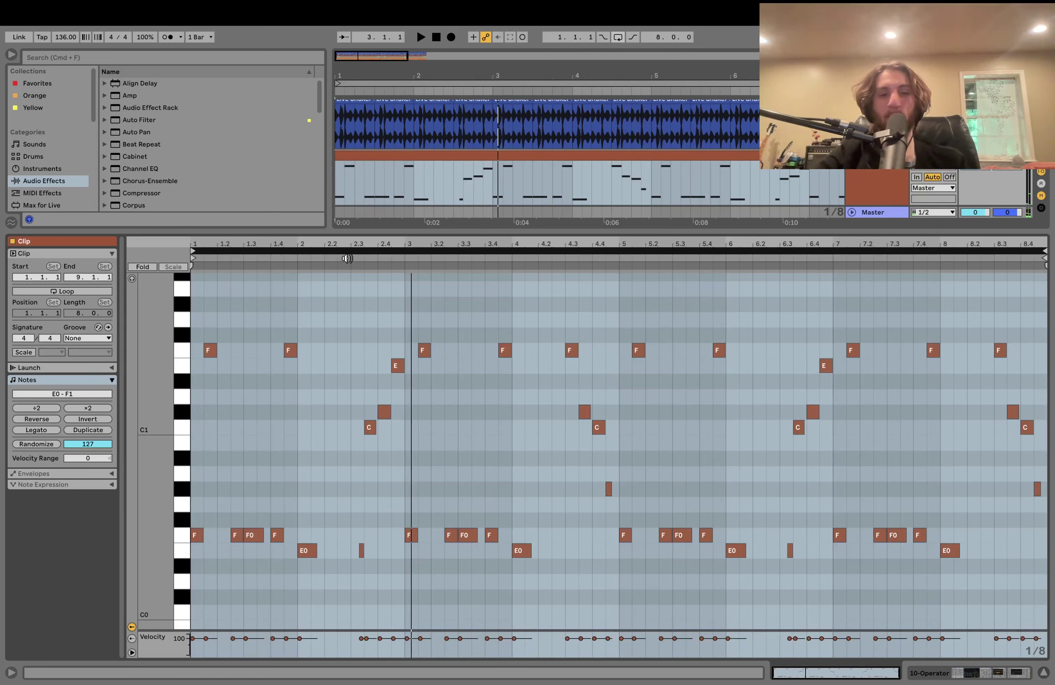
pyautogui.press('space')
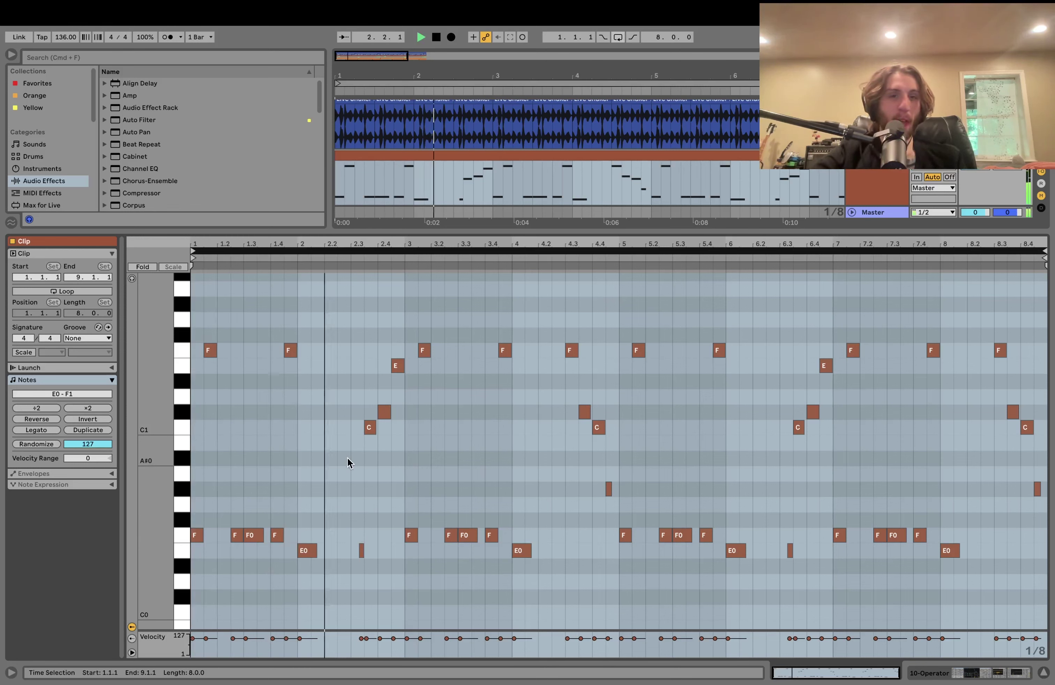
pyautogui.press('space')
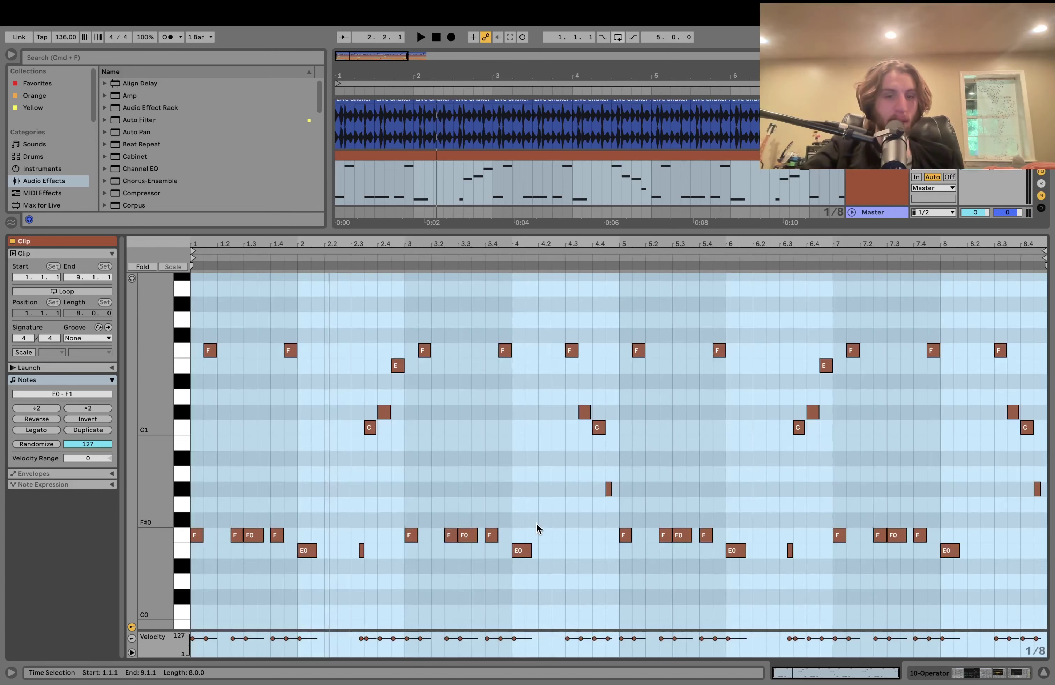
pyautogui.click(537, 523)
pyautogui.click(417, 493)
# Show the bass device chain and solo 10 Operator, 11 Analog and 12 Operator in turn.
pyautogui.press('space')
pyautogui.click(877, 171)
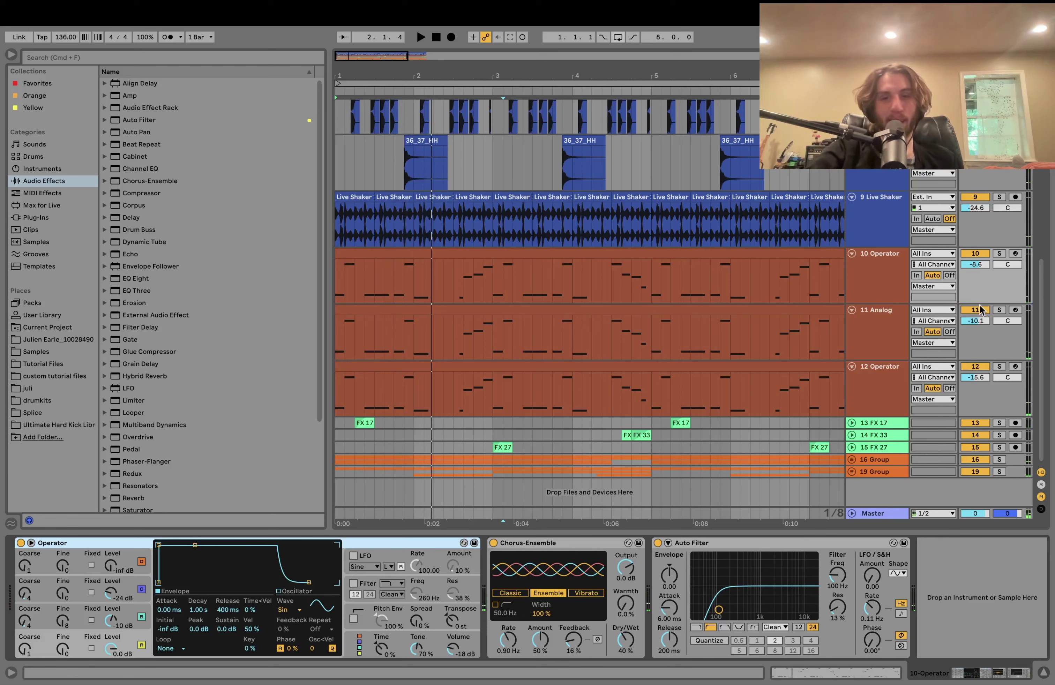
pyautogui.click(999, 255)
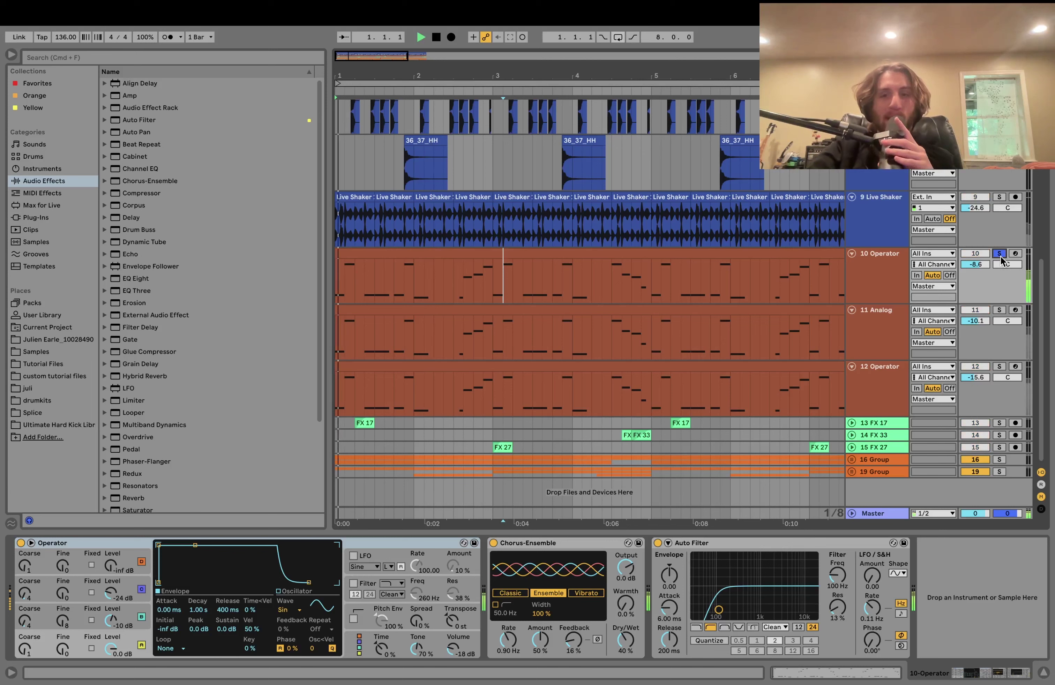
pyautogui.click(875, 275)
pyautogui.click(1000, 310)
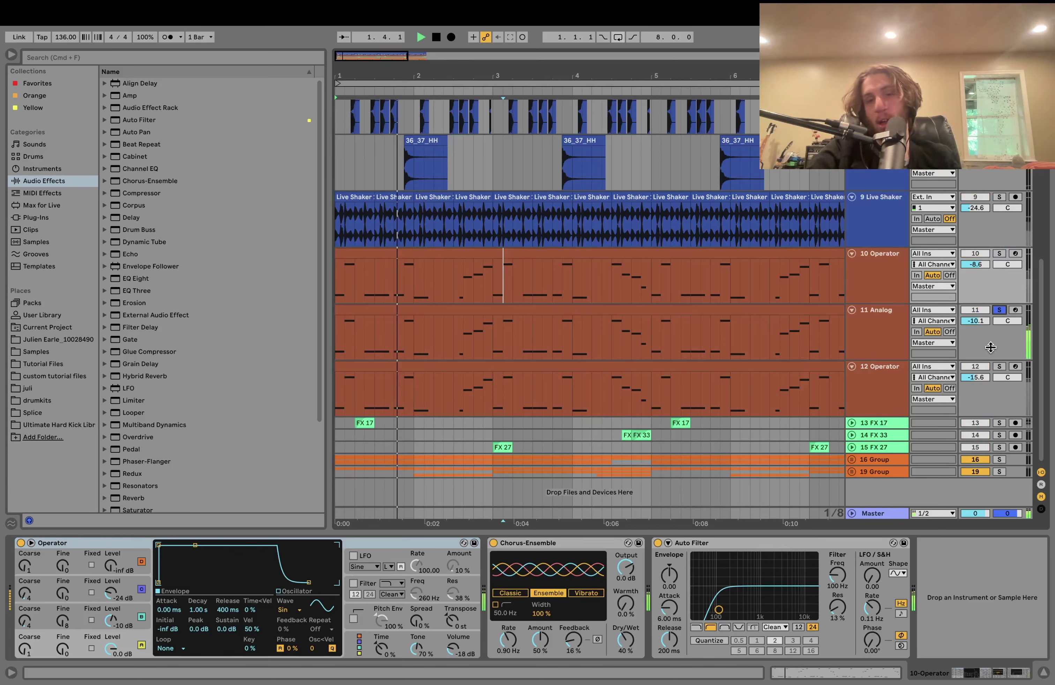
pyautogui.click(999, 366)
# Re-solo the 10 Operator track and select its bass clip at 2.2.1.
pyautogui.press('space')
pyautogui.press('space')
pyautogui.click(999, 254)
pyautogui.click(885, 276)
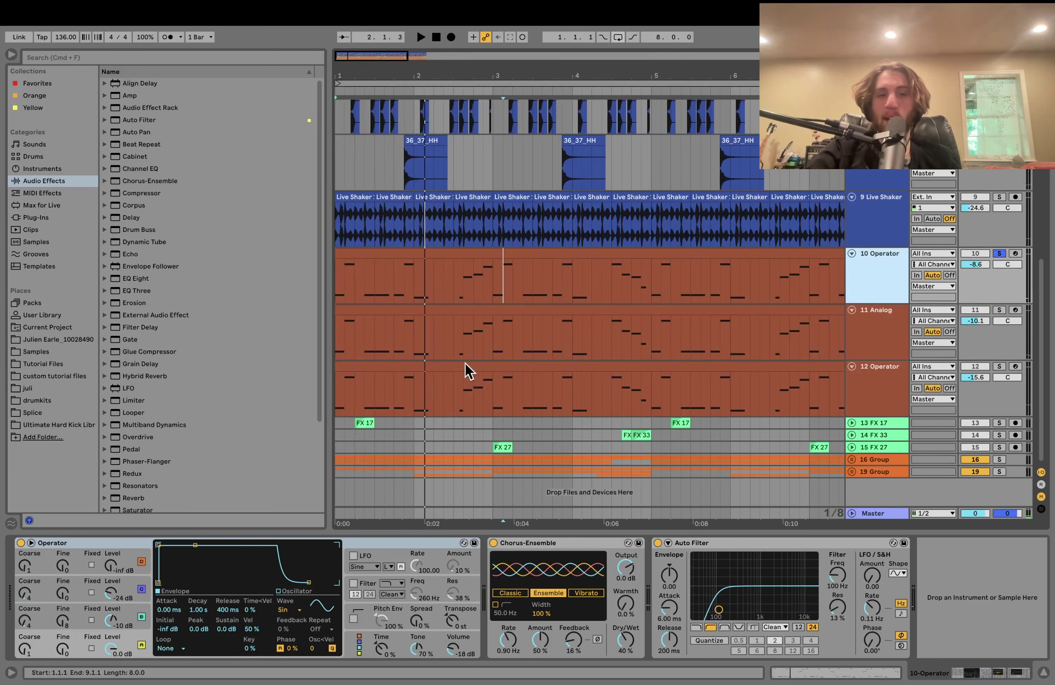
pyautogui.click(434, 259)
pyautogui.click(435, 256)
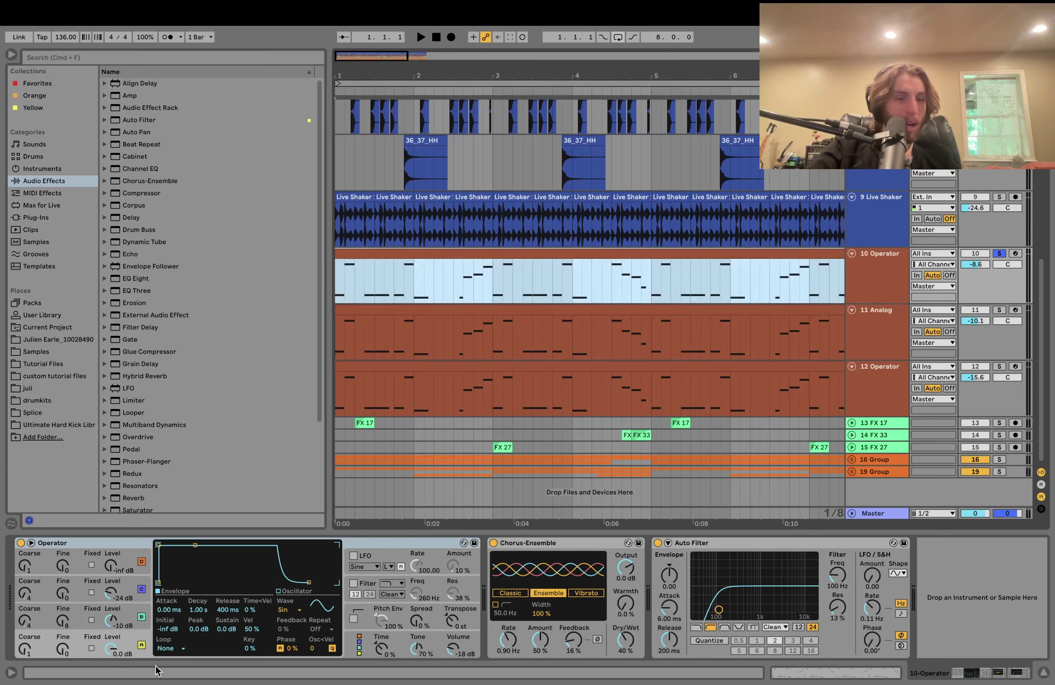
# Compare the envelopes of Operator's oscillators A, B and C, then start playback.
pyautogui.click(127, 619)
pyautogui.click(126, 597)
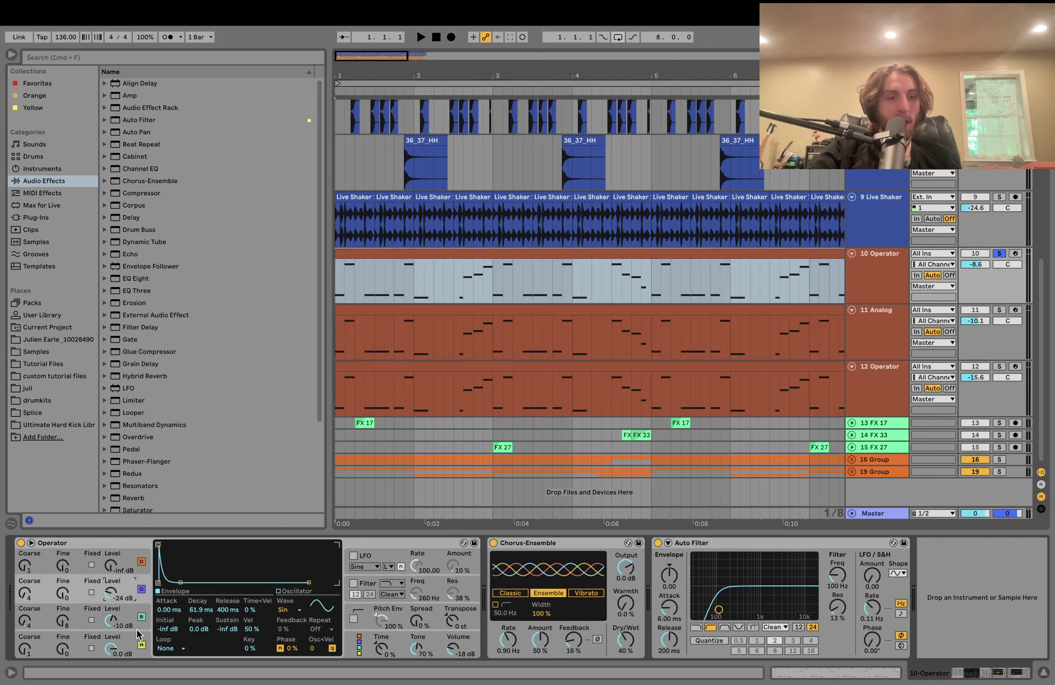
pyautogui.click(128, 616)
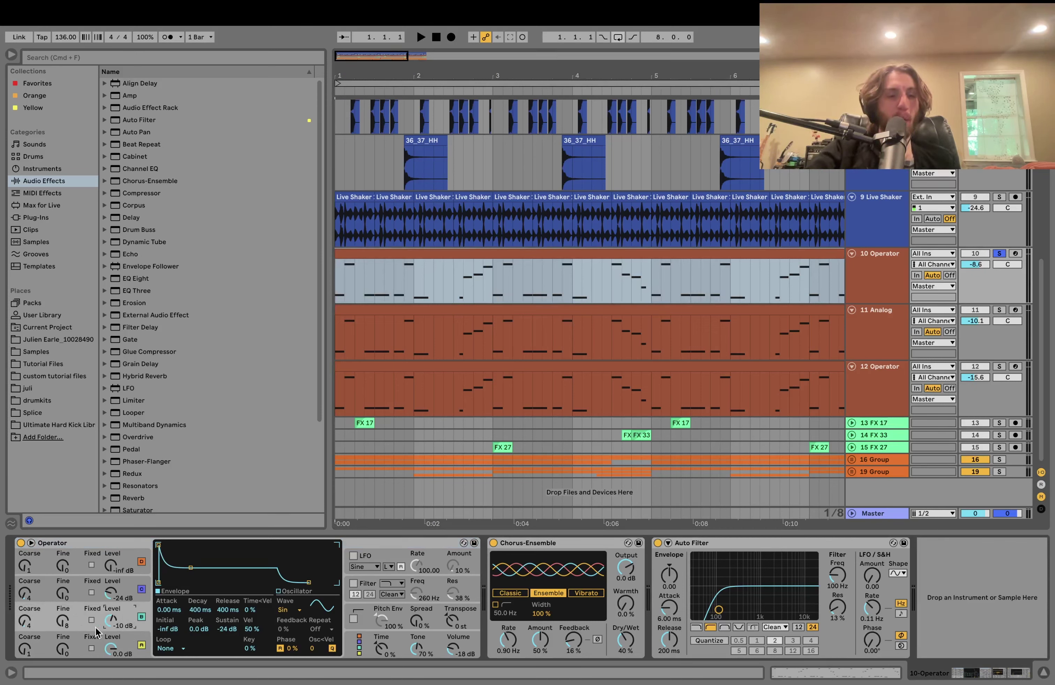
pyautogui.click(115, 639)
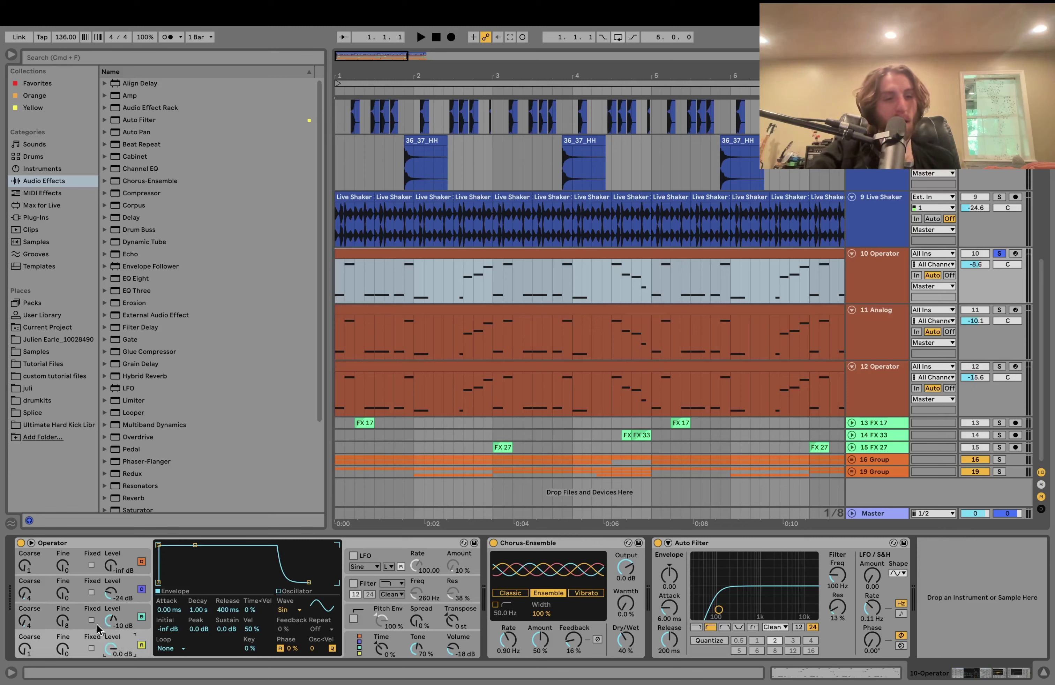
pyautogui.click(78, 625)
pyautogui.press('space')
# Audition the bass with oscillator C switched off, then switch oscillator C back on.
pyautogui.click(141, 589)
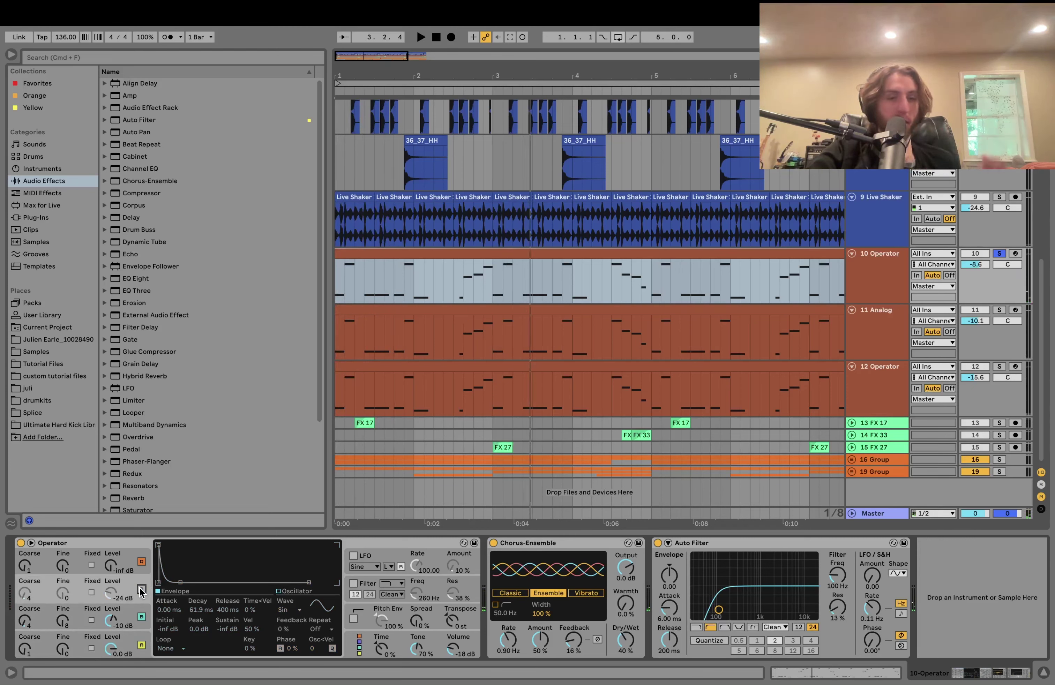
pyautogui.press('space')
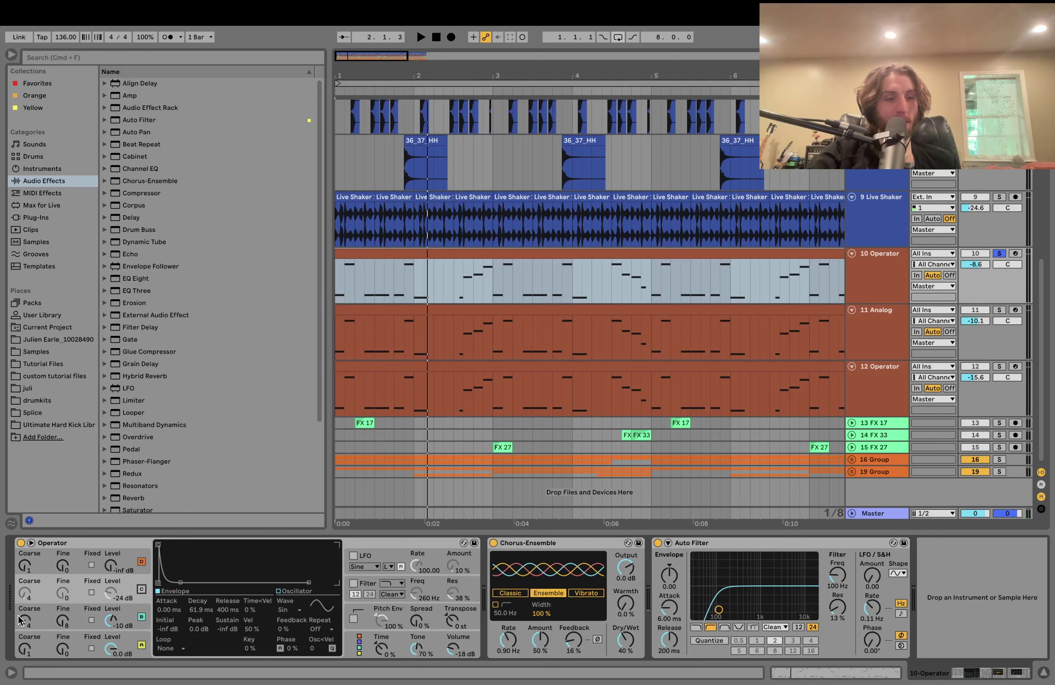
pyautogui.click(130, 619)
pyautogui.press('space')
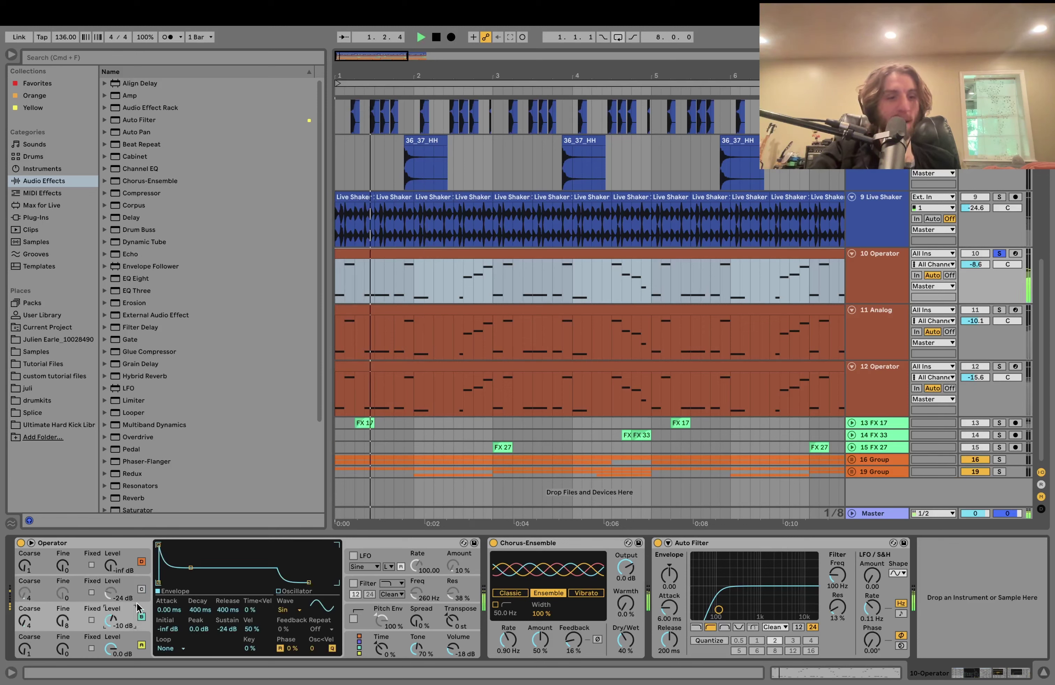
pyautogui.click(140, 592)
pyautogui.click(141, 591)
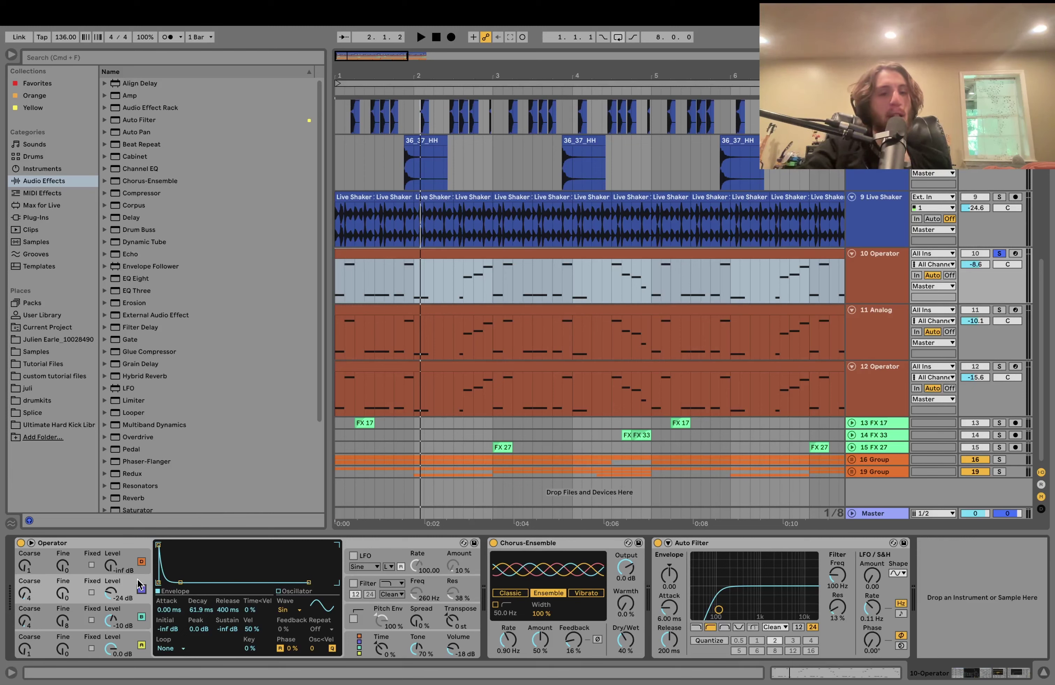
# Lower oscillator C's level to -24 dB and solo the 11 Analog track.
pyautogui.click(133, 615)
pyautogui.click(129, 594)
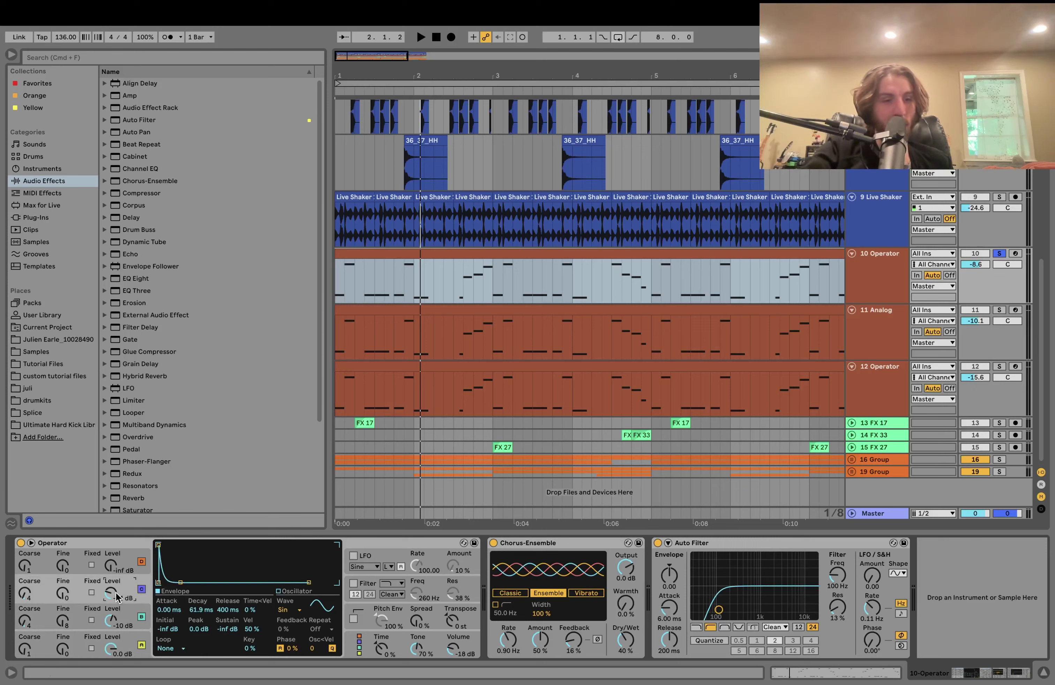
pyautogui.press('space')
pyautogui.moveTo(115, 596); pyautogui.dragTo(115, 607)
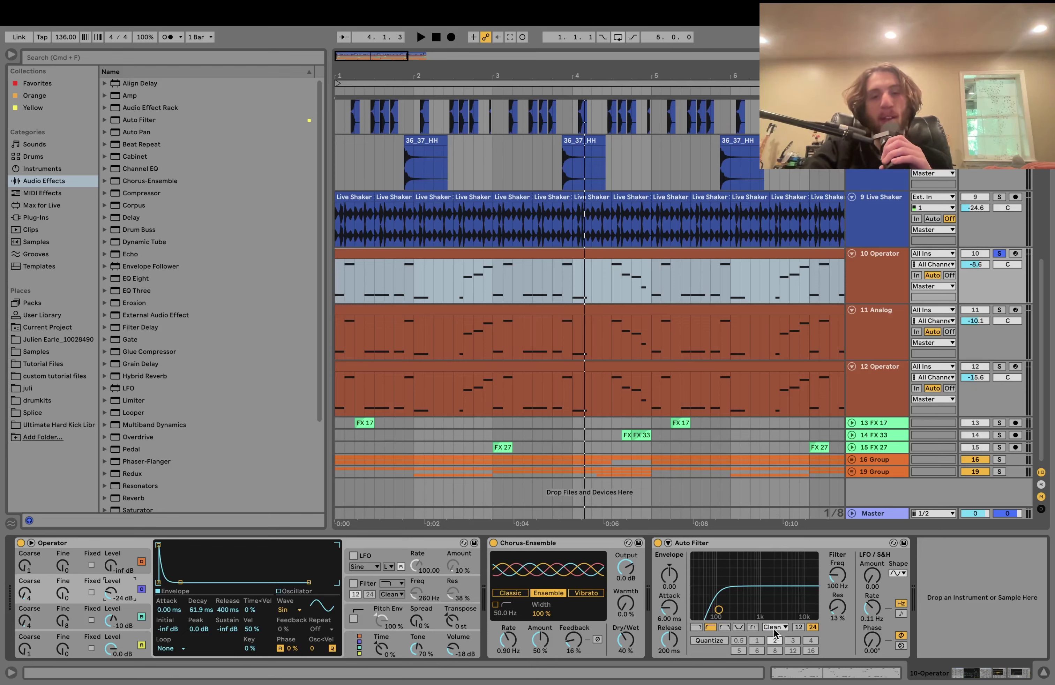
pyautogui.click(998, 310)
# Solo the 12 Operator and 10 Operator bass tracks and play them from the start.
pyautogui.click(889, 327)
pyautogui.click(999, 367)
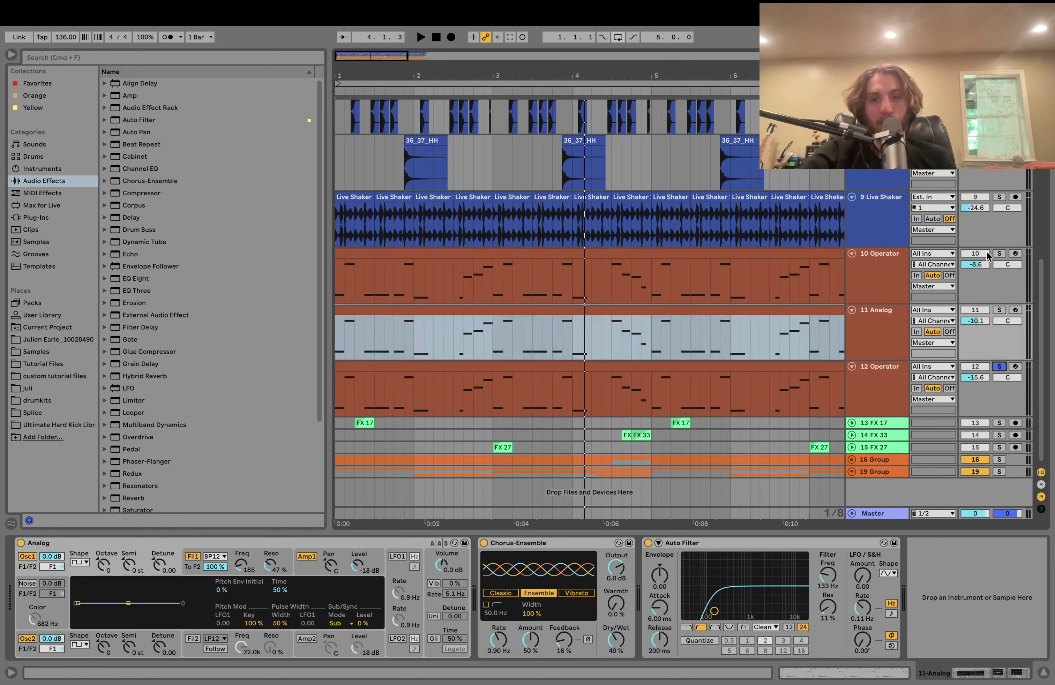
pyautogui.click(999, 253)
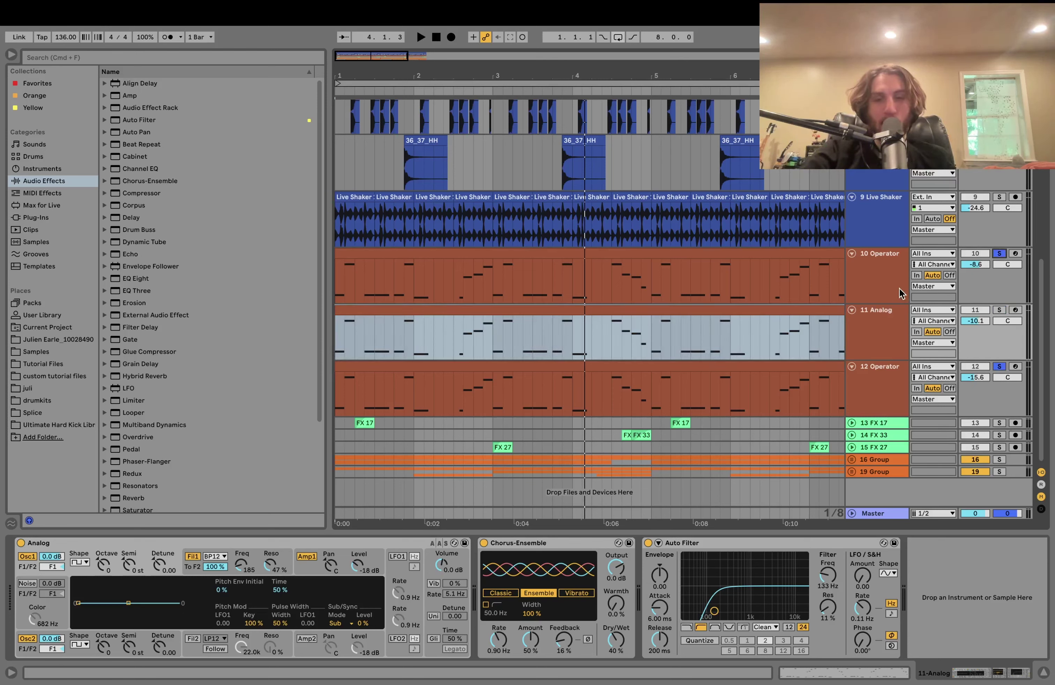
pyautogui.press('space')
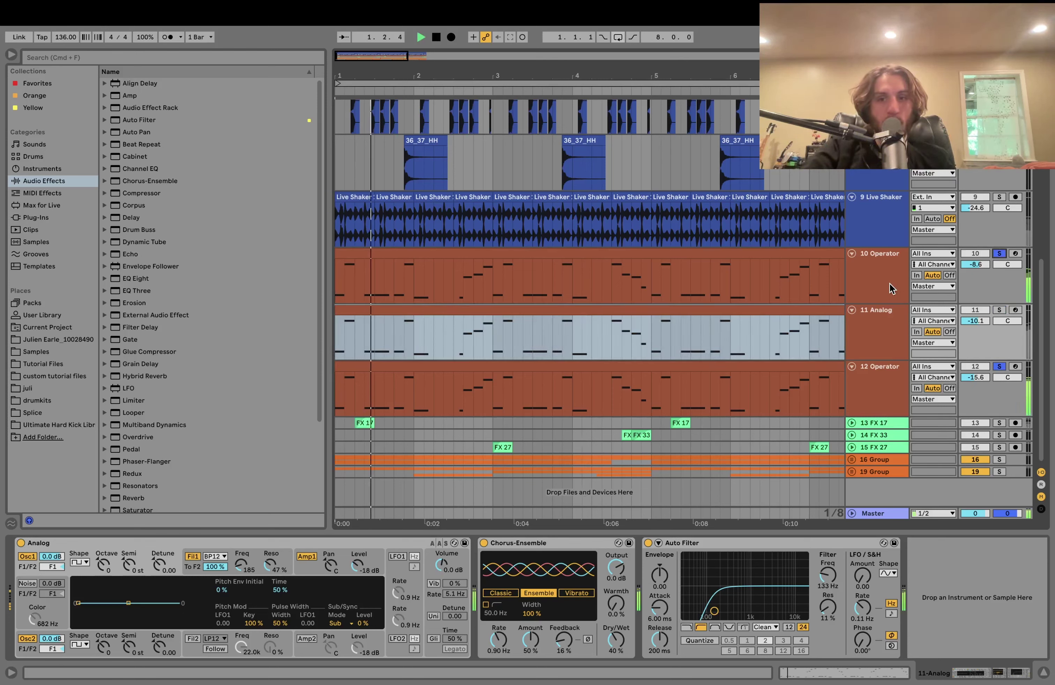
pyautogui.press('space')
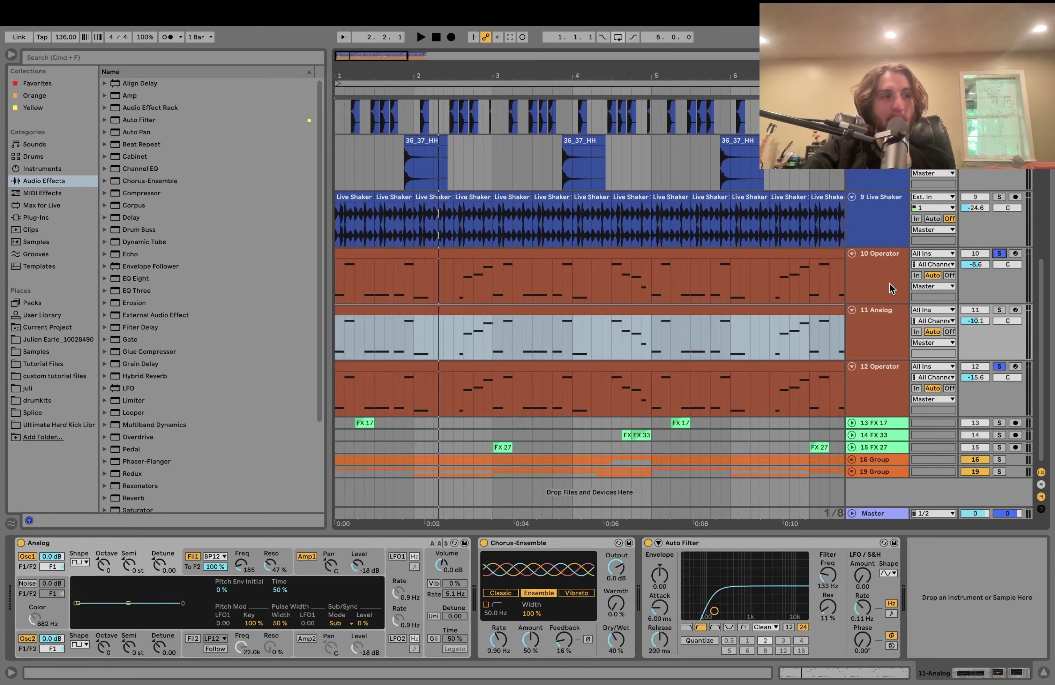
pyautogui.press('space')
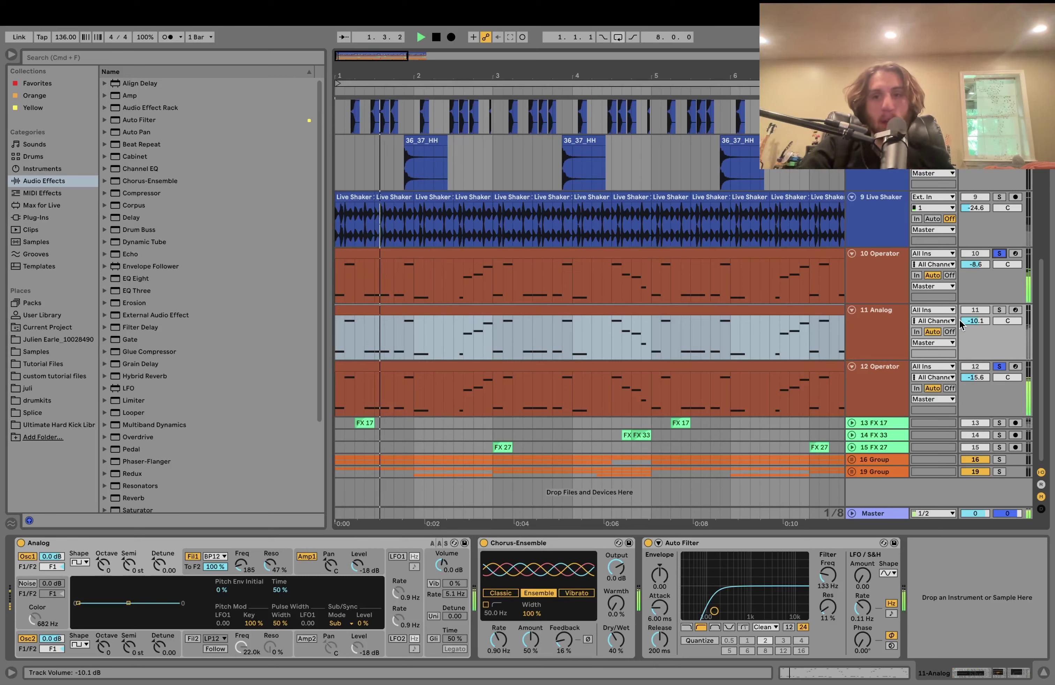
pyautogui.press('space')
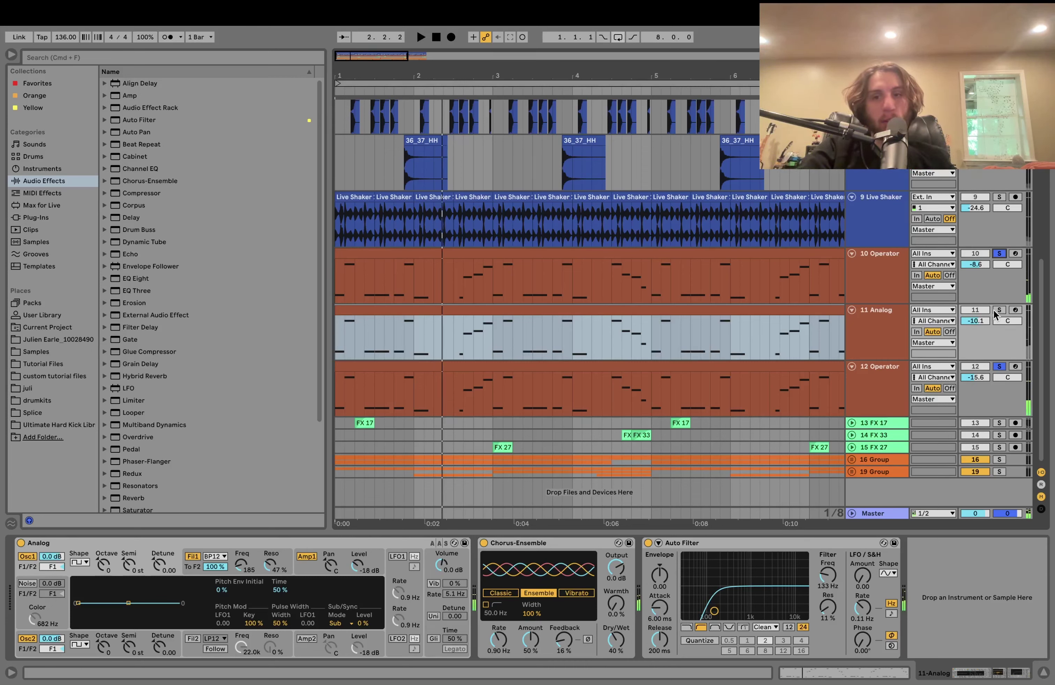
# Audition the 11 Analog bass soloed, then alongside the 10 Operator track.
pyautogui.click(998, 310)
pyautogui.press('space')
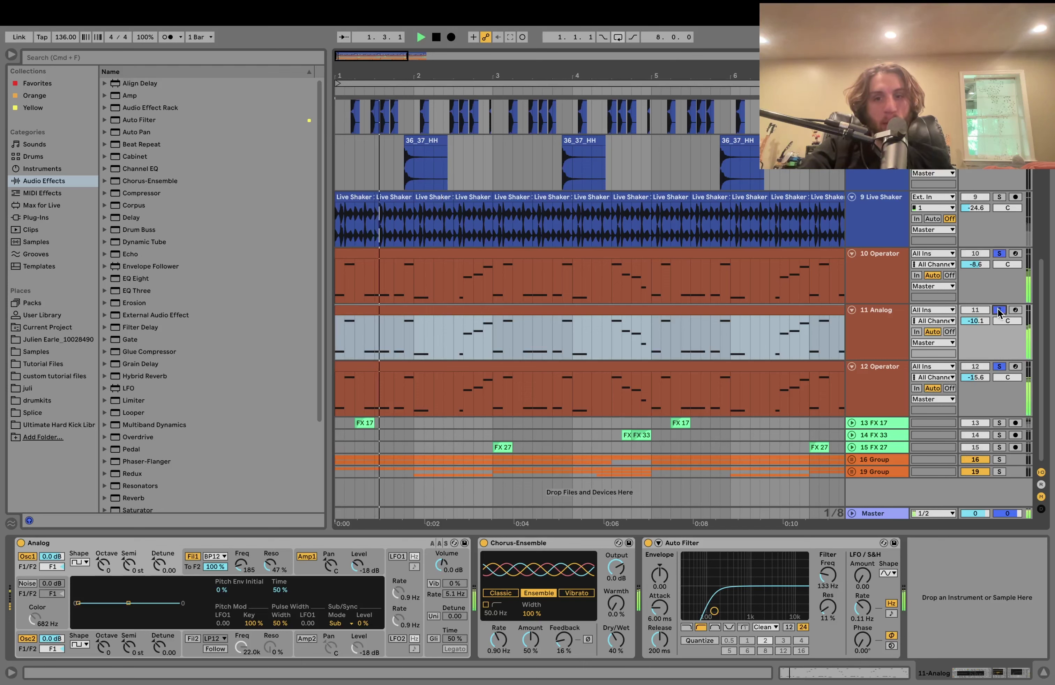
pyautogui.click(881, 338)
pyautogui.press('space')
pyautogui.click(998, 310)
pyautogui.click(875, 341)
pyautogui.press('space')
pyautogui.press('space')
pyautogui.press('space')
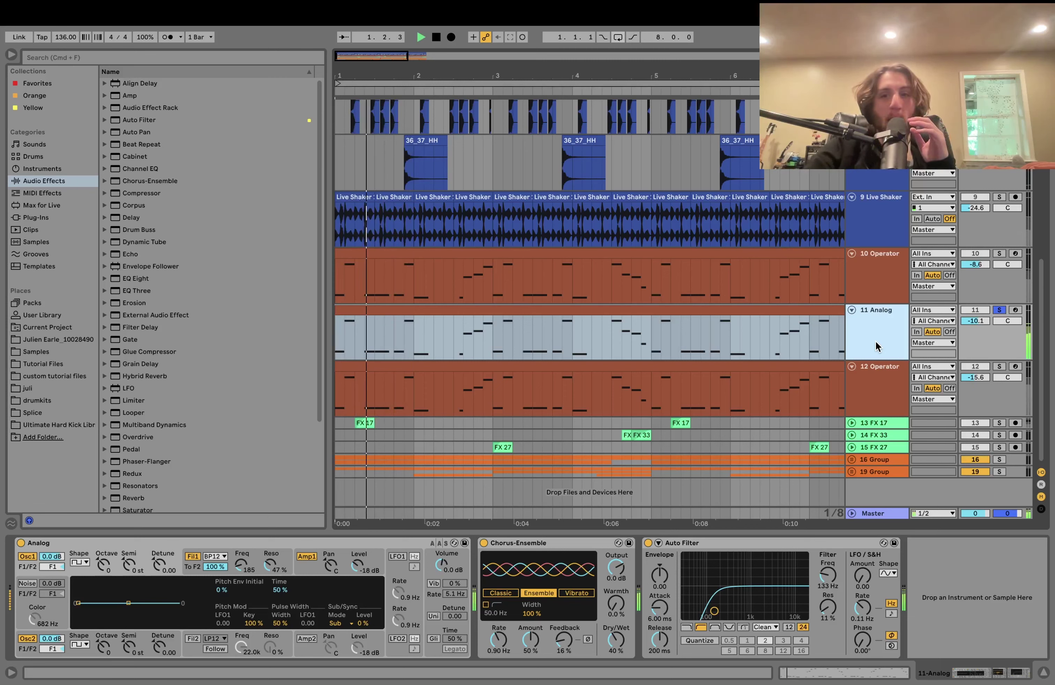
pyautogui.press('space')
pyautogui.click(999, 253)
pyautogui.press('space')
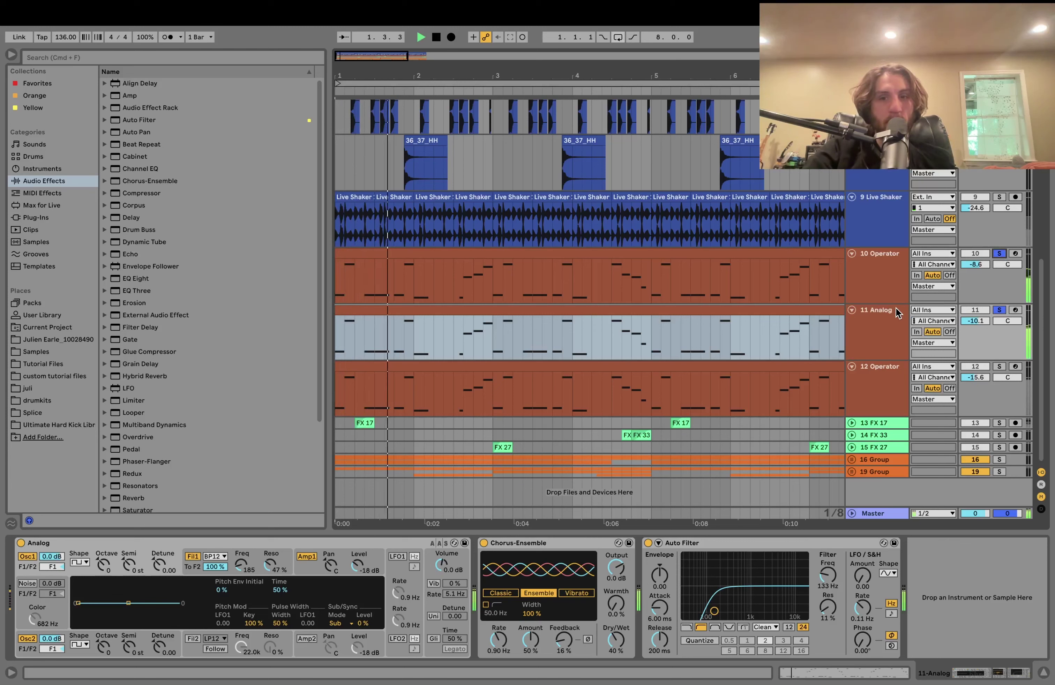
pyautogui.press('space')
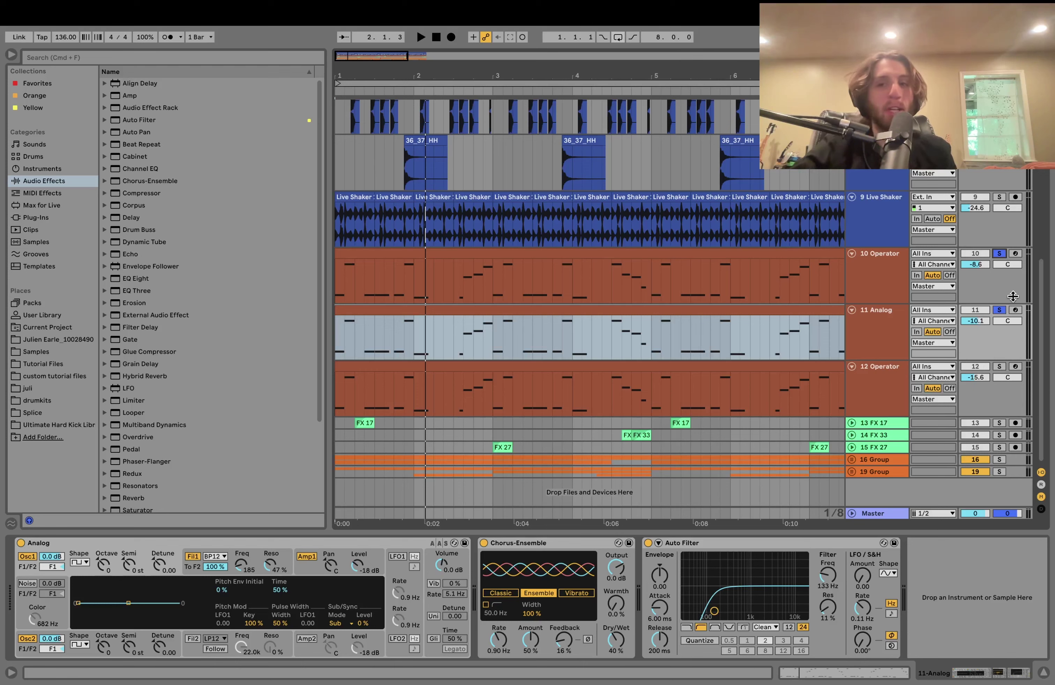
# Clear all solos and solo only the 12 Operator bass track.
pyautogui.click(999, 310)
pyautogui.click(999, 253)
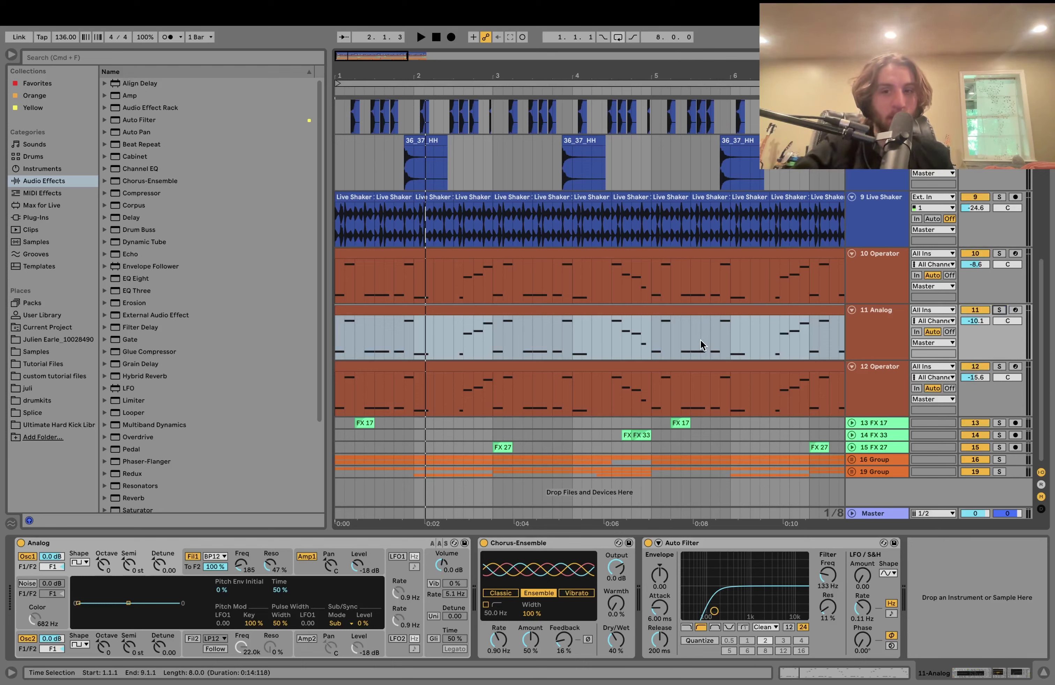
pyautogui.press('space')
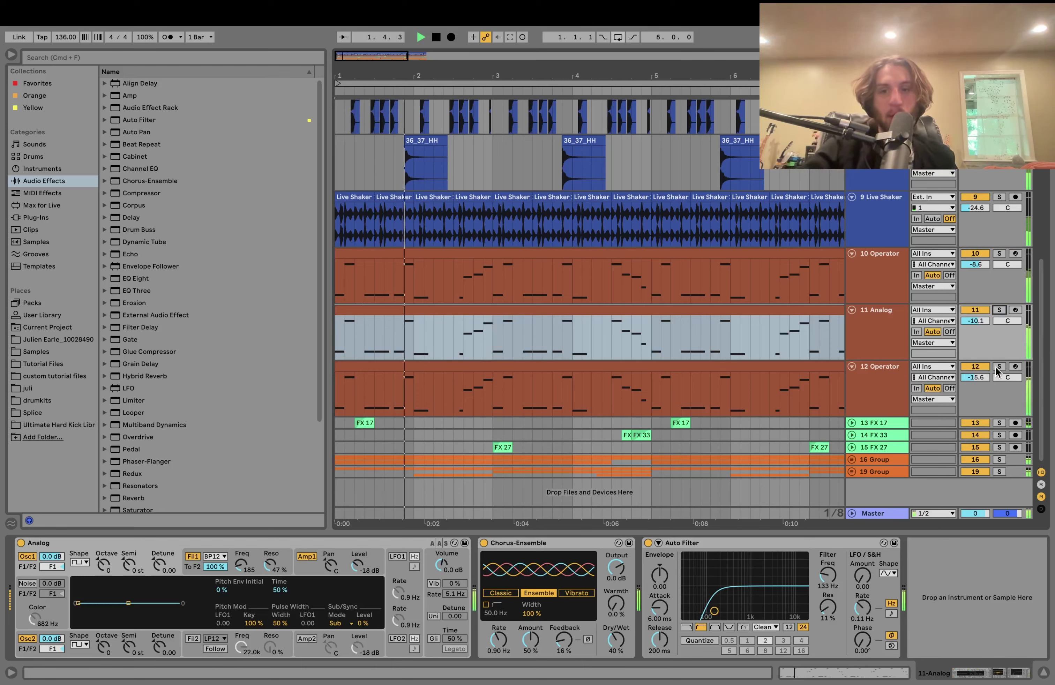
pyautogui.click(999, 366)
pyautogui.press('space')
# Show track 12's Operator and view its oscillator B, global and filter envelope displays during playback.
pyautogui.click(878, 395)
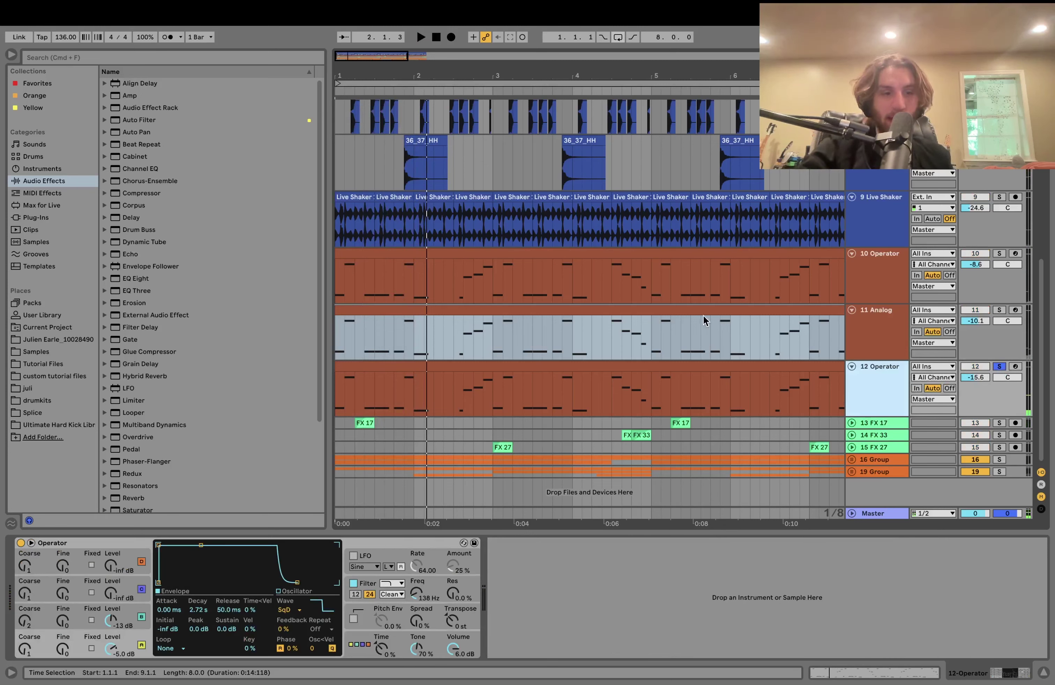
pyautogui.press('space')
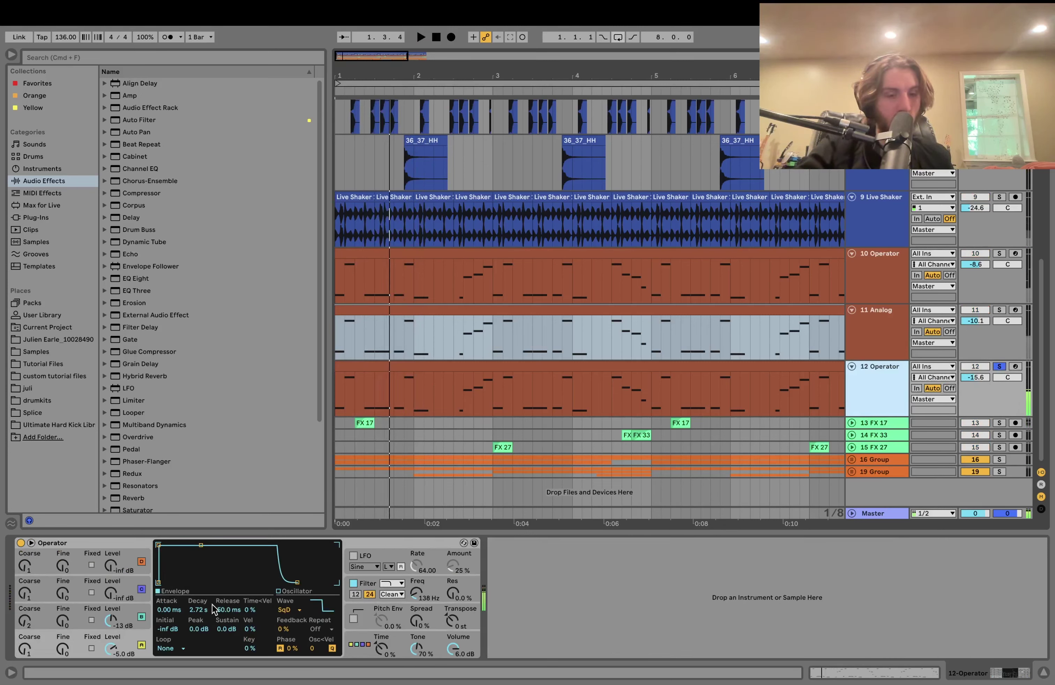
pyautogui.click(130, 615)
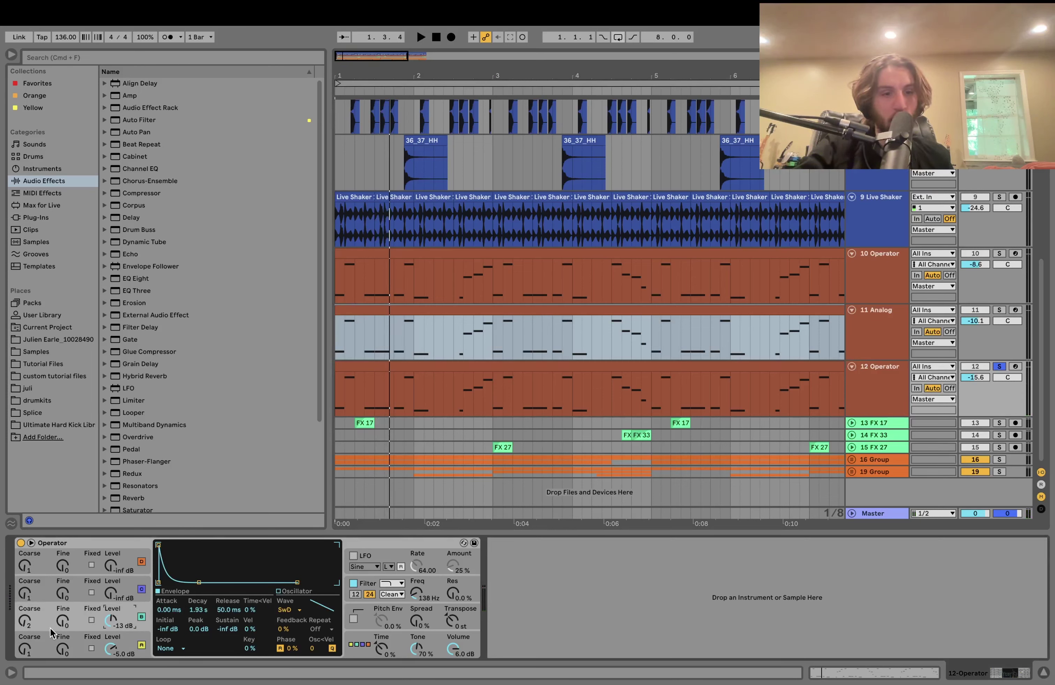
pyautogui.click(363, 645)
pyautogui.click(419, 590)
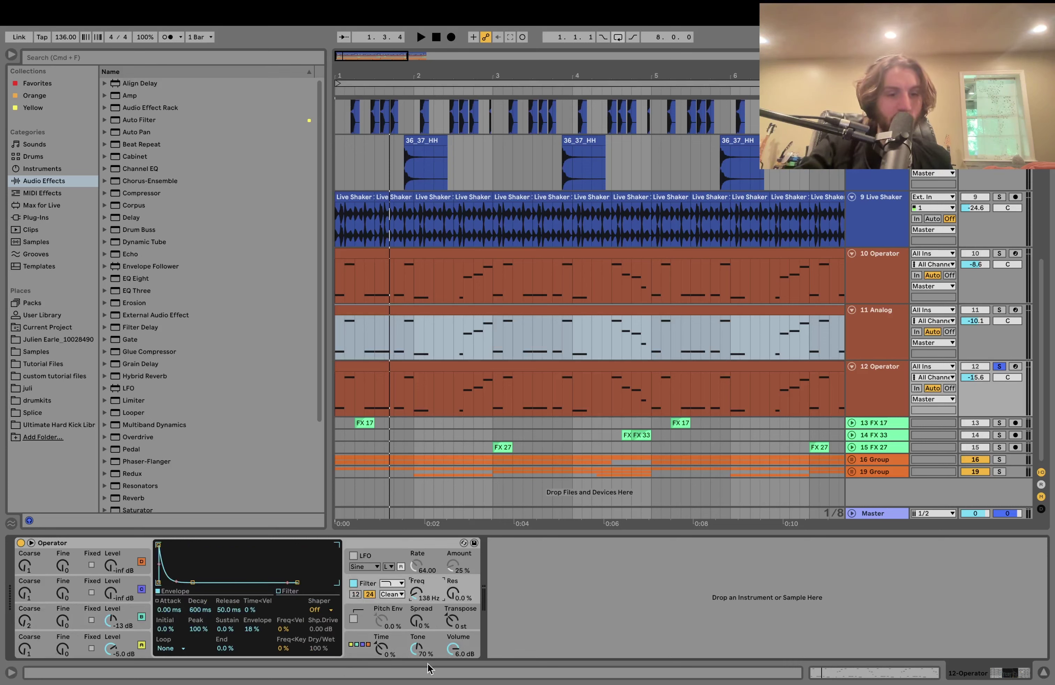
pyautogui.press('space')
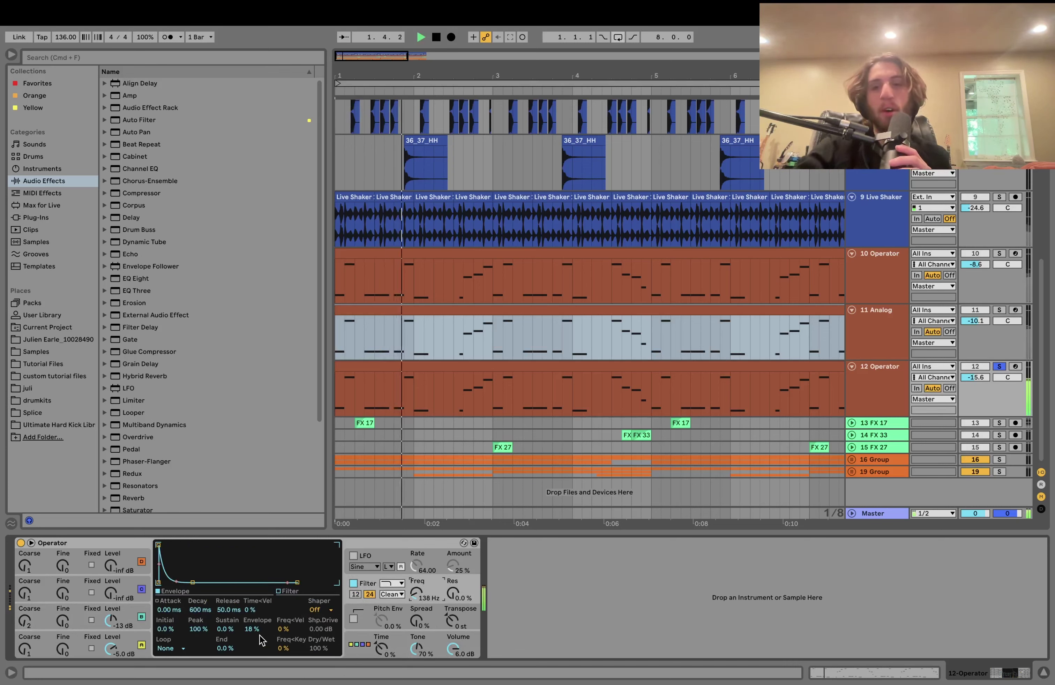
pyautogui.press('space')
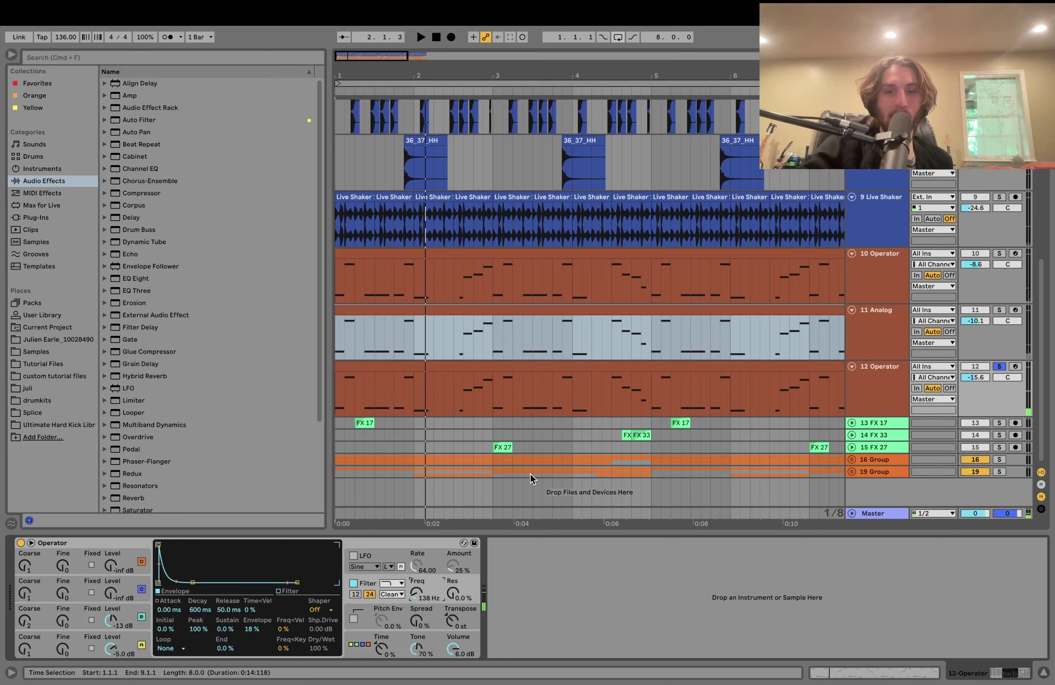
pyautogui.press('space')
# Toggle solo on the FX tracks 13–15 during playback, leaving them unsoloed.
pyautogui.click(503, 446)
pyautogui.press('space')
pyautogui.click(997, 435)
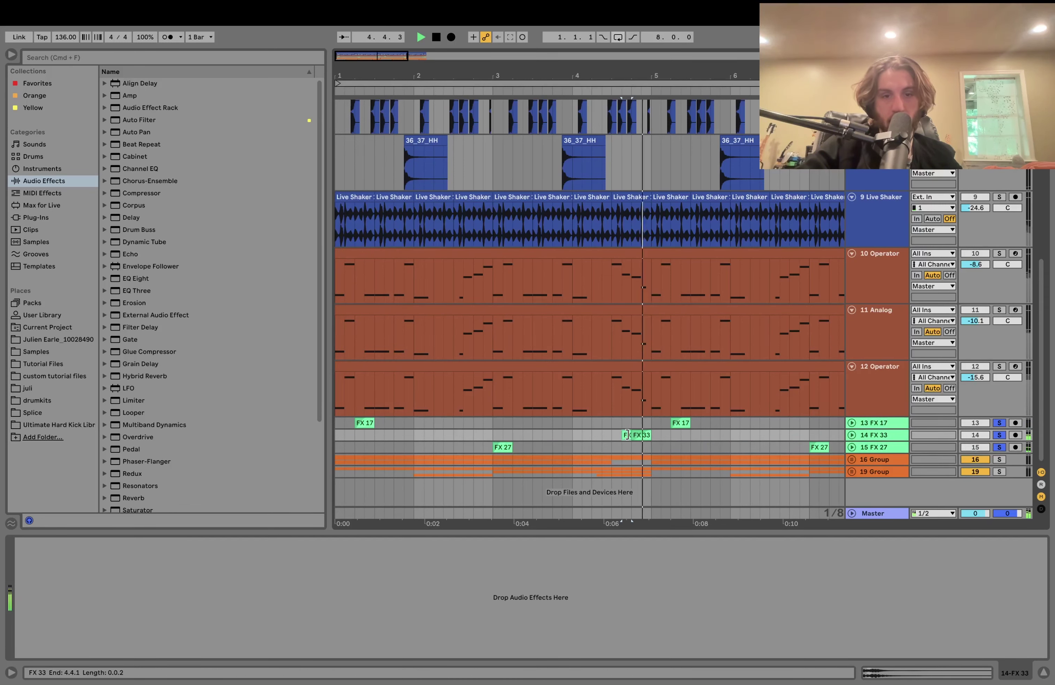
pyautogui.click(997, 435)
pyautogui.click(647, 431)
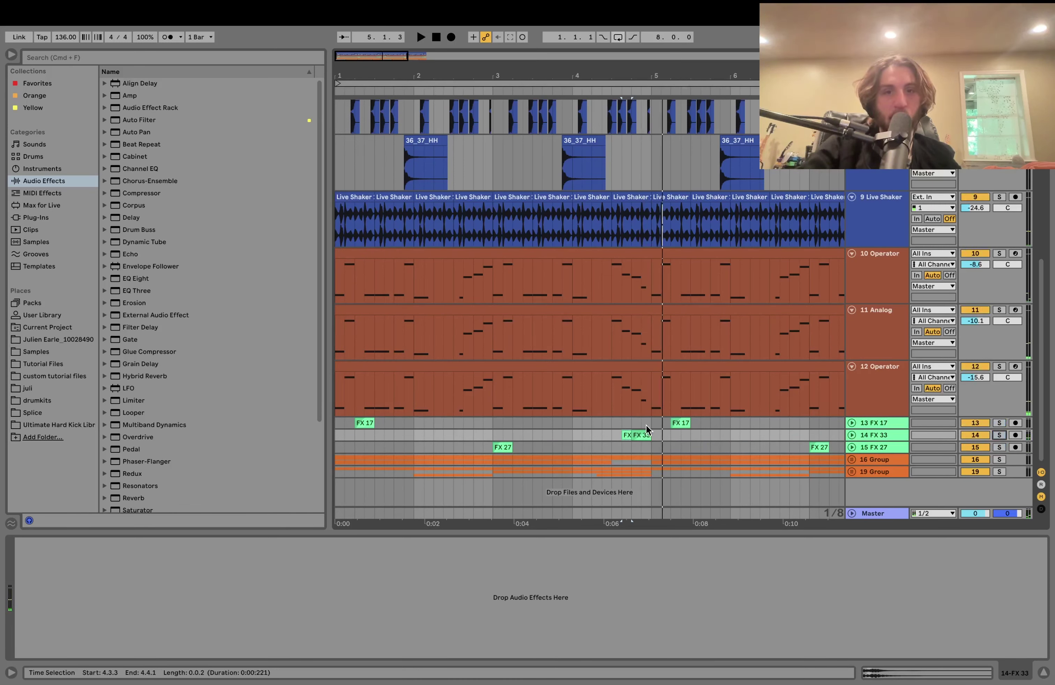
pyautogui.scroll(-5, 644, 432)
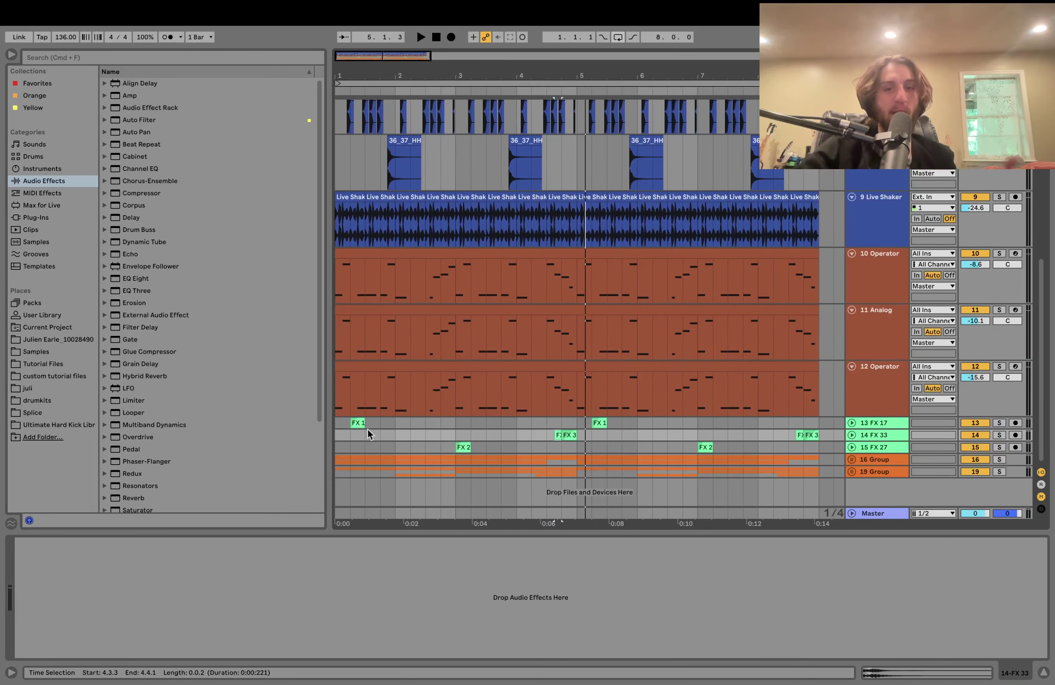
# Loop bars 1–9 across the FX lanes, play the loop, and solo the 16 Group keys group.
pyautogui.click(339, 423)
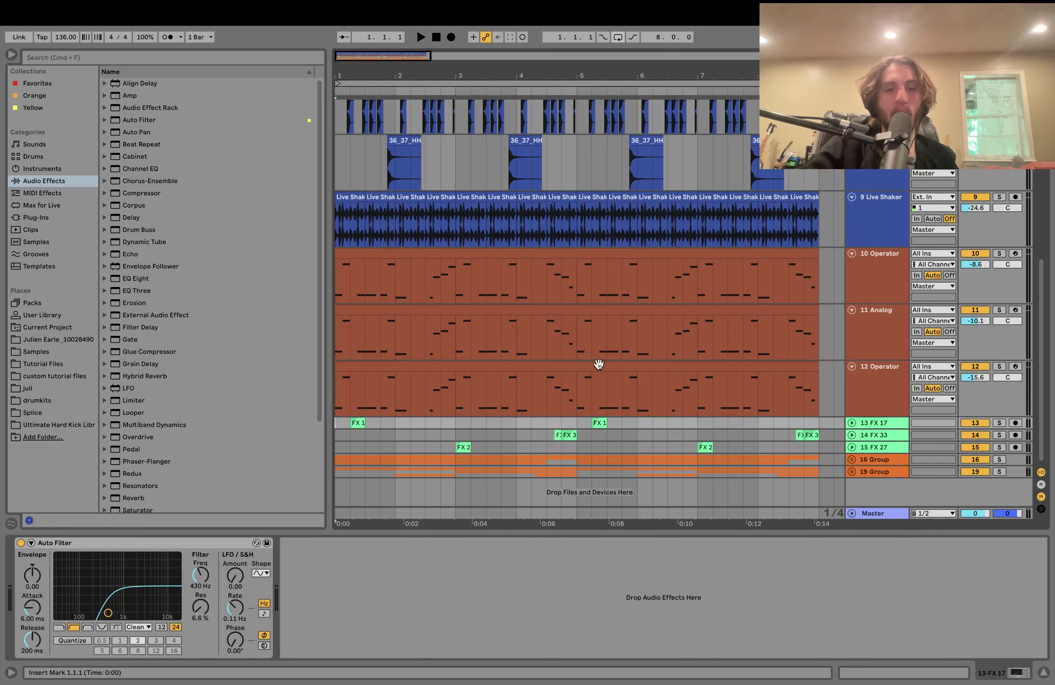
pyautogui.scroll(5, 607, 364)
pyautogui.scroll(-5, 640, 454)
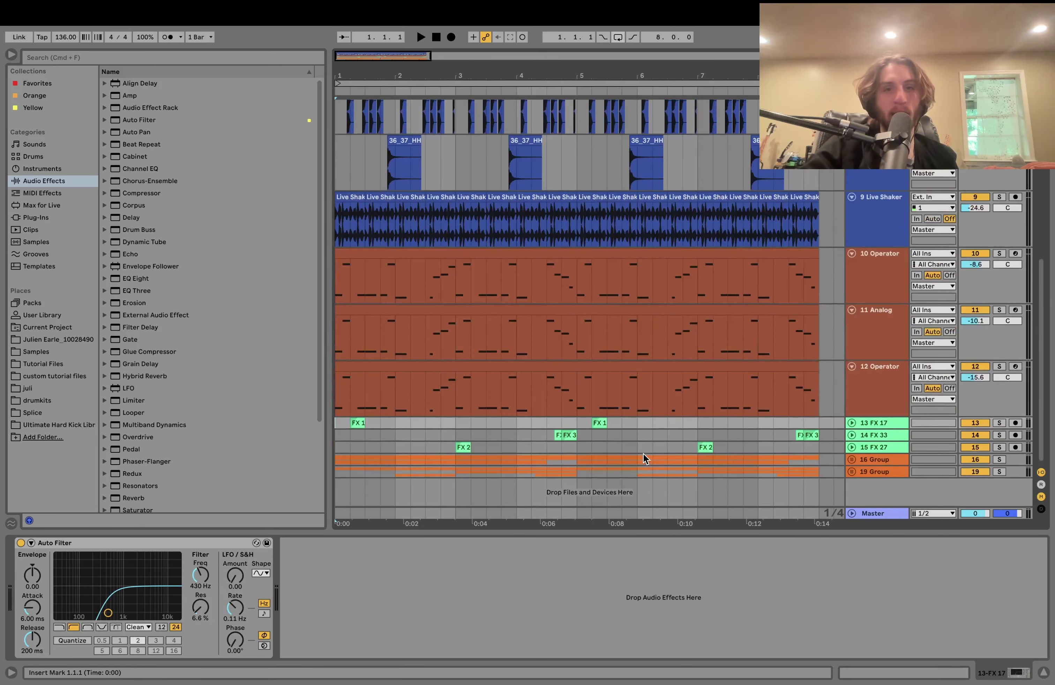
pyautogui.keyDown('shift'); pyautogui.click(818, 428); pyautogui.keyUp('shift')
pyautogui.keyDown('shift'); pyautogui.click(824, 433); pyautogui.keyUp('shift')
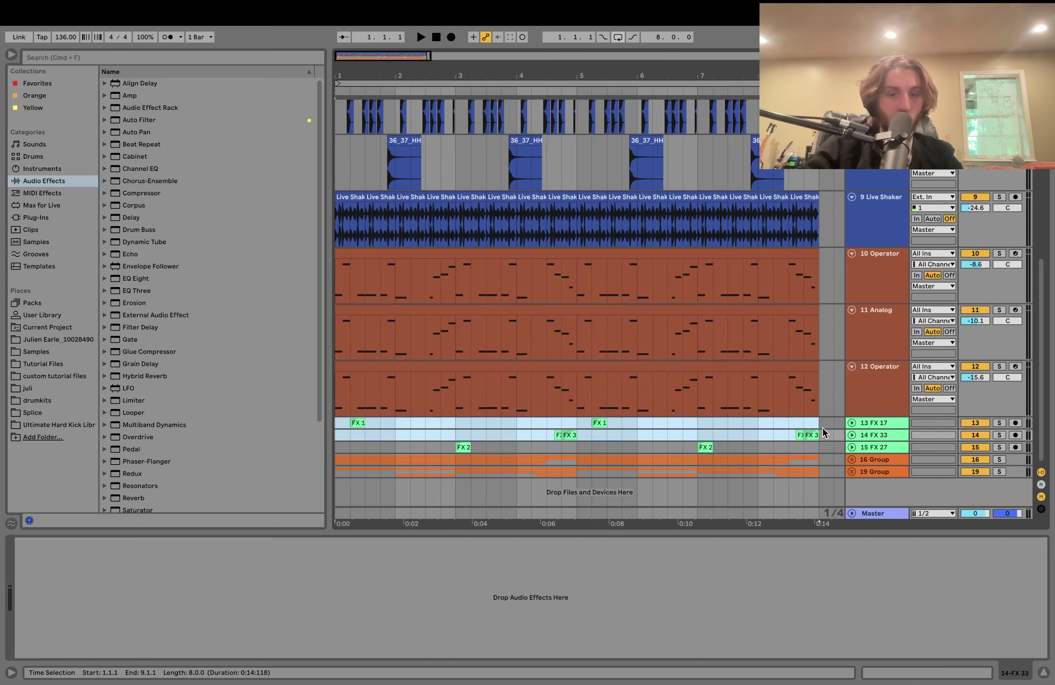
pyautogui.press('super+l')
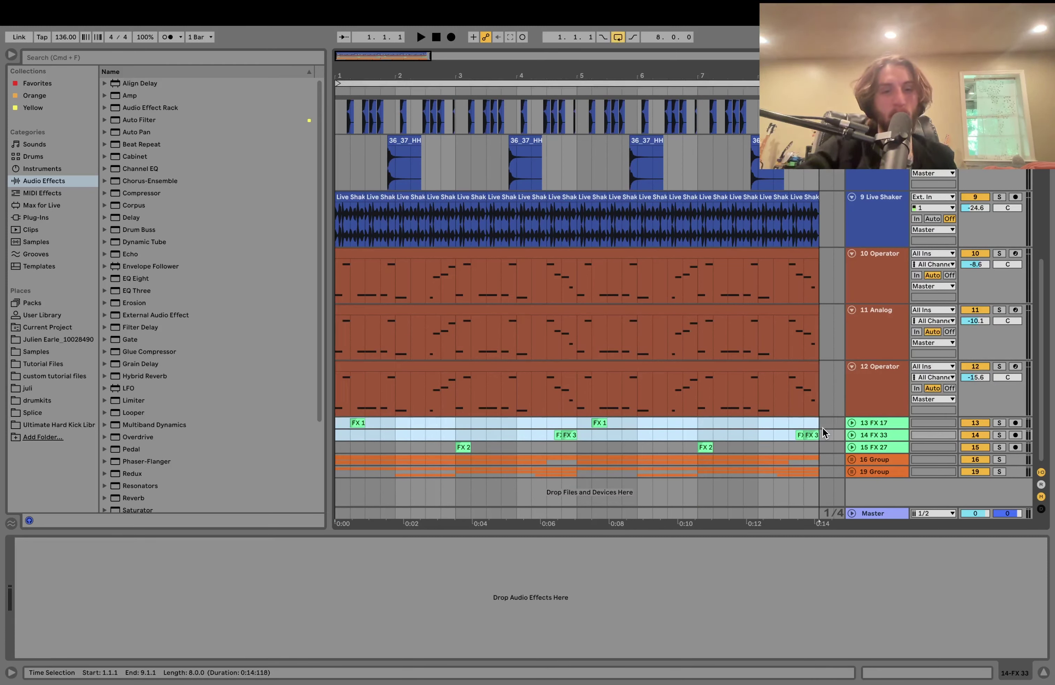
pyautogui.press('space')
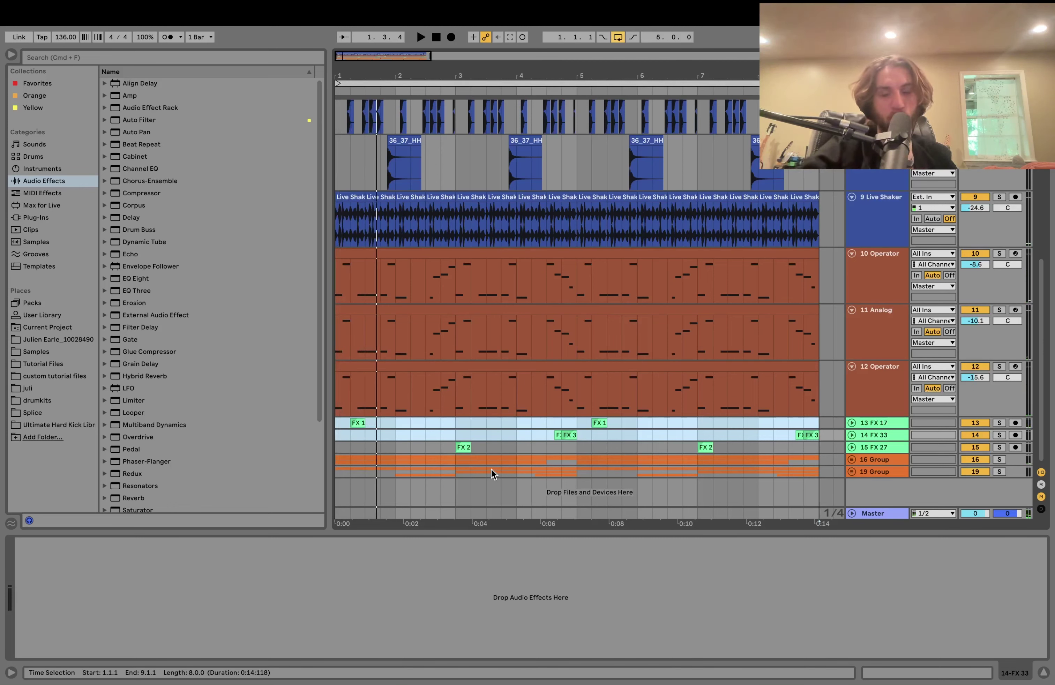
pyautogui.click(998, 460)
# Unfold 16 Group to reveal its E-Piano and Wurli tracks and start playback.
pyautogui.click(850, 462)
pyautogui.press('space')
pyautogui.scroll(-4, 733, 400)
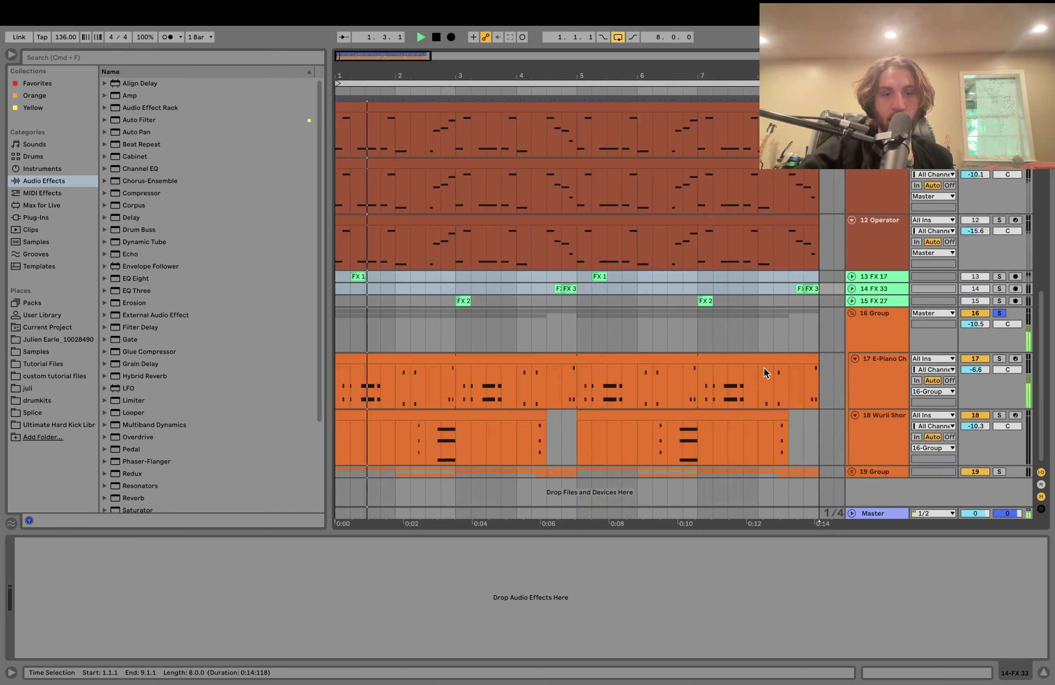
# Open the 17 E-Piano clip and select its chord notes in bars 1 and 2.
pyautogui.click(605, 359)
pyautogui.doubleClick(604, 359)
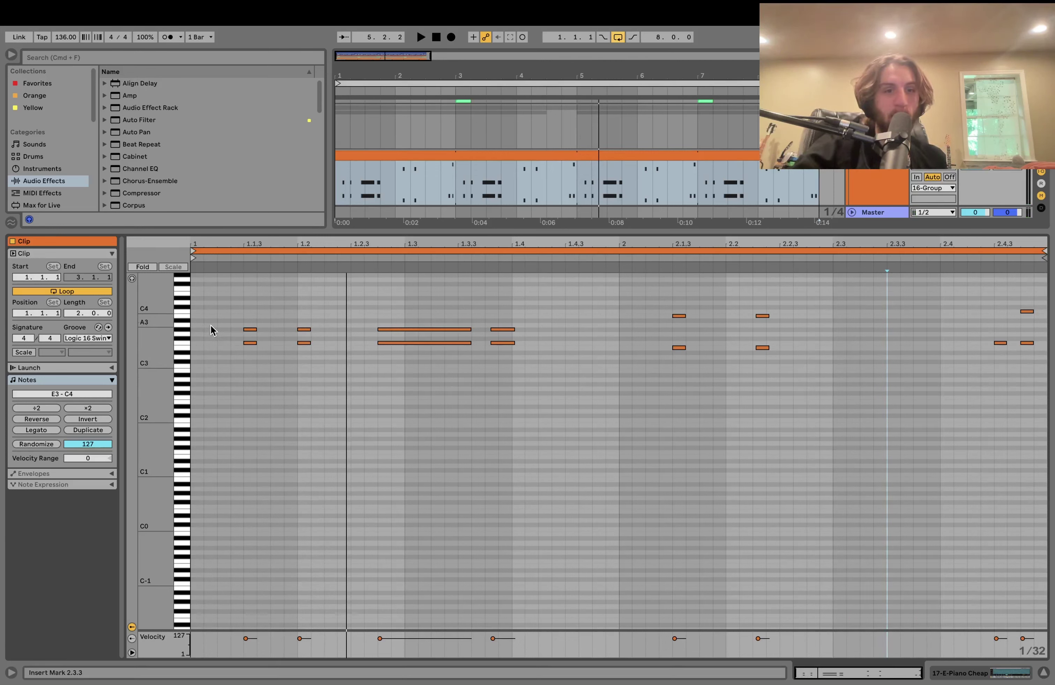
pyautogui.moveTo(249, 362); pyautogui.dragTo(541, 299)
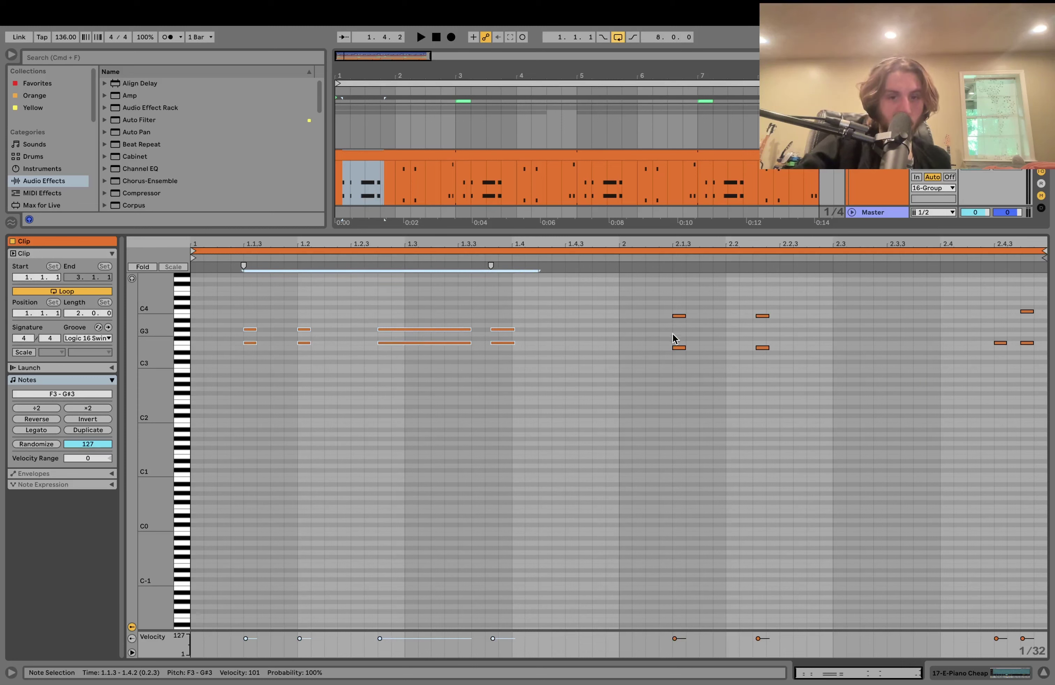
pyautogui.moveTo(665, 335); pyautogui.dragTo(832, 380)
pyautogui.moveTo(659, 325); pyautogui.dragTo(841, 291)
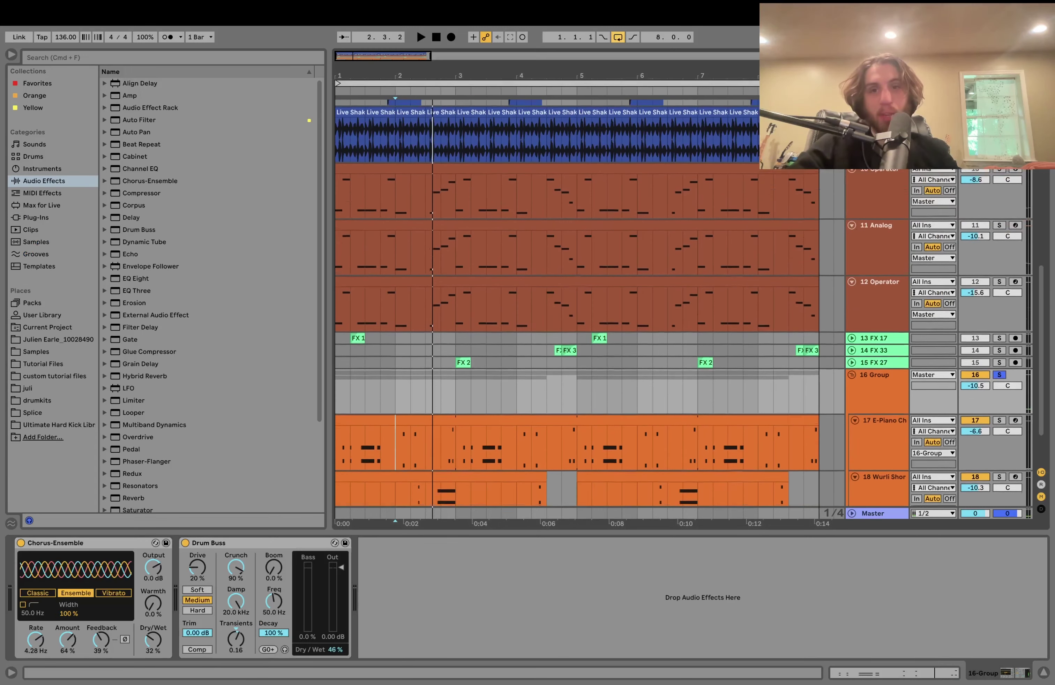
pyautogui.scroll(2, 985, 229)
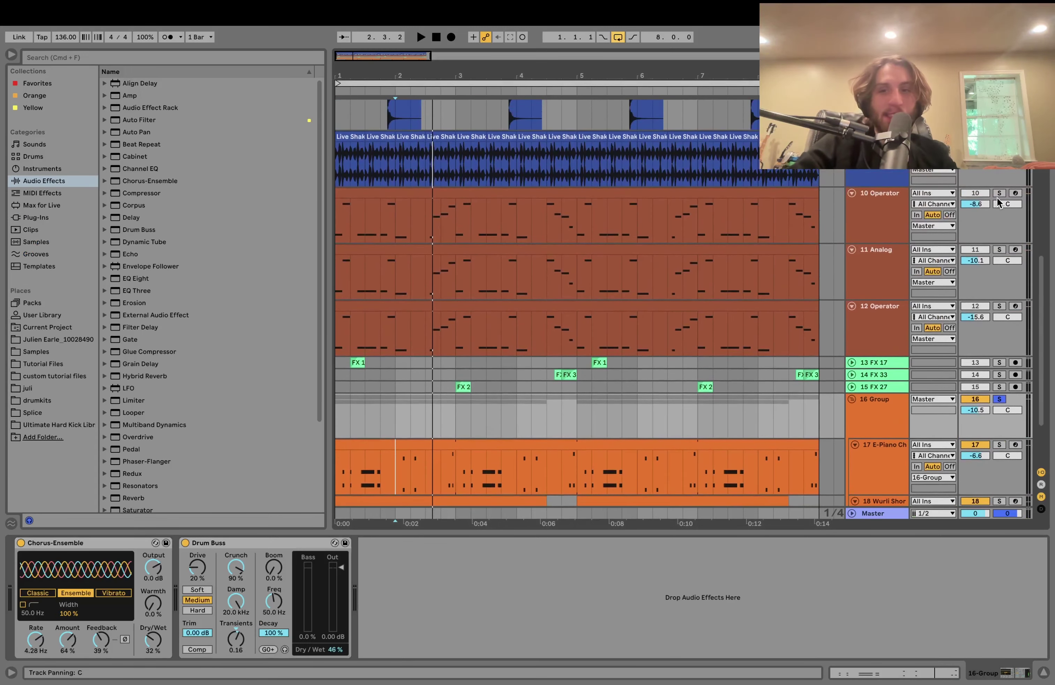
# Solo the 10 Operator track, select the E-Piano clip, stop playback, and scroll to track 18 Wurli.
pyautogui.click(998, 192)
pyautogui.click(495, 443)
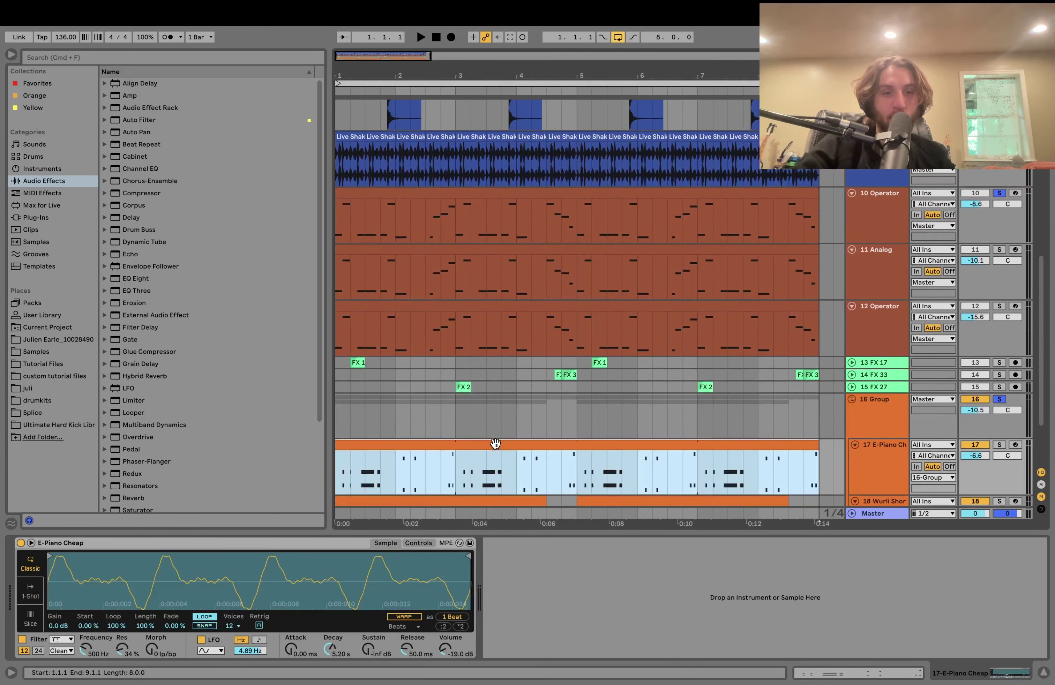
pyautogui.press('space')
pyautogui.scroll(-1, 495, 443)
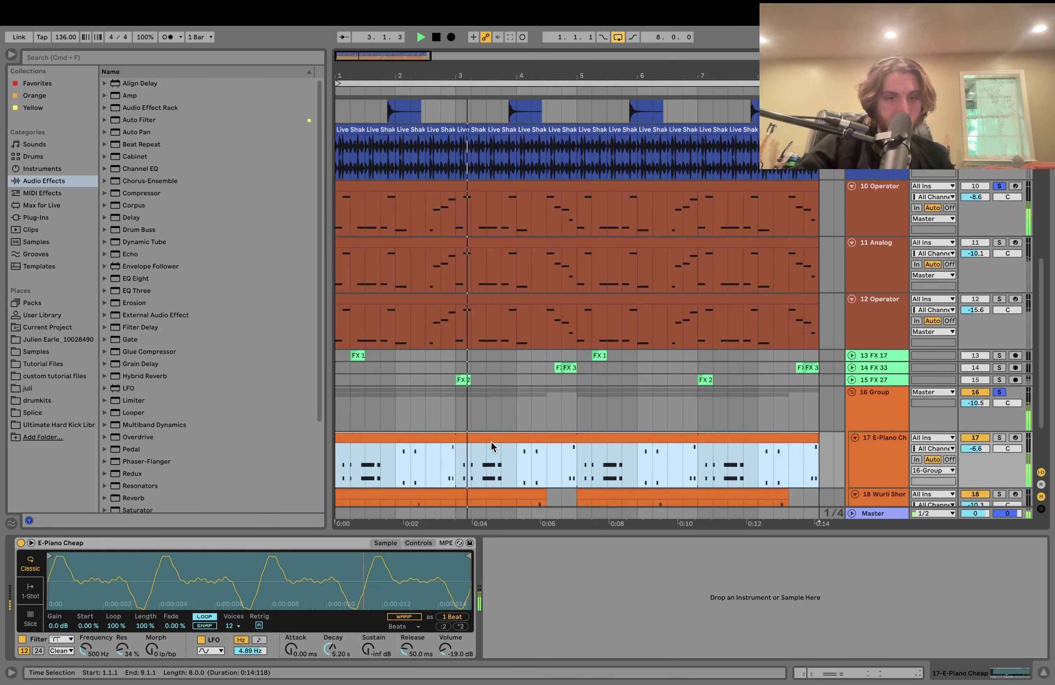
pyautogui.press('space')
pyautogui.scroll(-3, 493, 449)
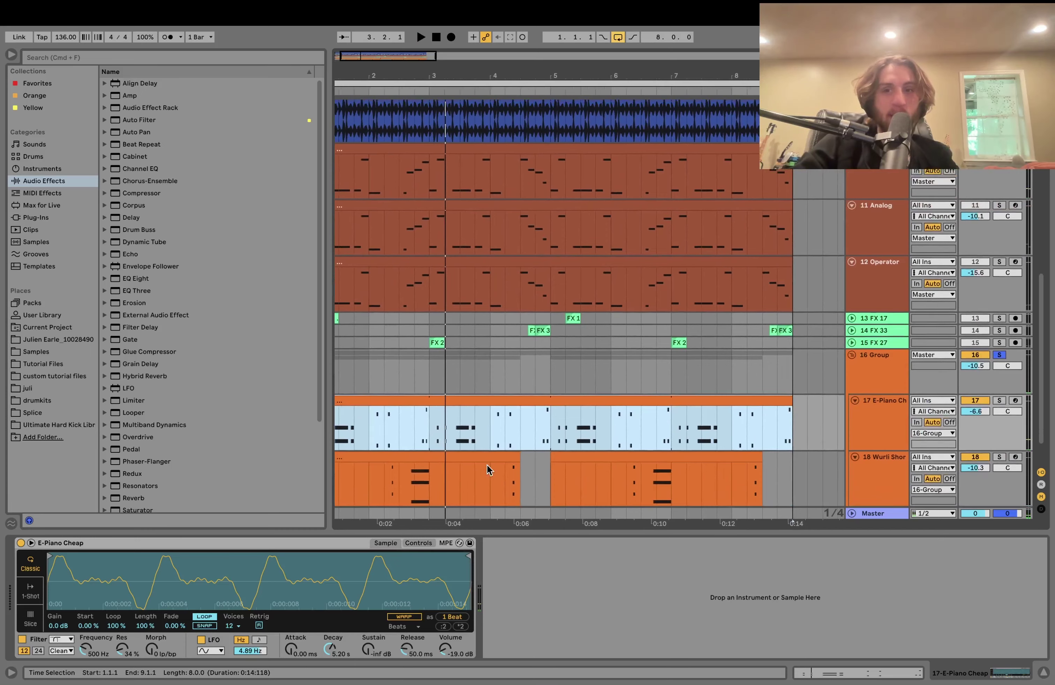
pyautogui.hscroll(-2, 495, 459)
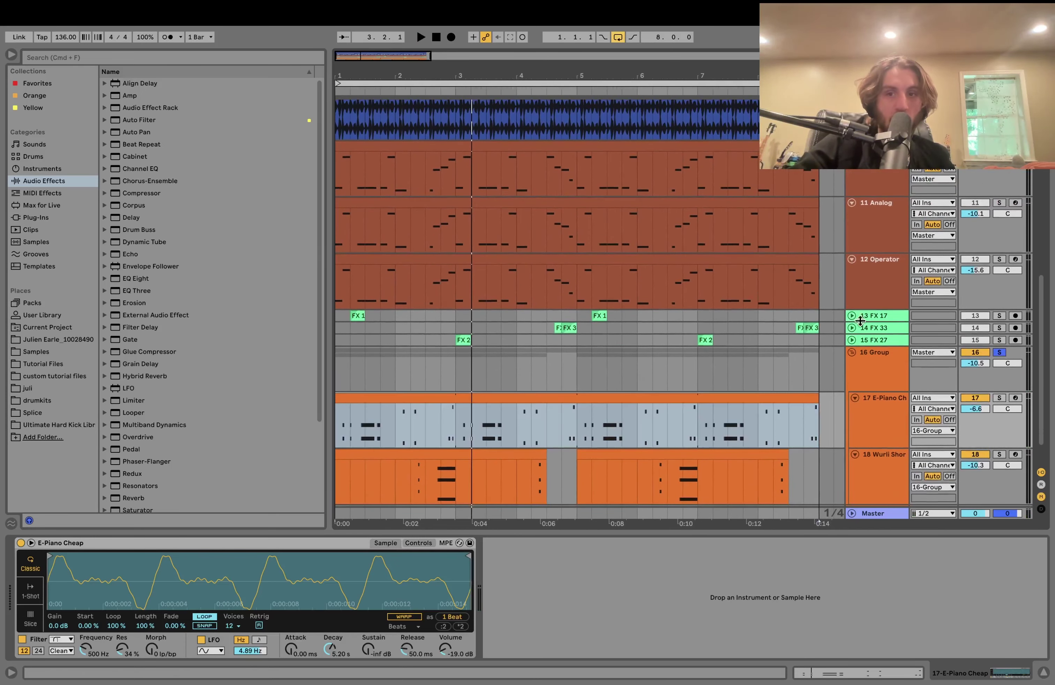
pyautogui.scroll(-3, 469, 436)
# Open the first Wurli clip, try its D3 note an octave higher, then restore it to D3.
pyautogui.click(466, 415)
pyautogui.doubleClick(466, 415)
pyautogui.click(487, 255)
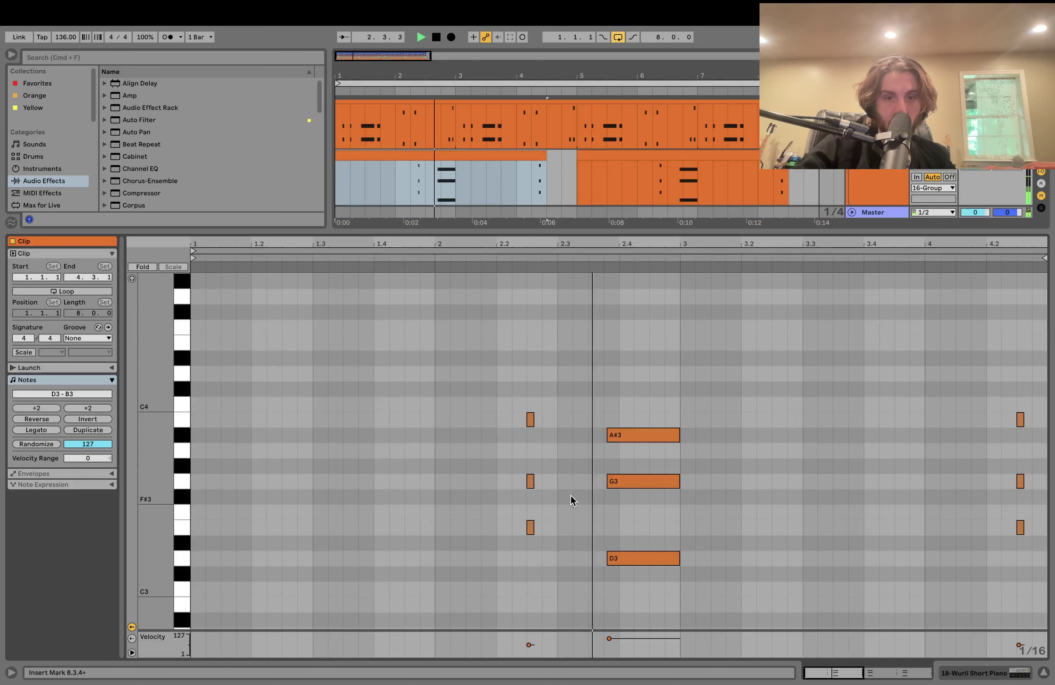
pyautogui.moveTo(596, 537); pyautogui.dragTo(682, 590)
pyautogui.hotkey('shift', 'Up')
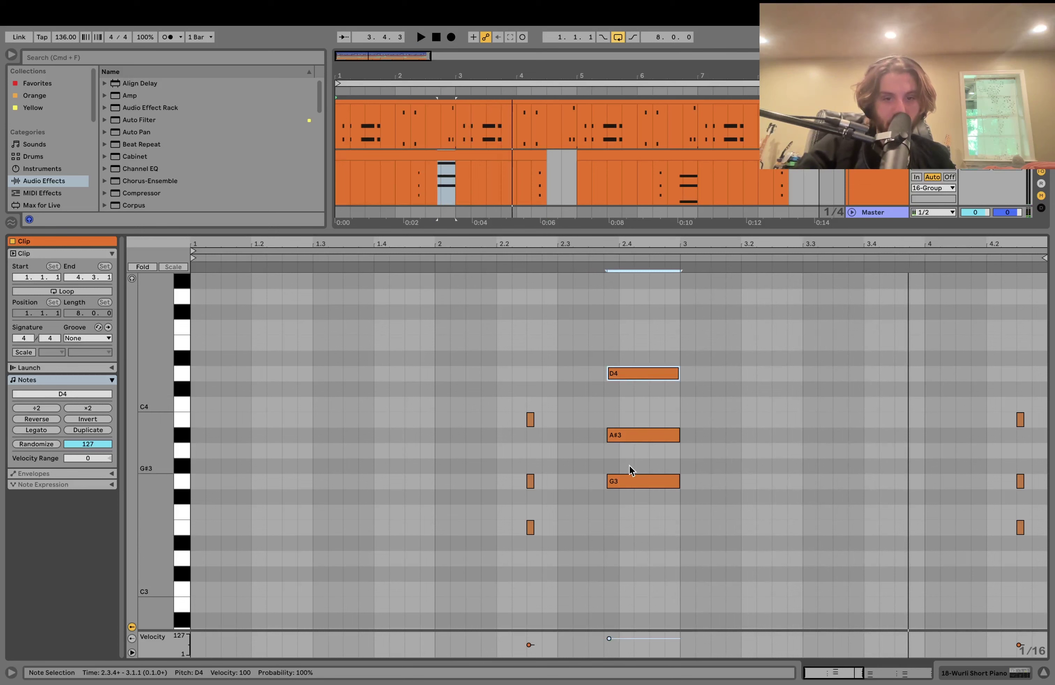
pyautogui.hotkey('shift', 'Down')
pyautogui.press('space')
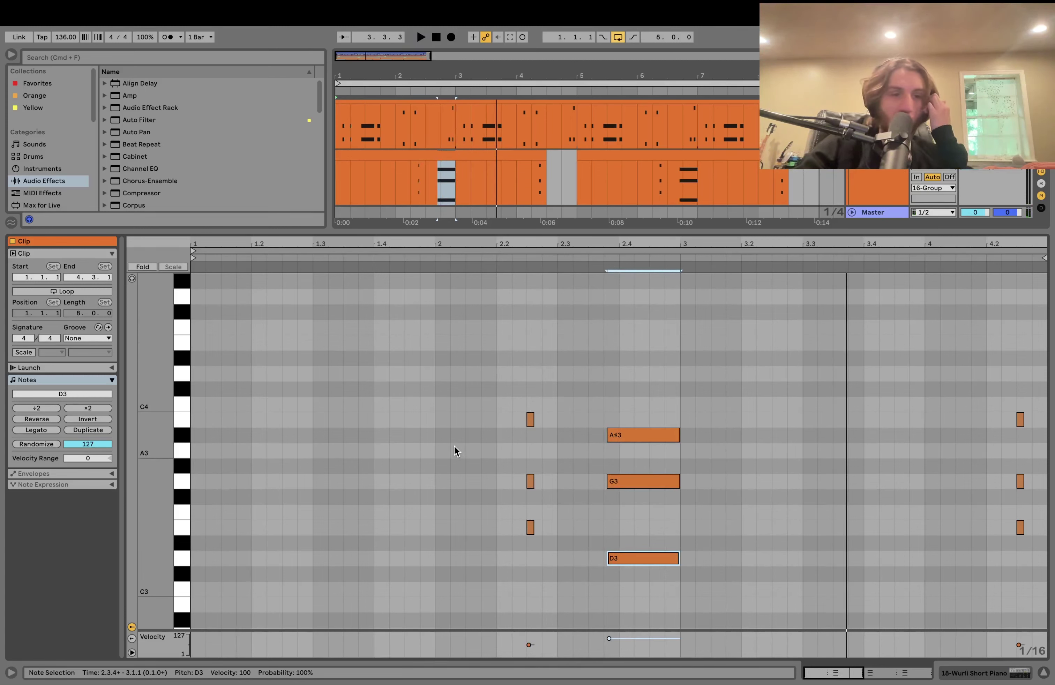
pyautogui.press('space')
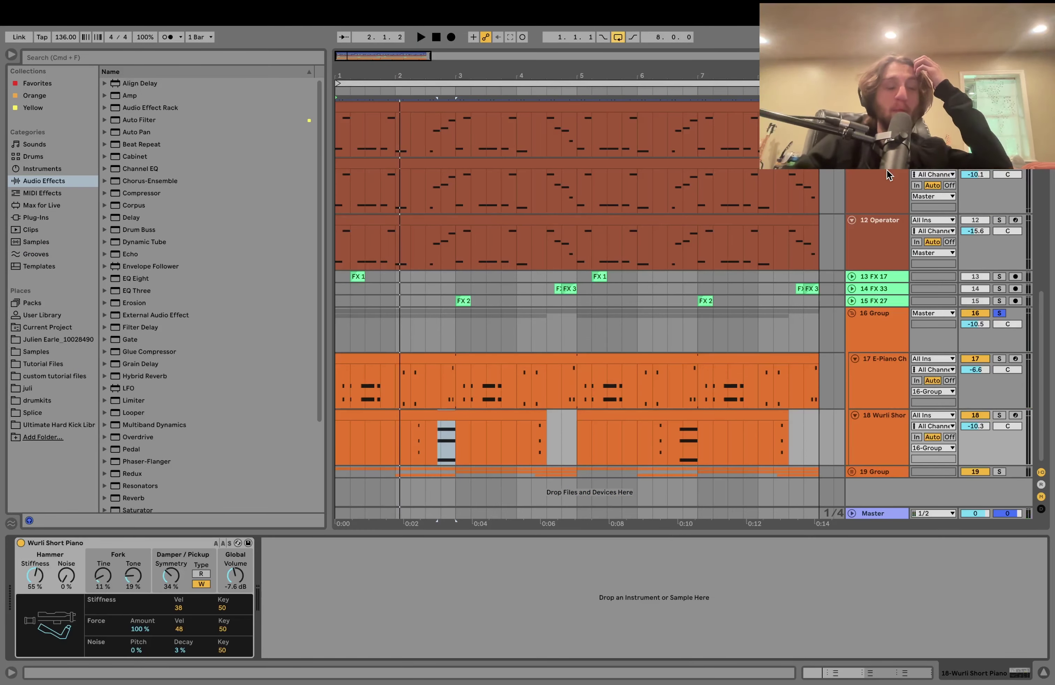
# Check the Wurli Short Piano, E-Piano and 16 Group device chains while the keys play.
pyautogui.click(905, 449)
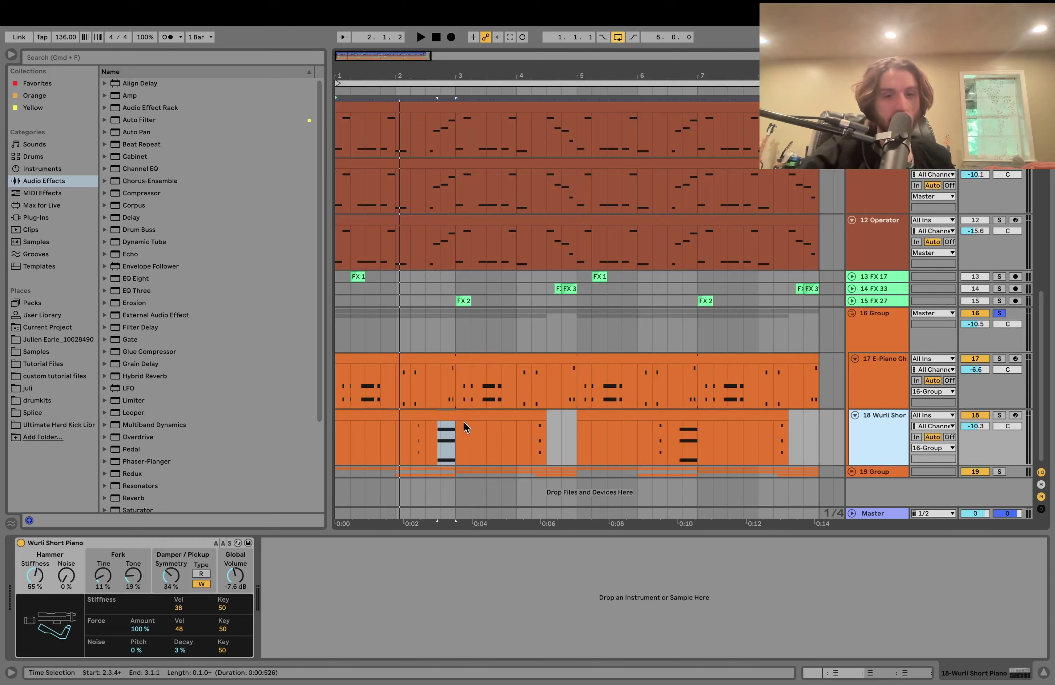
pyautogui.click(340, 435)
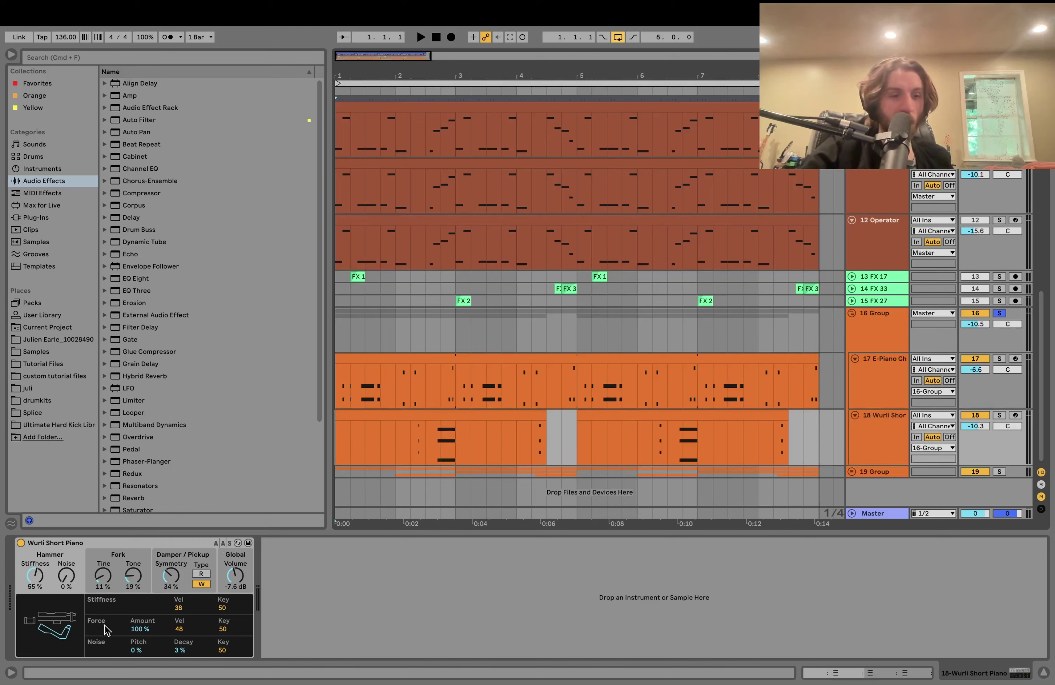
pyautogui.click(77, 543)
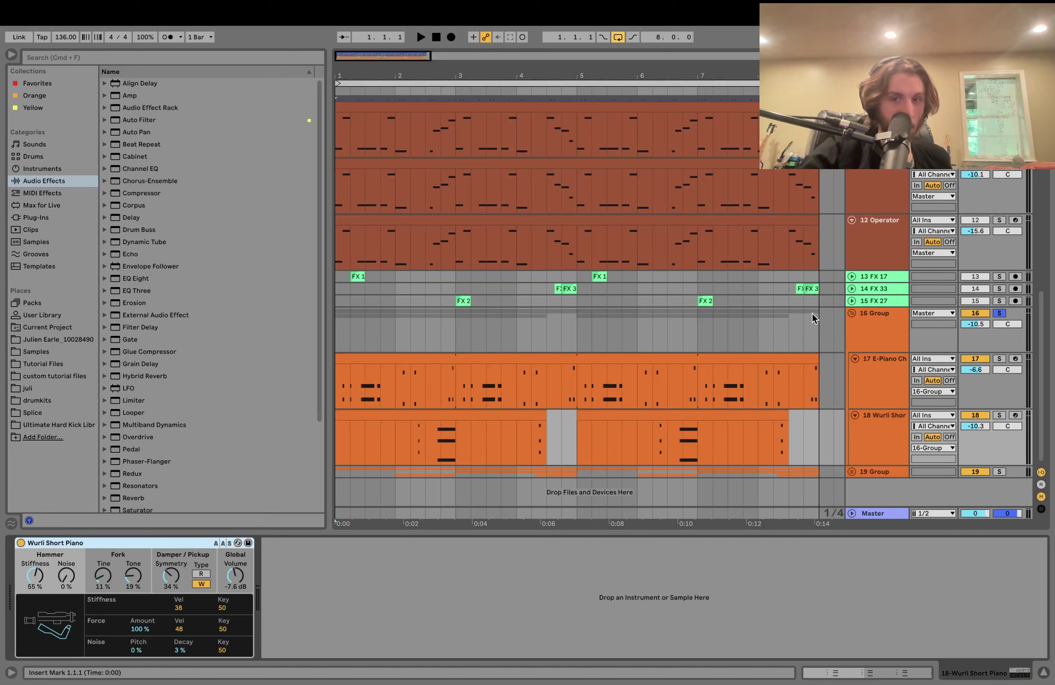
pyautogui.click(883, 377)
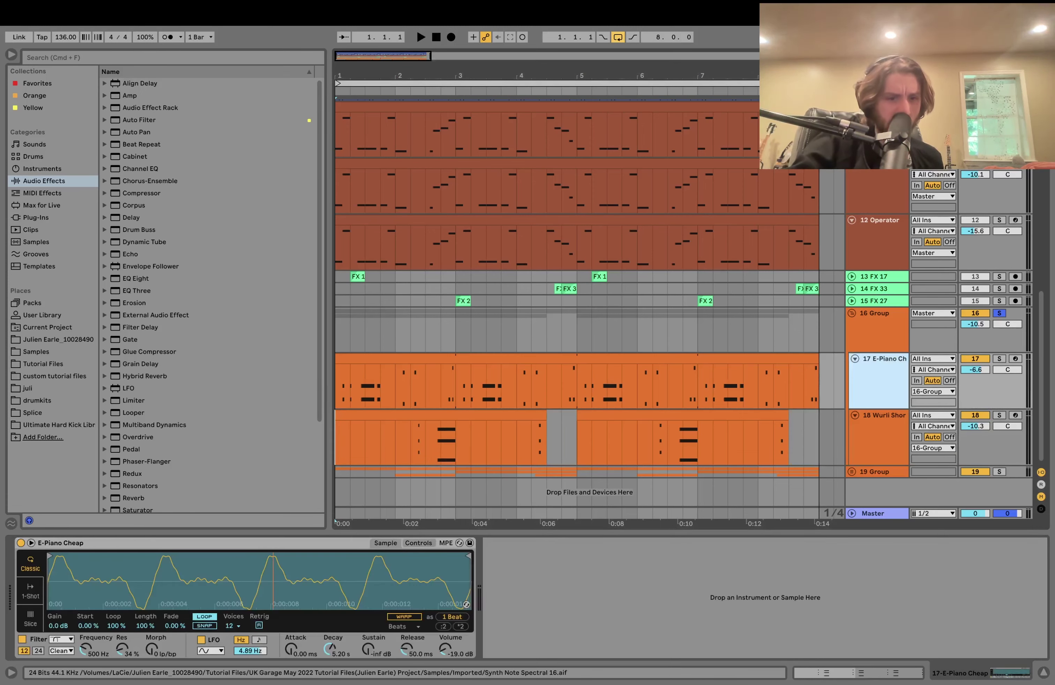
pyautogui.press('space')
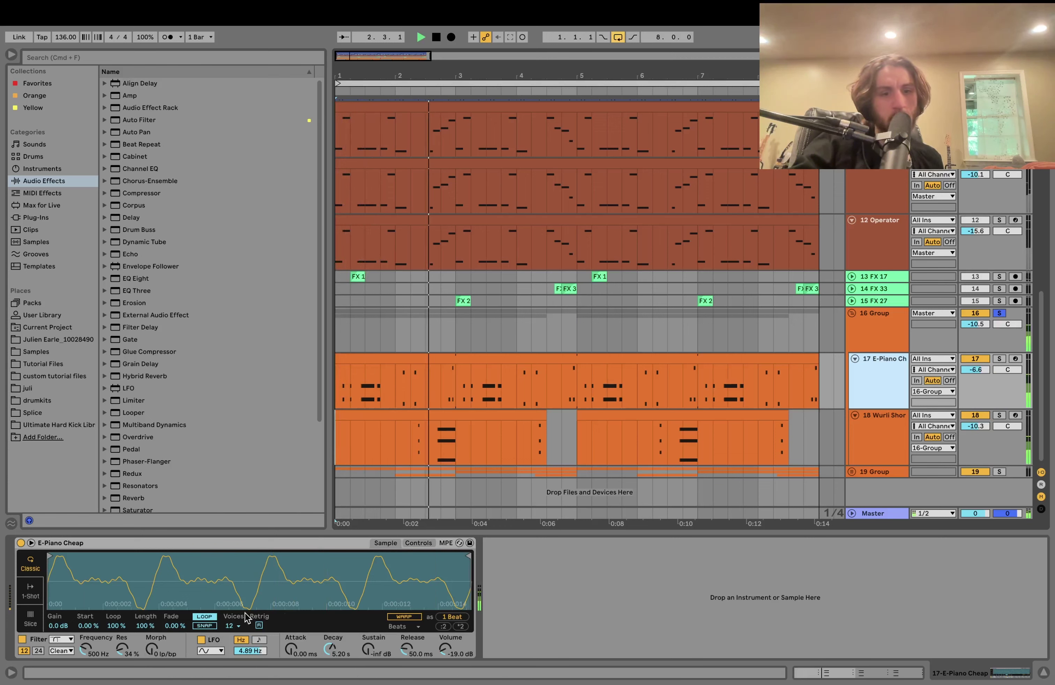
pyautogui.click(880, 334)
# Unfold and solo 19 Group, then play from the start.
pyautogui.click(851, 472)
pyautogui.click(999, 471)
pyautogui.scroll(-5, 833, 441)
pyautogui.press('space')
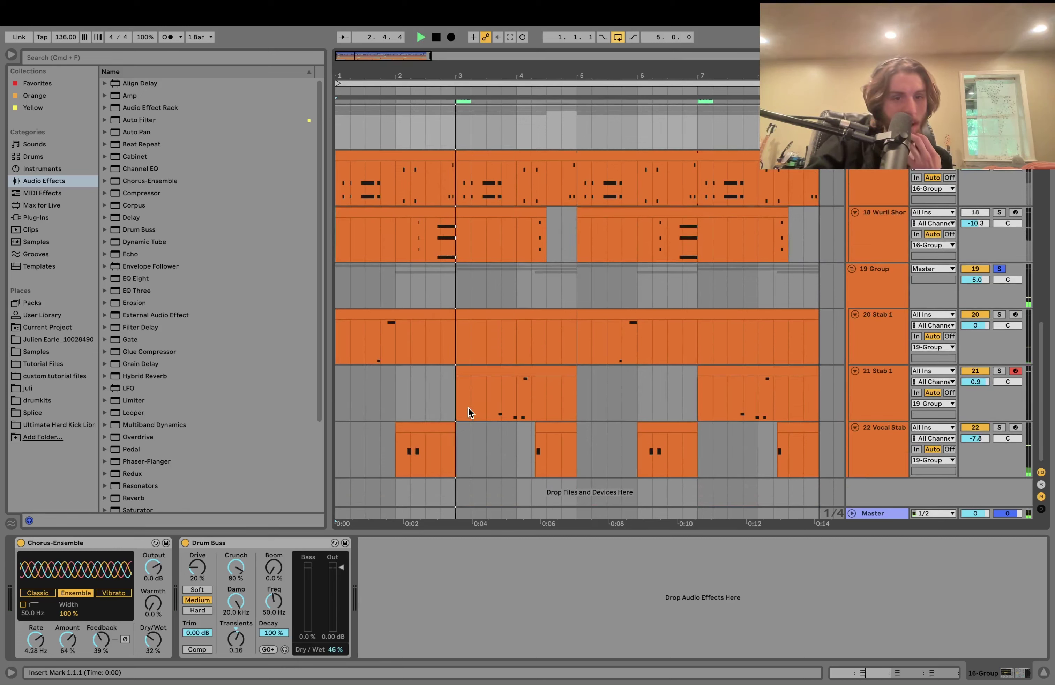
# Show the Stab 1 sampler, select the first Stab 1 clip on track 20, and play from bar 1.
pyautogui.click(485, 398)
pyautogui.press('space')
pyautogui.scroll(4, 579, 212)
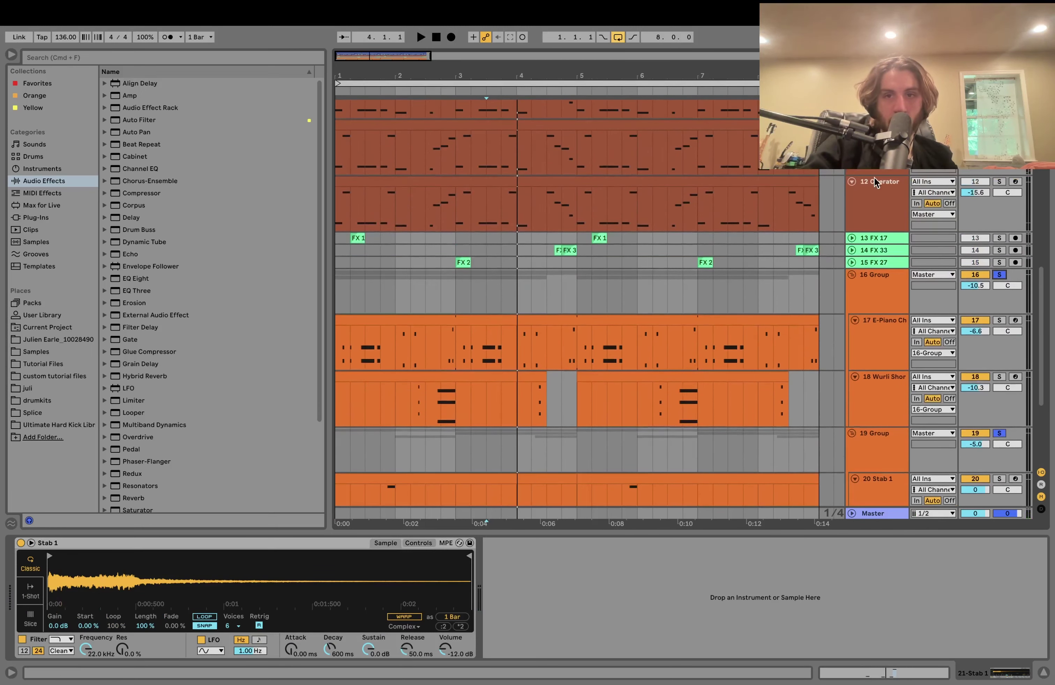
pyautogui.scroll(4, 883, 177)
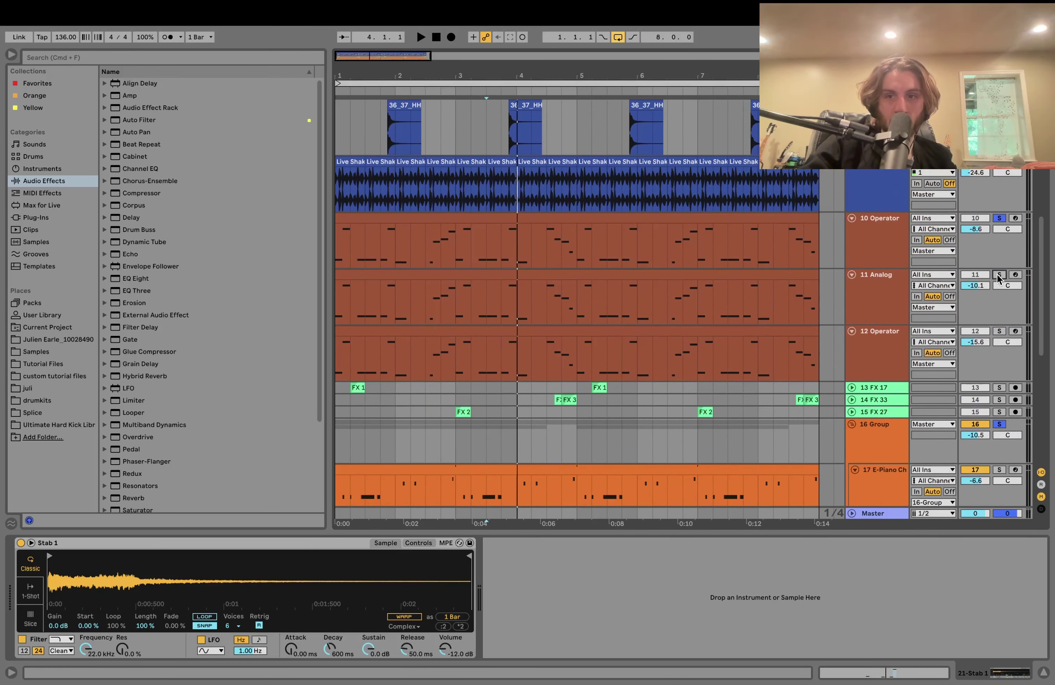
pyautogui.scroll(-6, 1002, 314)
pyautogui.click(473, 341)
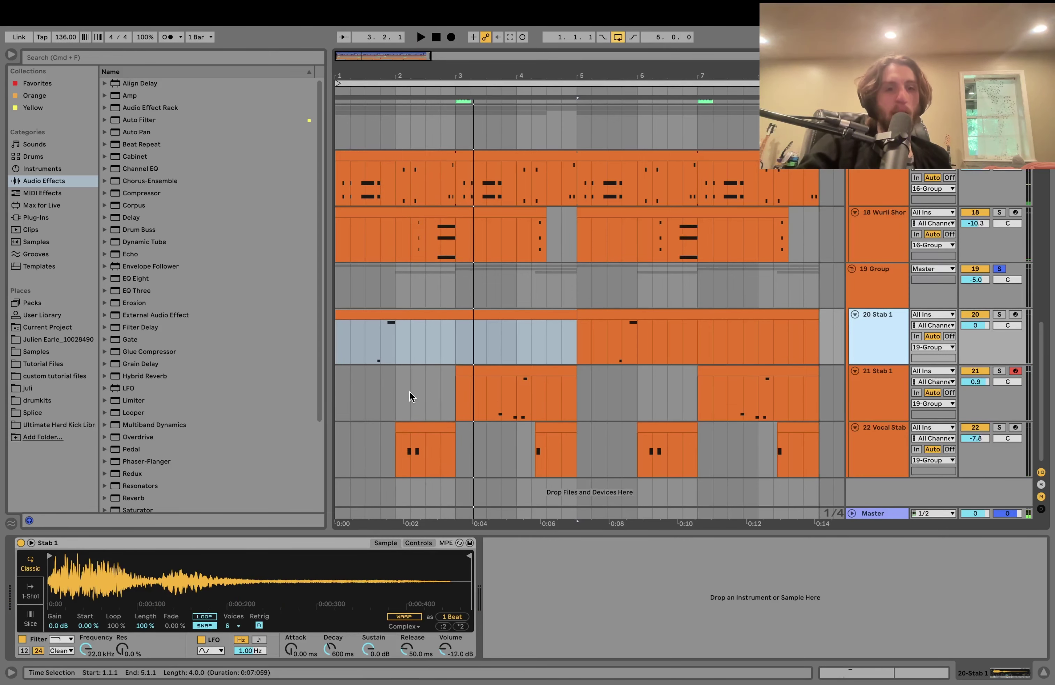
pyautogui.scroll(5, 428, 233)
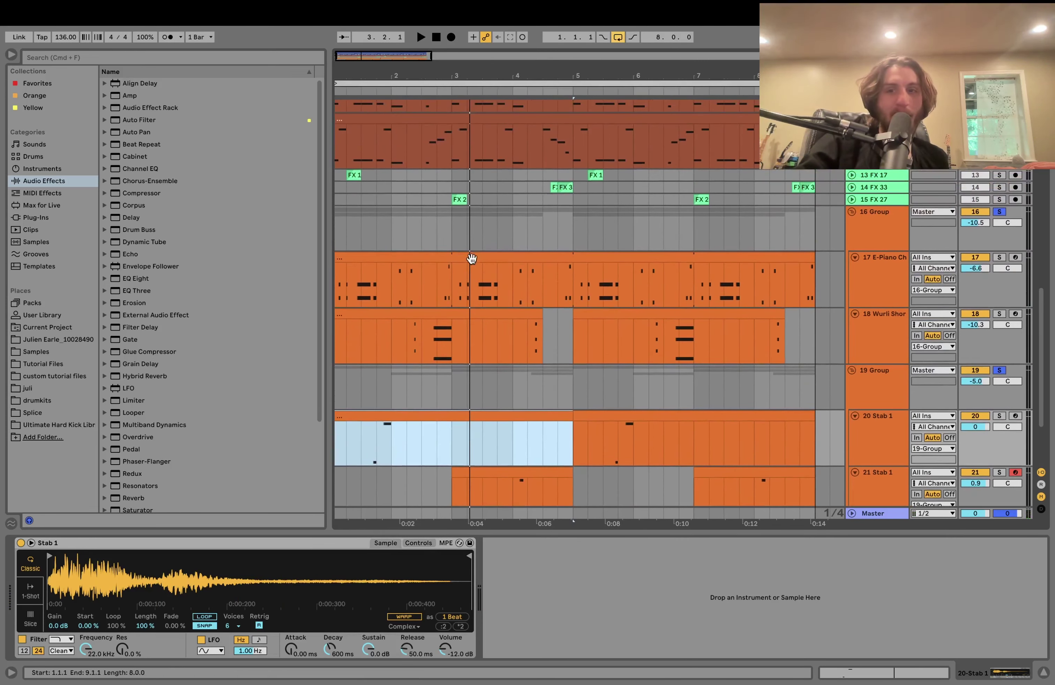
pyautogui.scroll(-1, 420, 311)
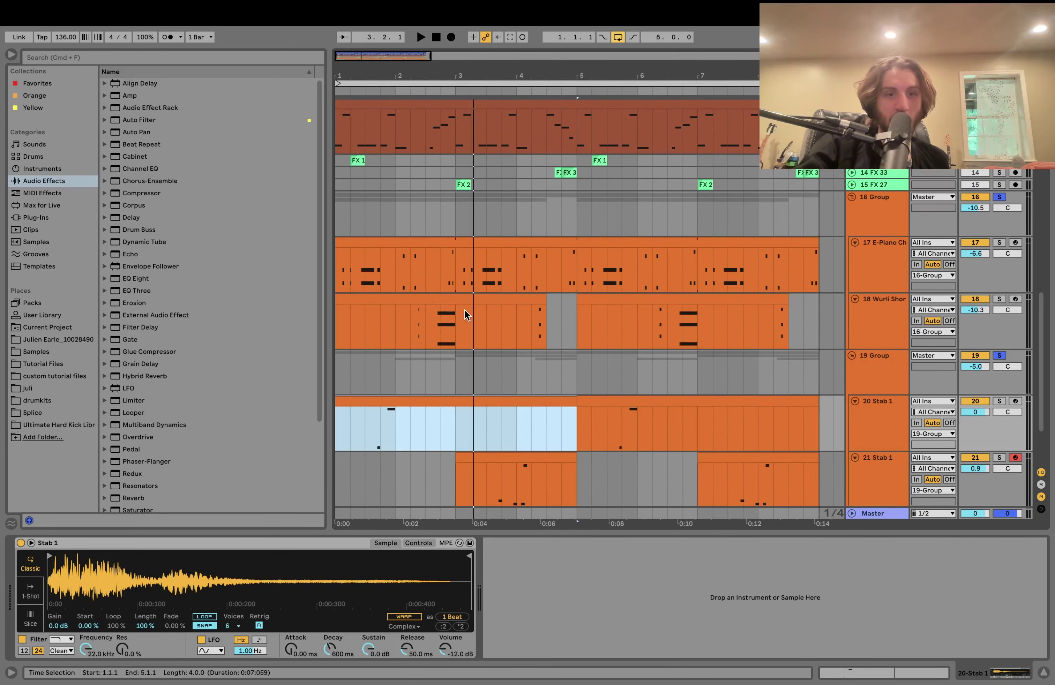
pyautogui.scroll(-3, 500, 308)
pyautogui.scroll(-1, 502, 331)
pyautogui.press('space')
# Stop playback and compare the samples on the 21 Stab 1 and Vocal Stab tracks.
pyautogui.click(904, 387)
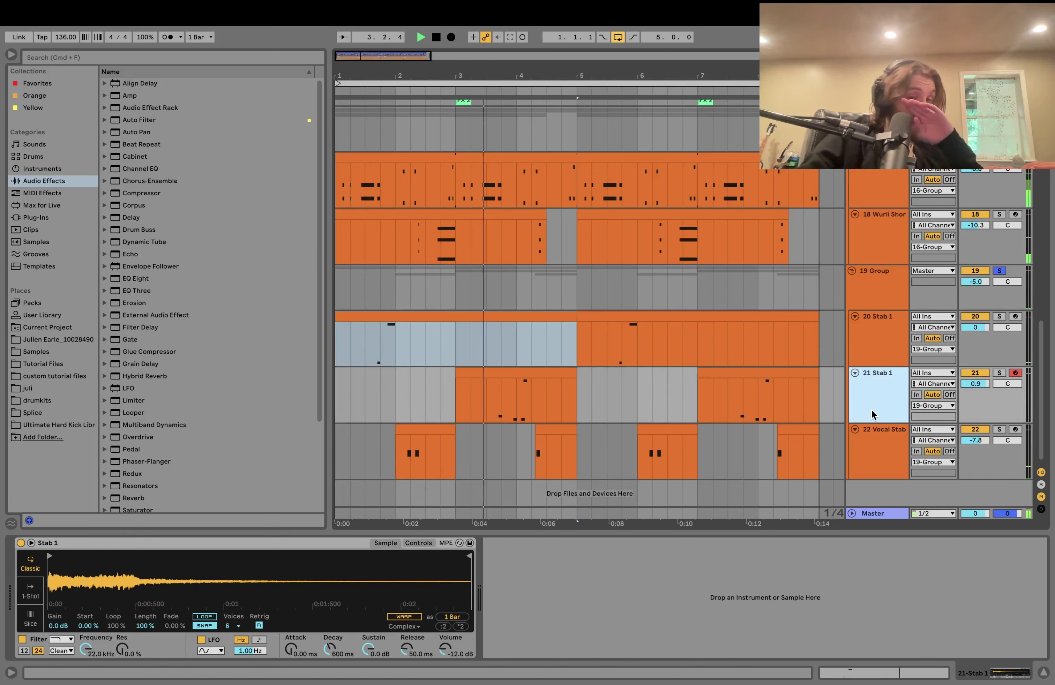
pyautogui.press('space')
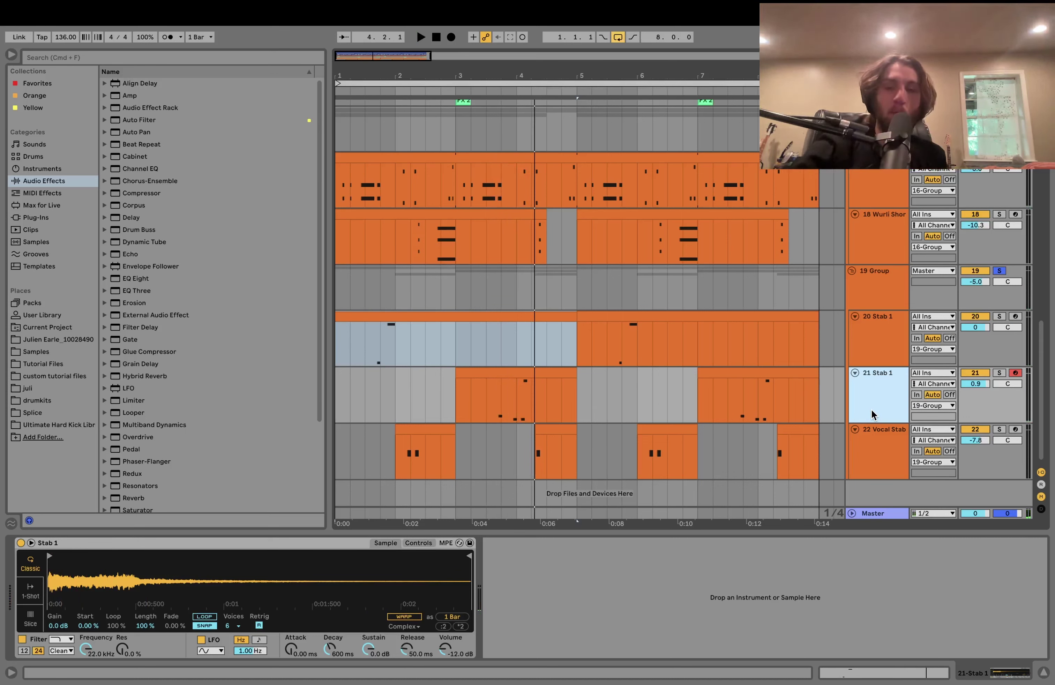
pyautogui.click(879, 444)
pyautogui.press('Up')
pyautogui.press('Up')
pyautogui.press('Down')
pyautogui.press('Up')
pyautogui.press('Down')
# Finish comparing the stab tracks on 20 Stab 1, then play the whole beat from the start.
pyautogui.press('Down')
pyautogui.press('Up')
pyautogui.press('Up')
pyautogui.press('Down')
pyautogui.press('Down')
pyautogui.press('Up')
pyautogui.press('Up')
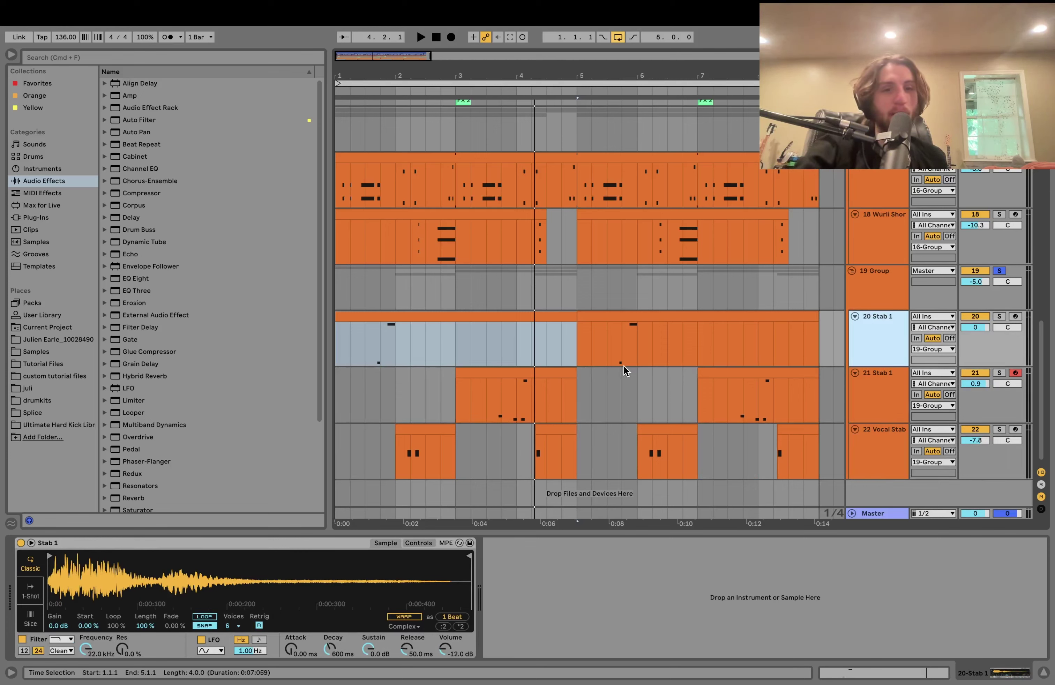
pyautogui.press('Down')
pyautogui.press('Down')
pyautogui.press('Up')
pyautogui.press('Up')
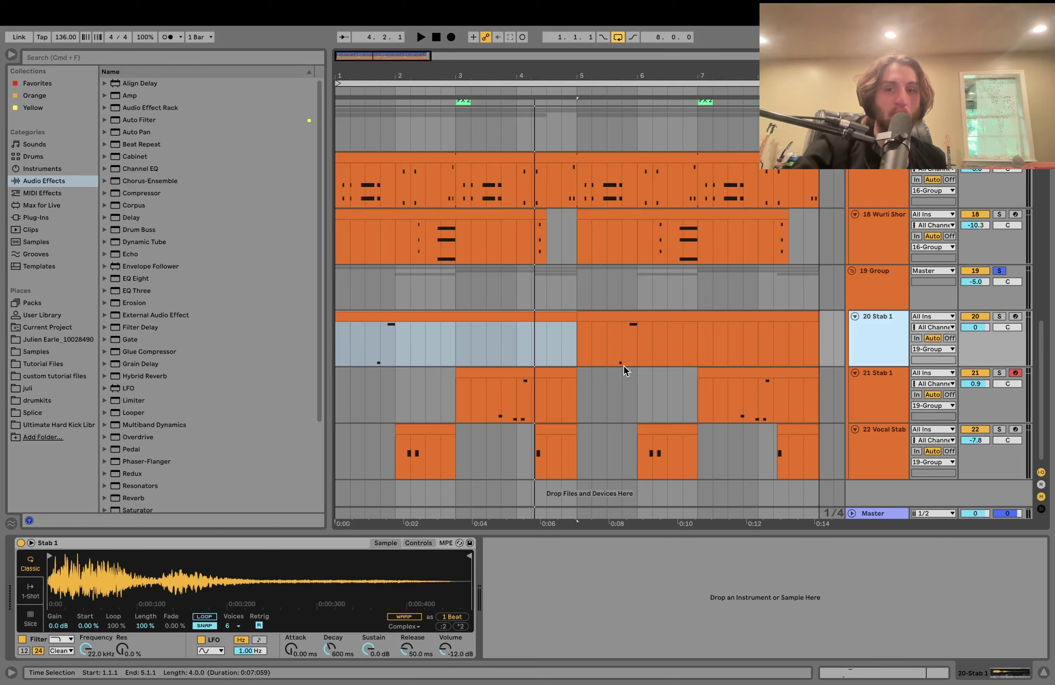
pyautogui.press('Up')
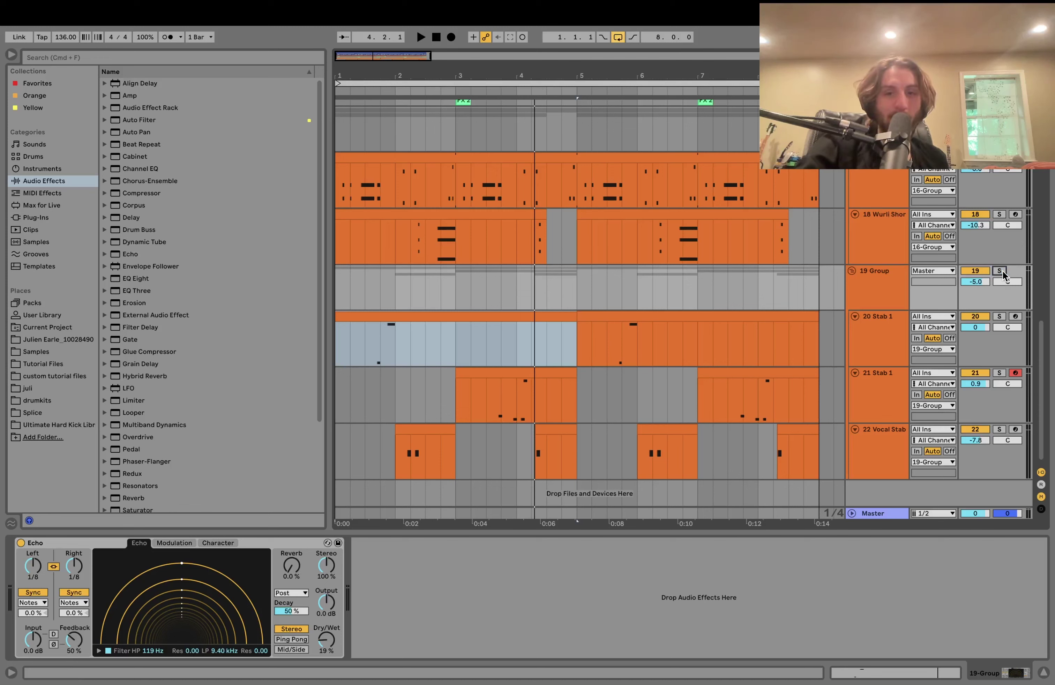
pyautogui.press('space')
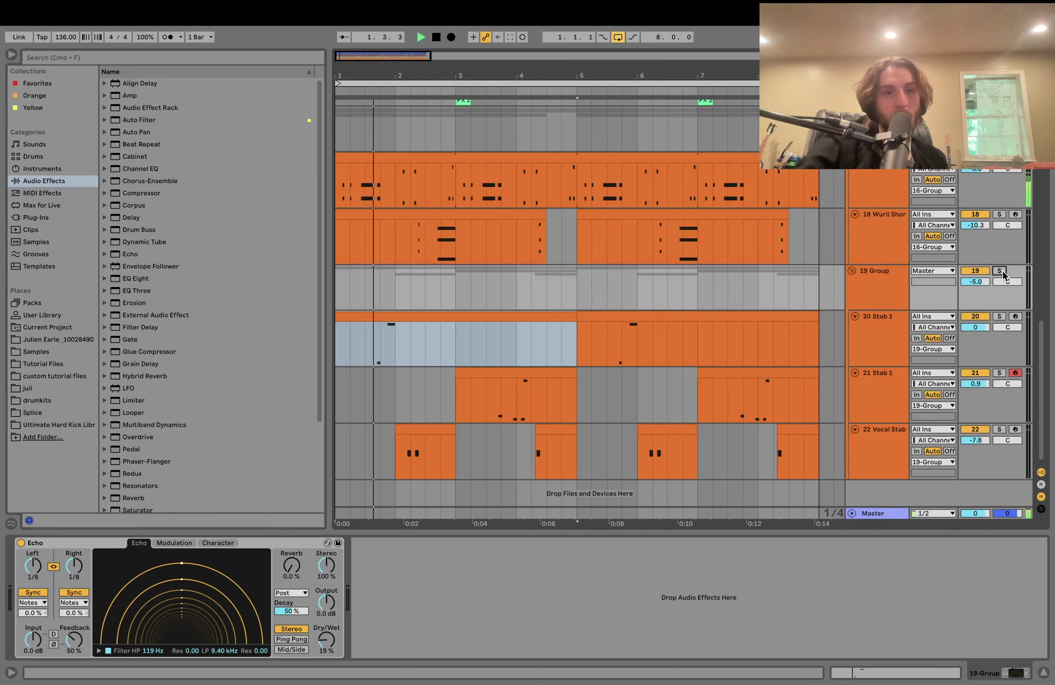
pyautogui.scroll(3, 825, 277)
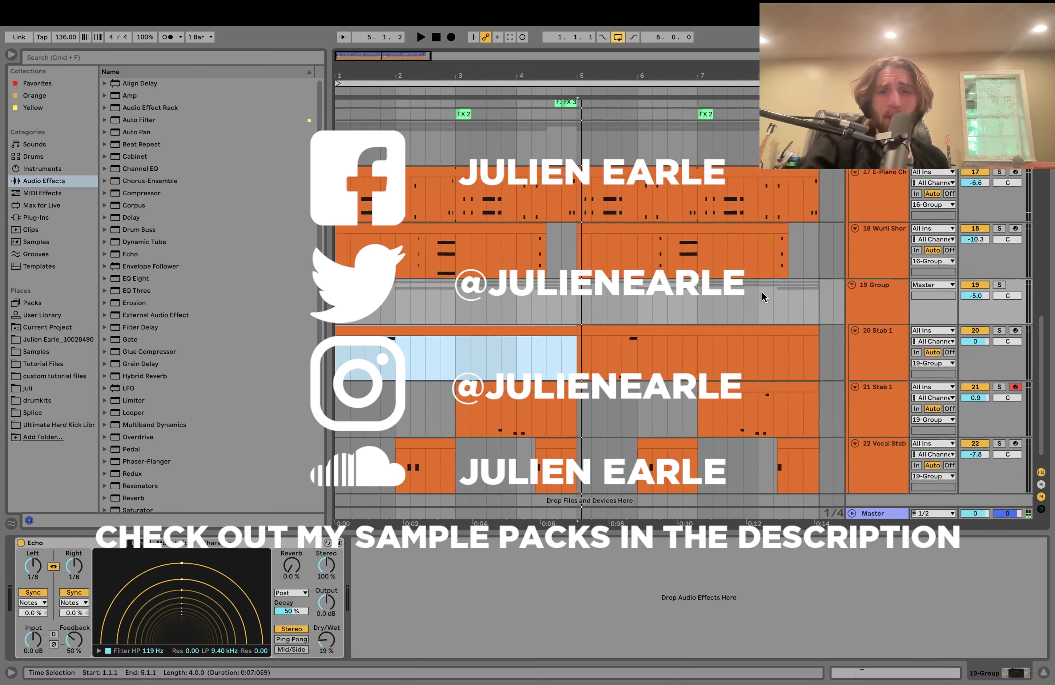
# Fold the 16 and 19 groups, return playback to 1.1.1, and select 19 Group.
pyautogui.click(870, 218)
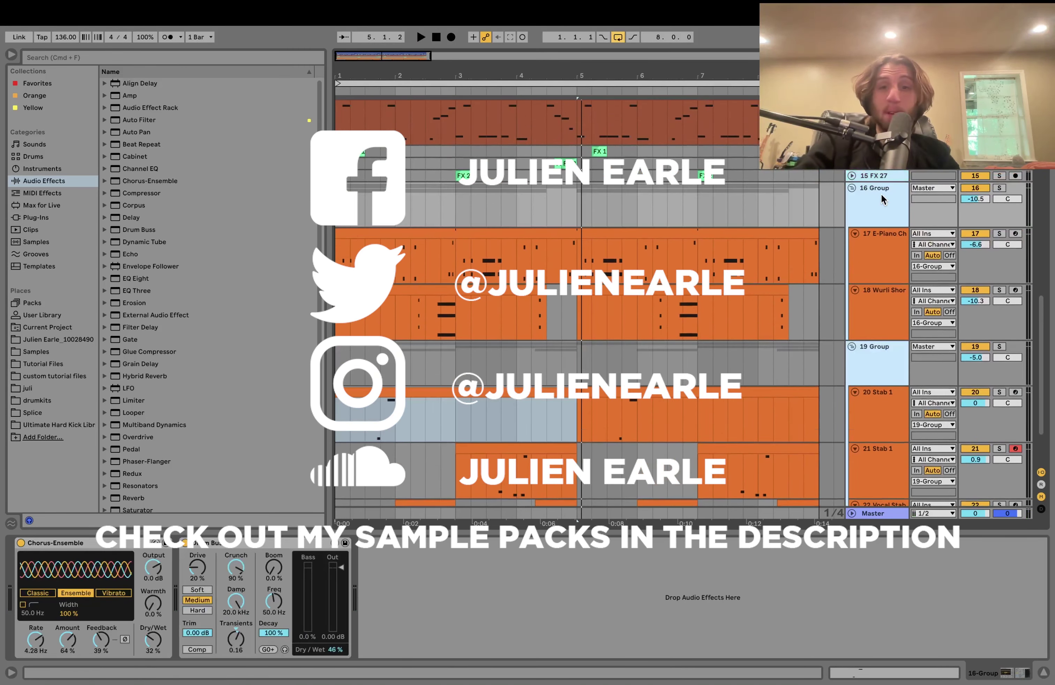
pyautogui.press('u')
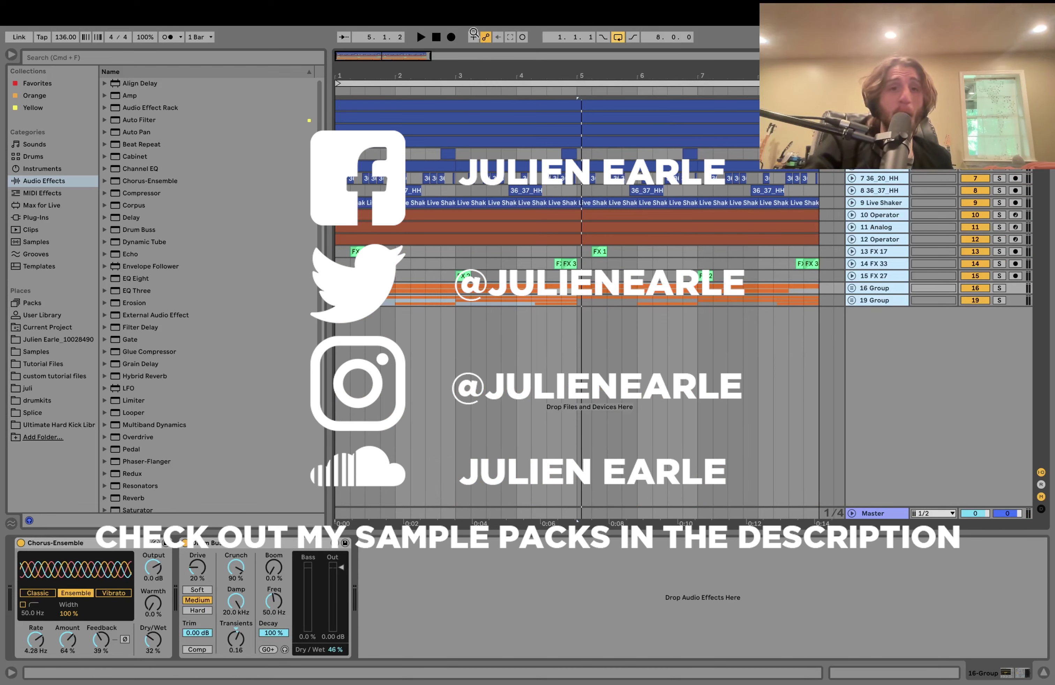
pyautogui.click(436, 37)
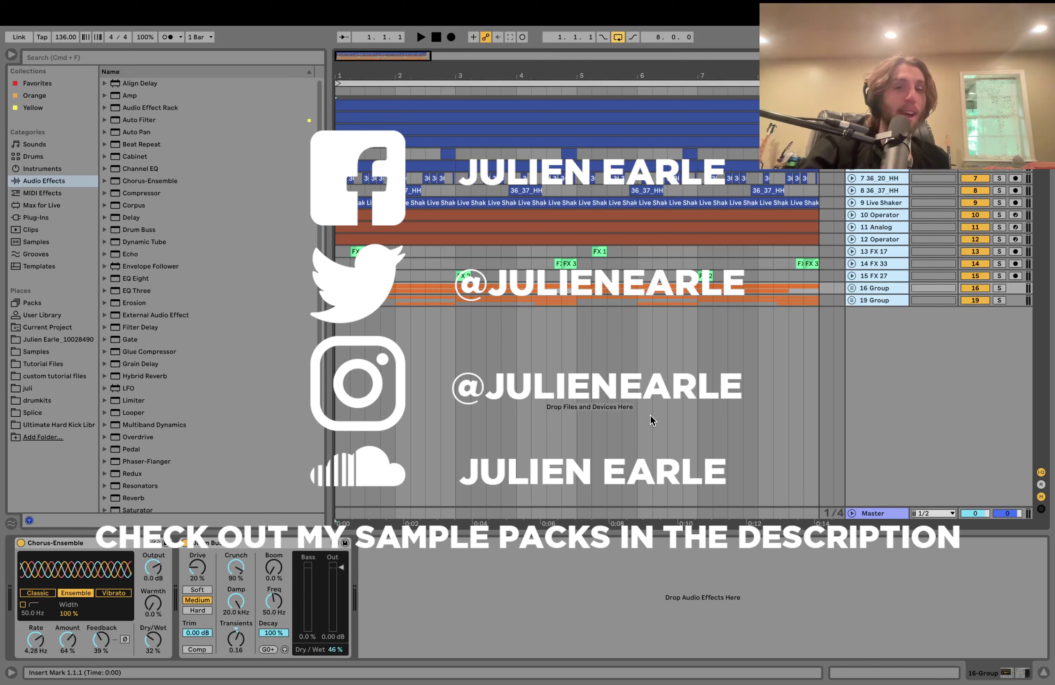
pyautogui.click(877, 300)
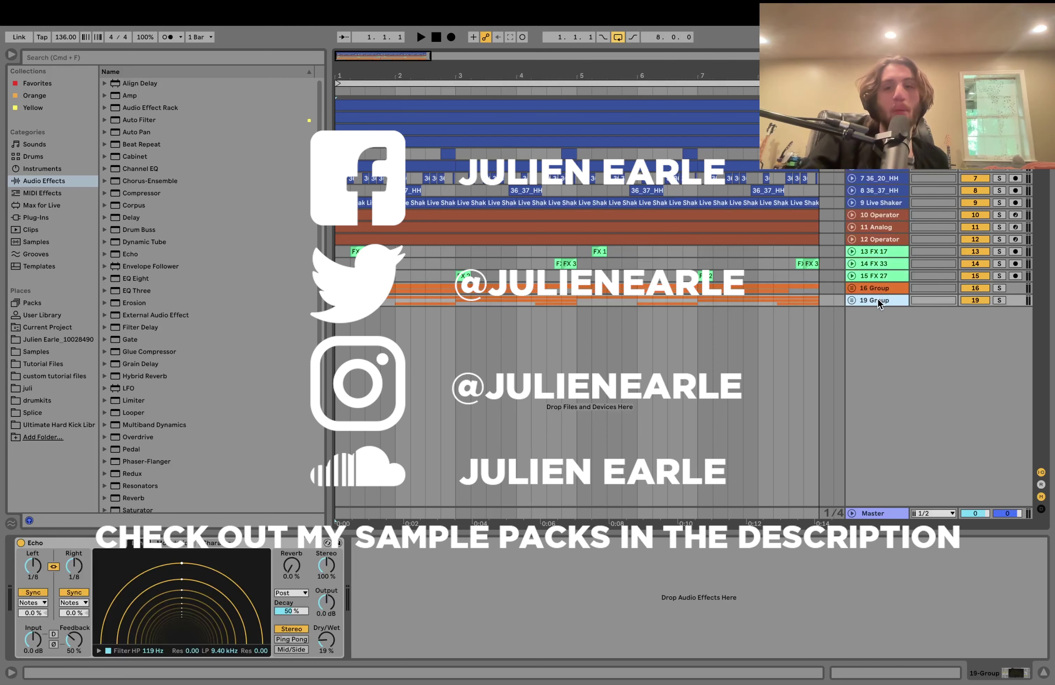